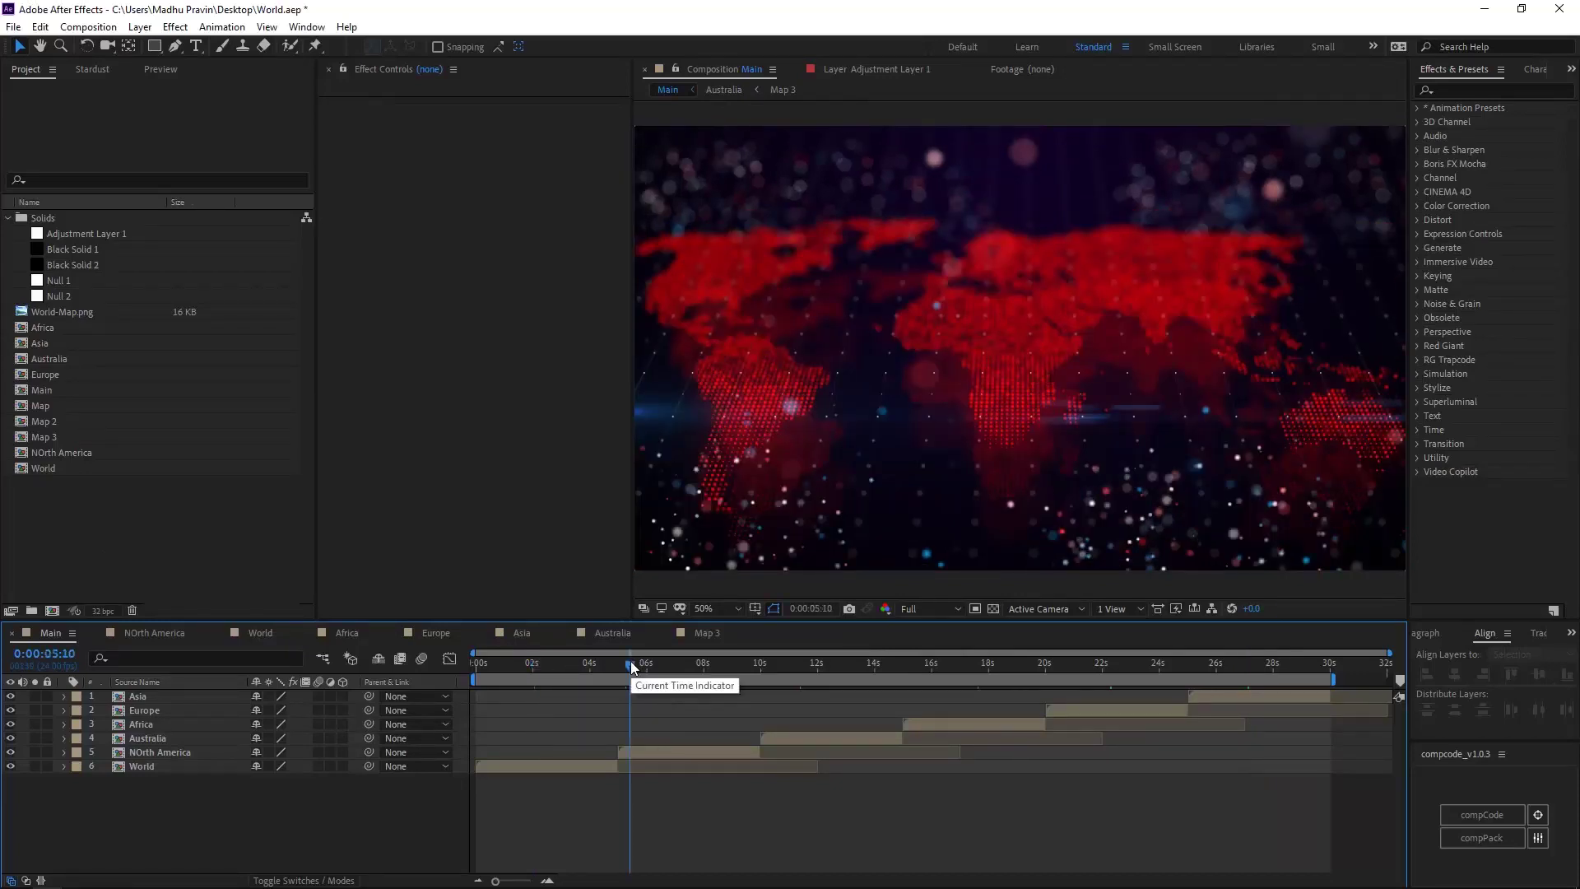
# Scrub through the finished animation at 9, 13, 17 and 24 seconds to preview it
pyautogui.click(737, 664)
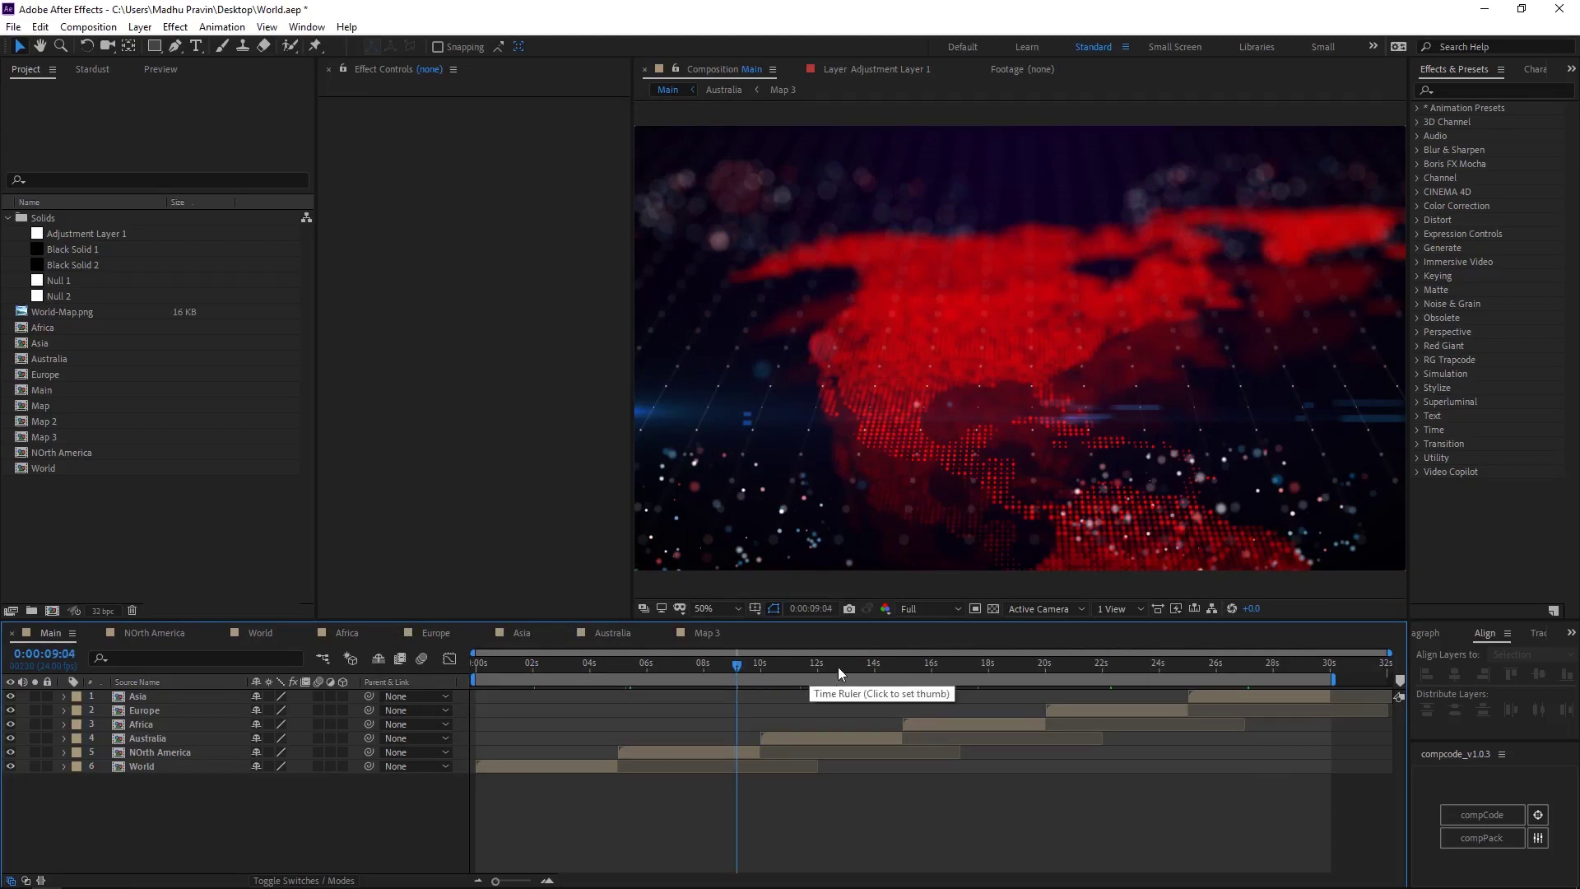
pyautogui.click(865, 667)
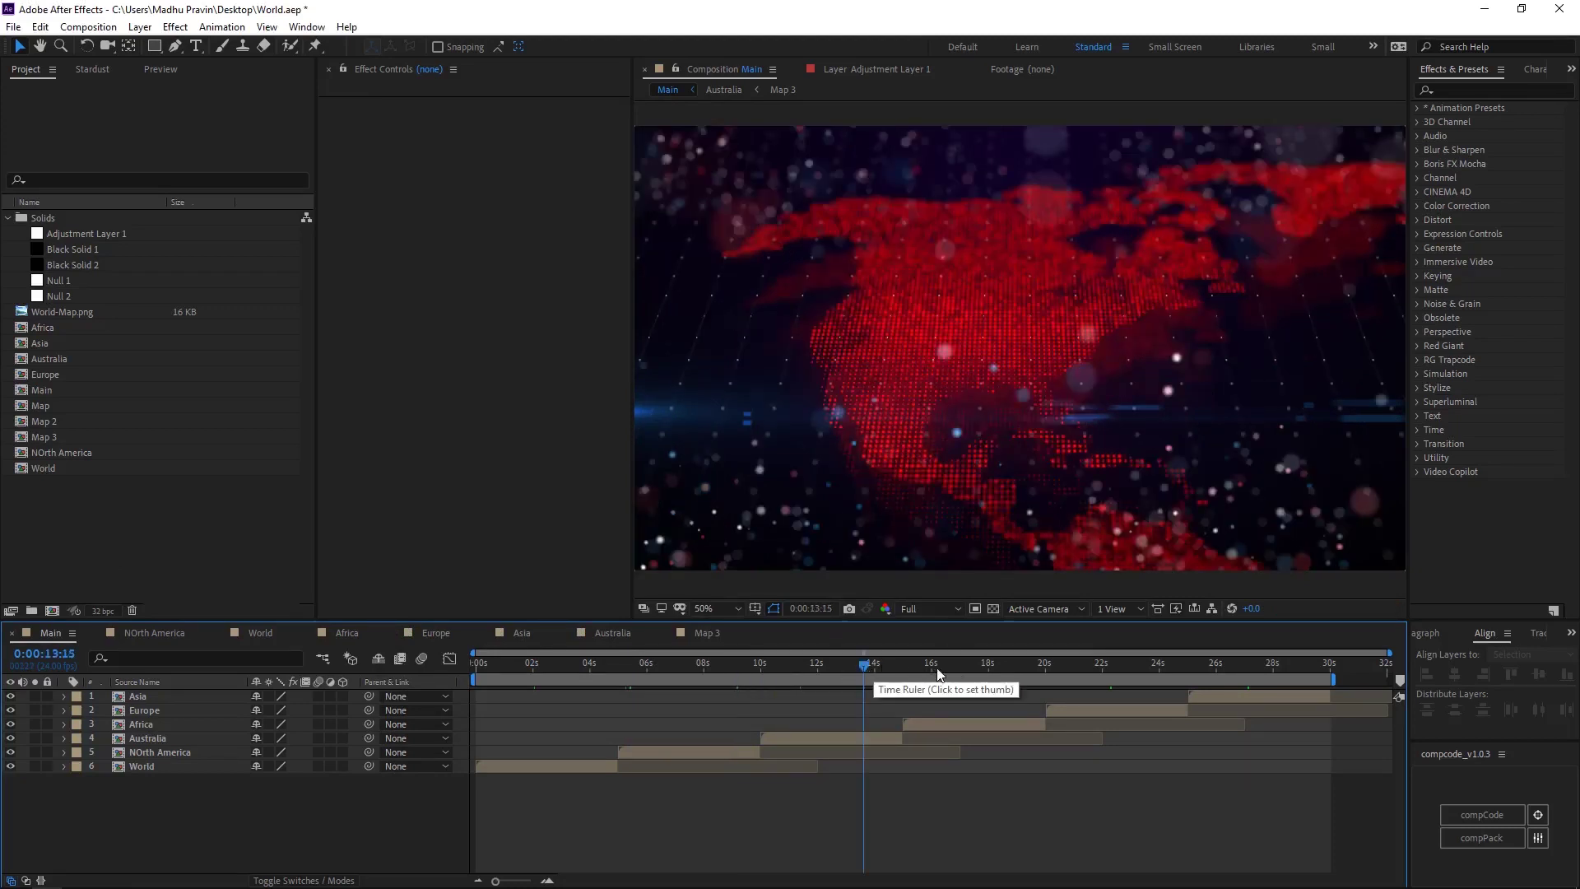
pyautogui.click(984, 664)
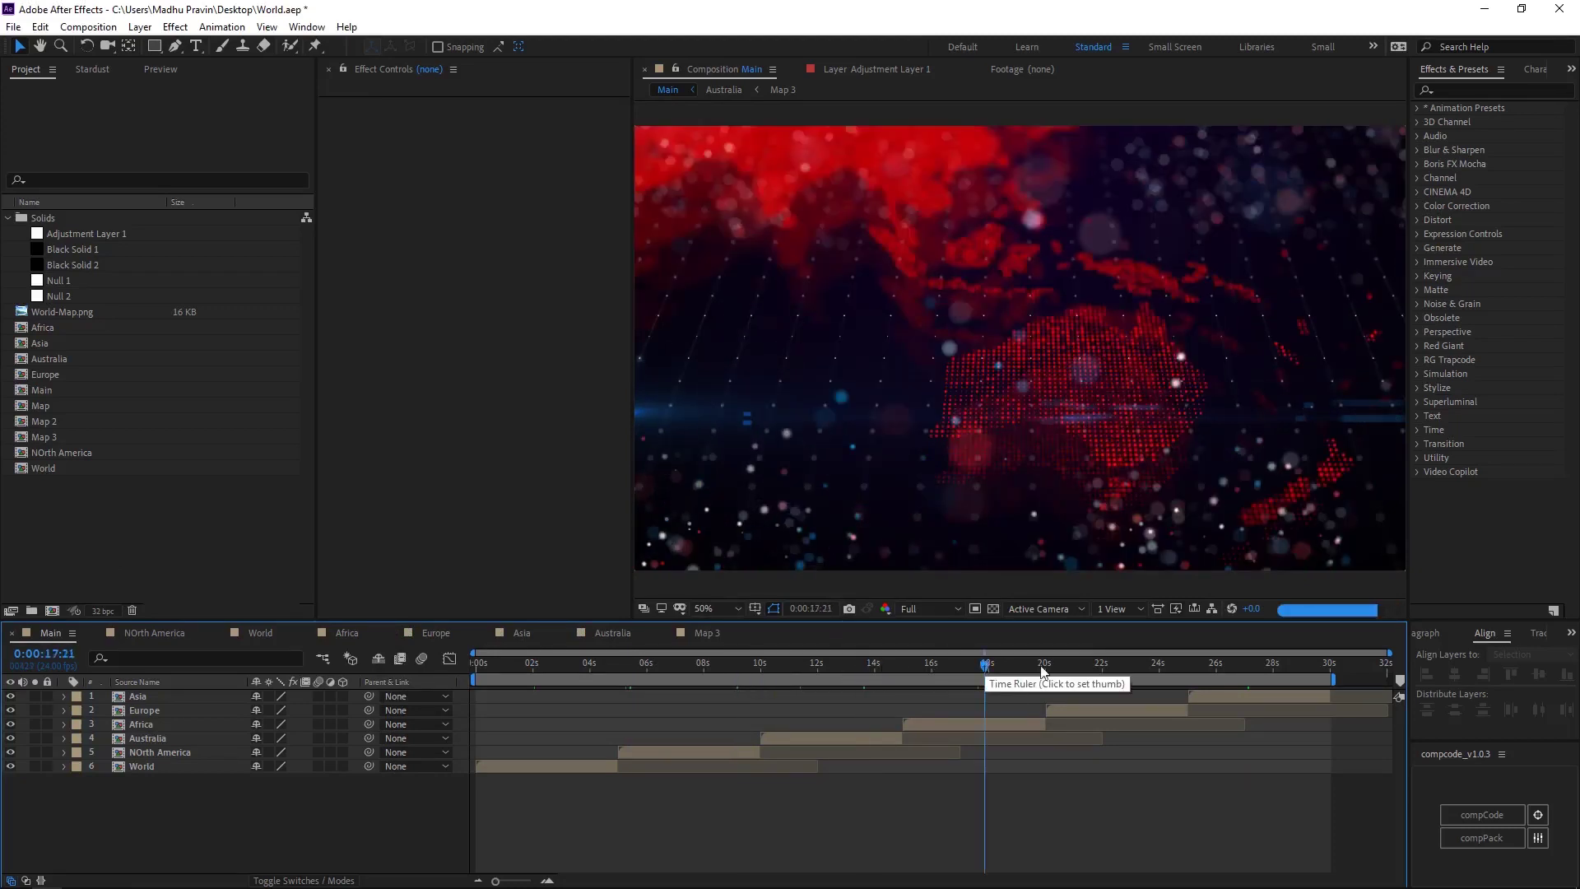
pyautogui.click(1170, 667)
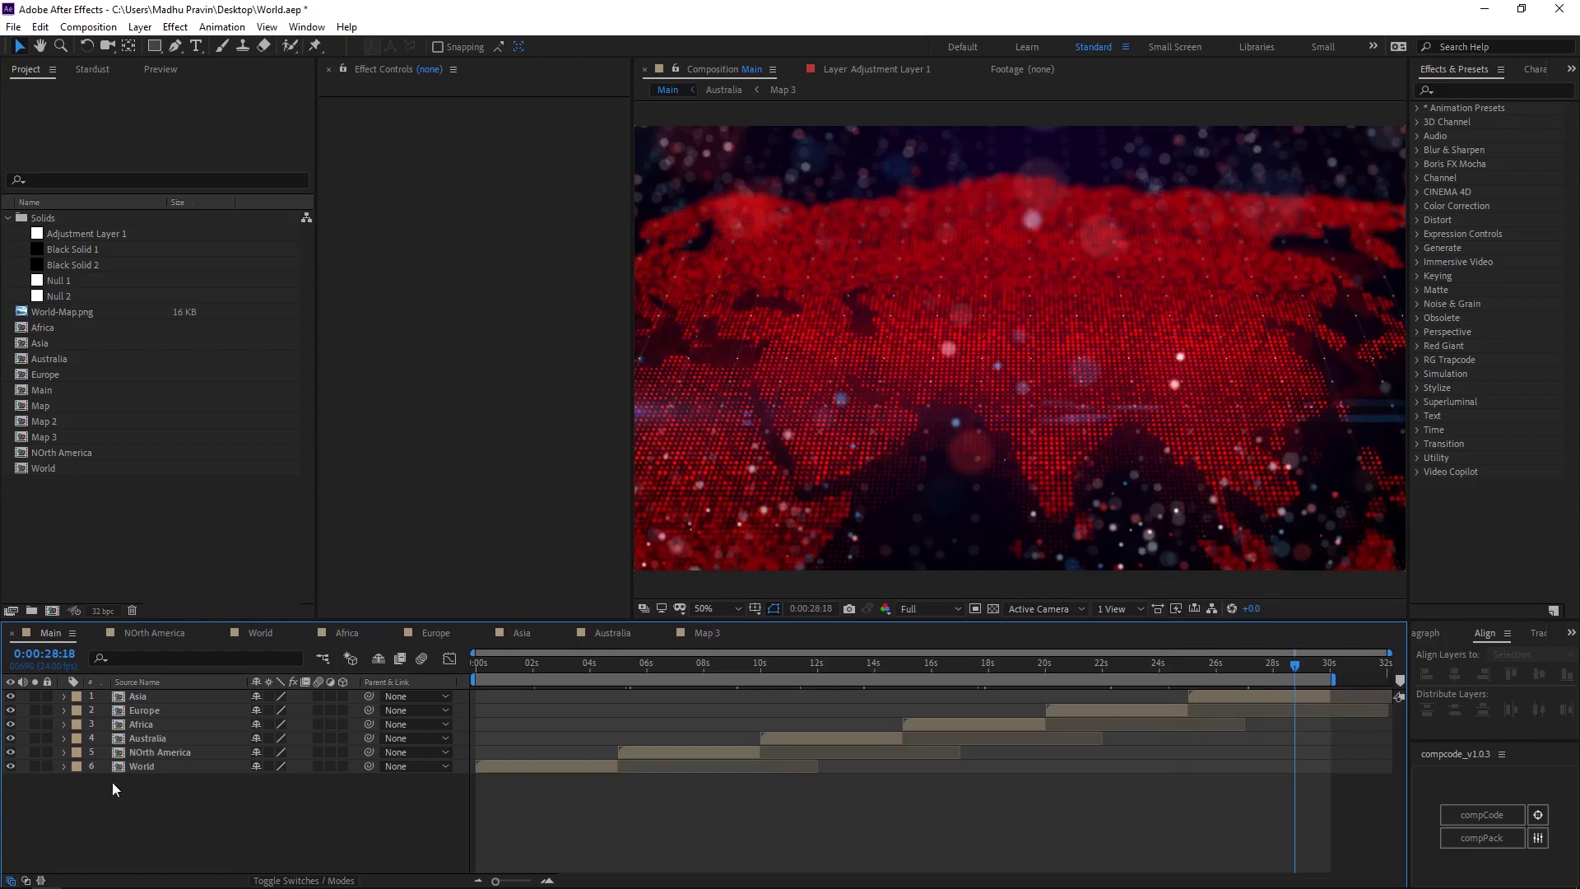
# Create a new black solid and apply the Superluminal Stardust effect to it
pyautogui.rightClick(130, 730)
pyautogui.click(370, 593)
pyautogui.click(842, 594)
pyautogui.click(1416, 472)
pyautogui.click(1416, 401)
pyautogui.moveTo(1470, 415); pyautogui.dragTo(1080, 393)
# Make the emitter a Grid sized 1920 by 1 by 1080
pyautogui.click(125, 174)
pyautogui.click(552, 293)
pyautogui.click(538, 402)
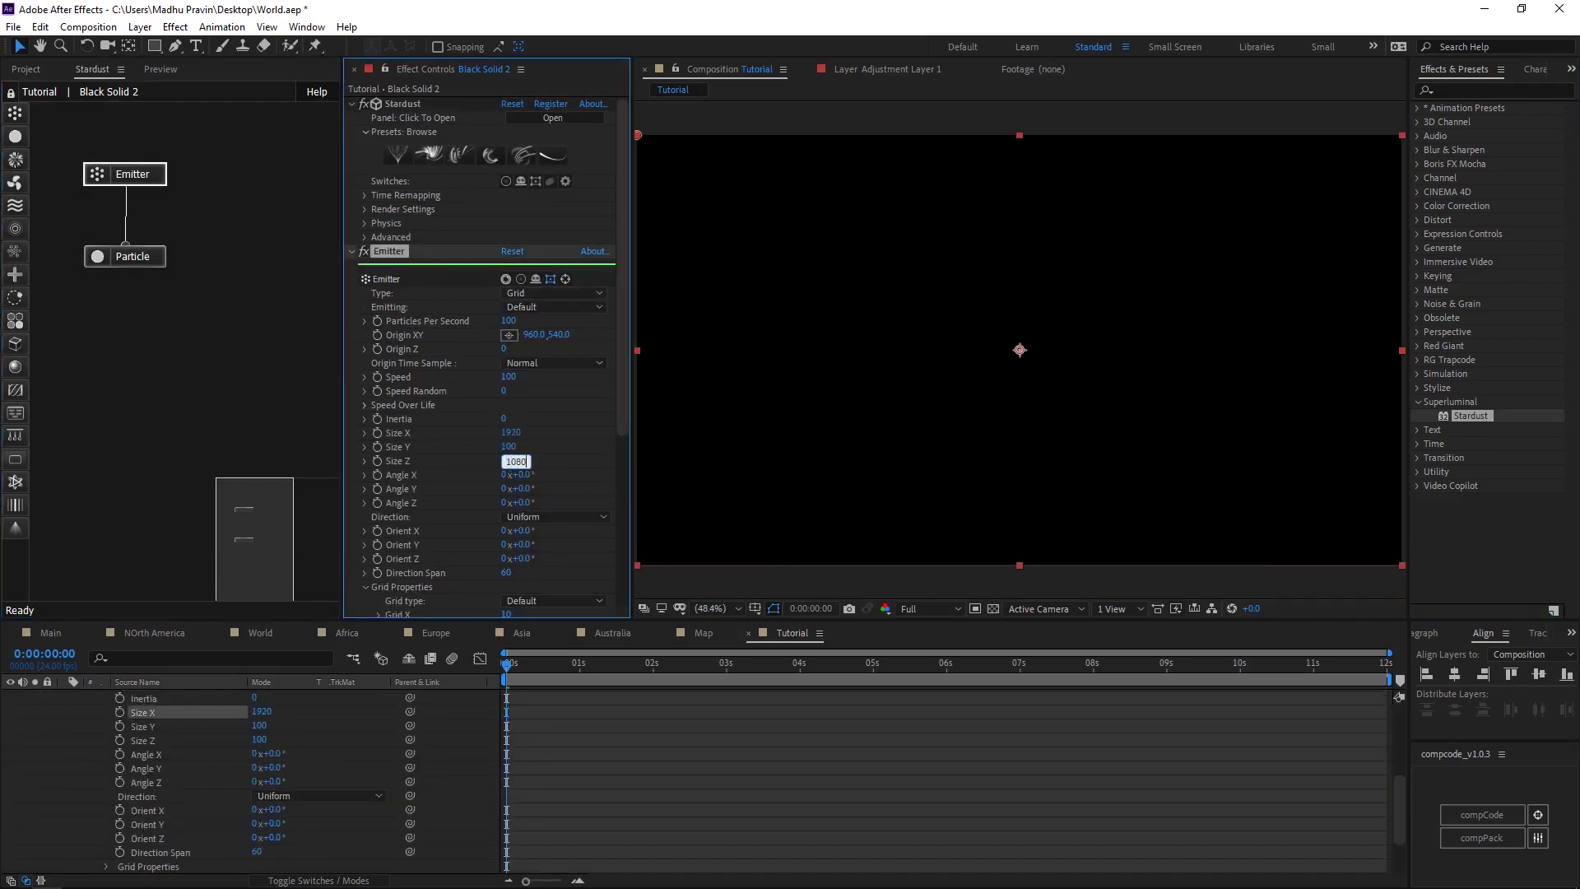
pyautogui.press('Return')
pyautogui.moveTo(506, 445); pyautogui.dragTo(508, 459)
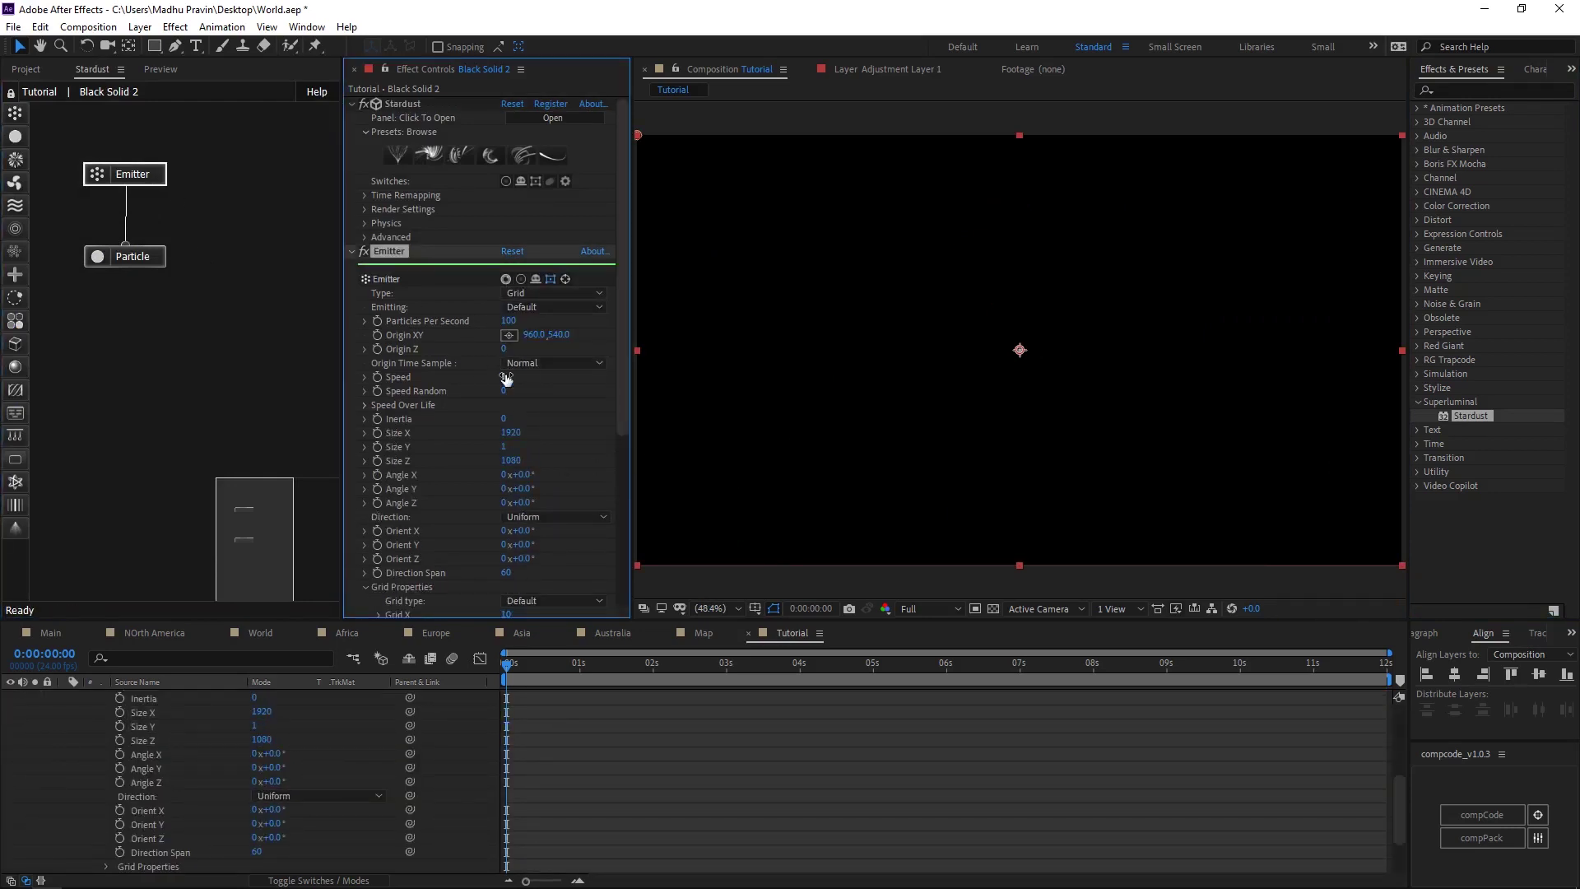
pyautogui.scroll(-1, 497, 588)
pyautogui.scroll(-2, 497, 500)
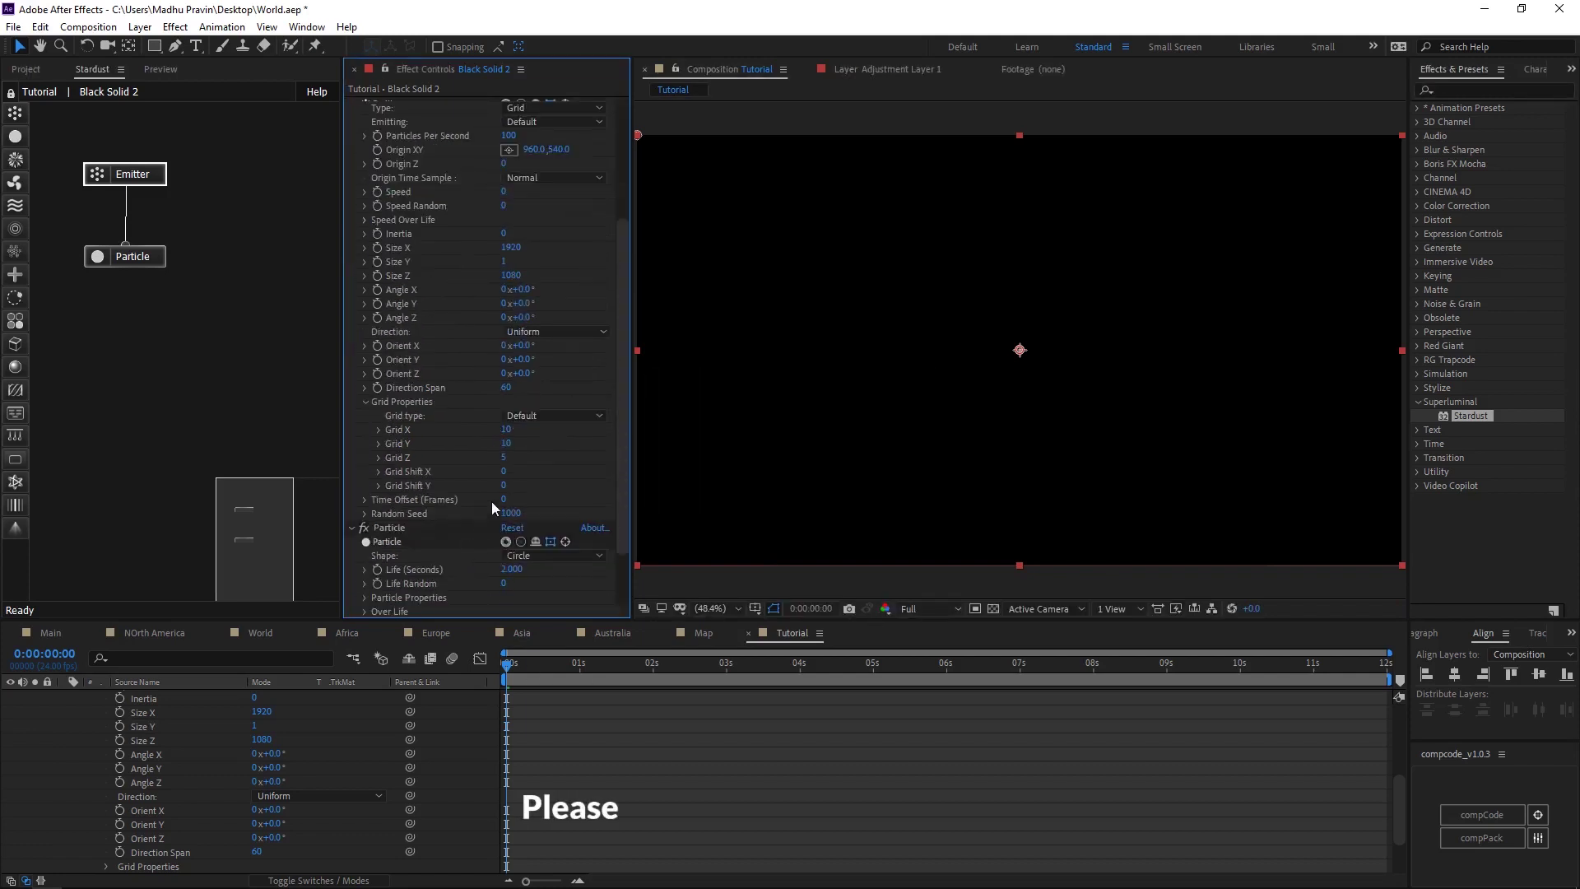
pyautogui.write('50400')
# Set the emitter grid to 400 by 1 by 200 and collapse the layer properties
pyautogui.press('Tab')
pyautogui.press('Tab')
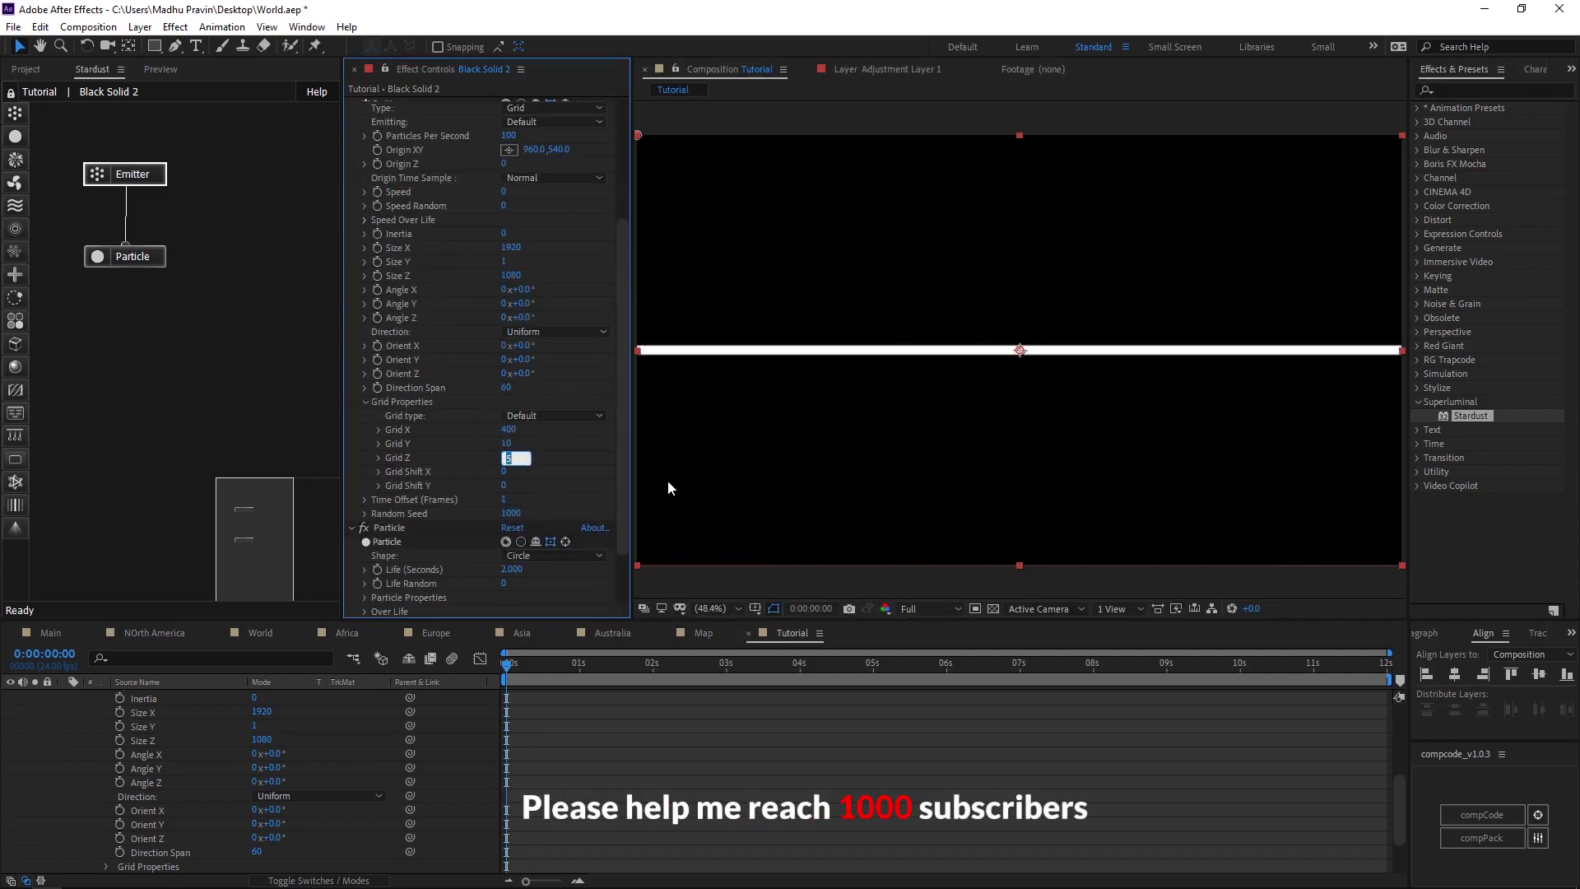
pyautogui.write('200')
pyautogui.press('Return')
pyautogui.click(506, 443)
pyautogui.write('3')
pyautogui.press('Return')
pyautogui.scroll(5, 216, 698)
pyautogui.click(66, 695)
# Add a camera layer and view the scene from Custom View 1
pyautogui.rightClick(227, 733)
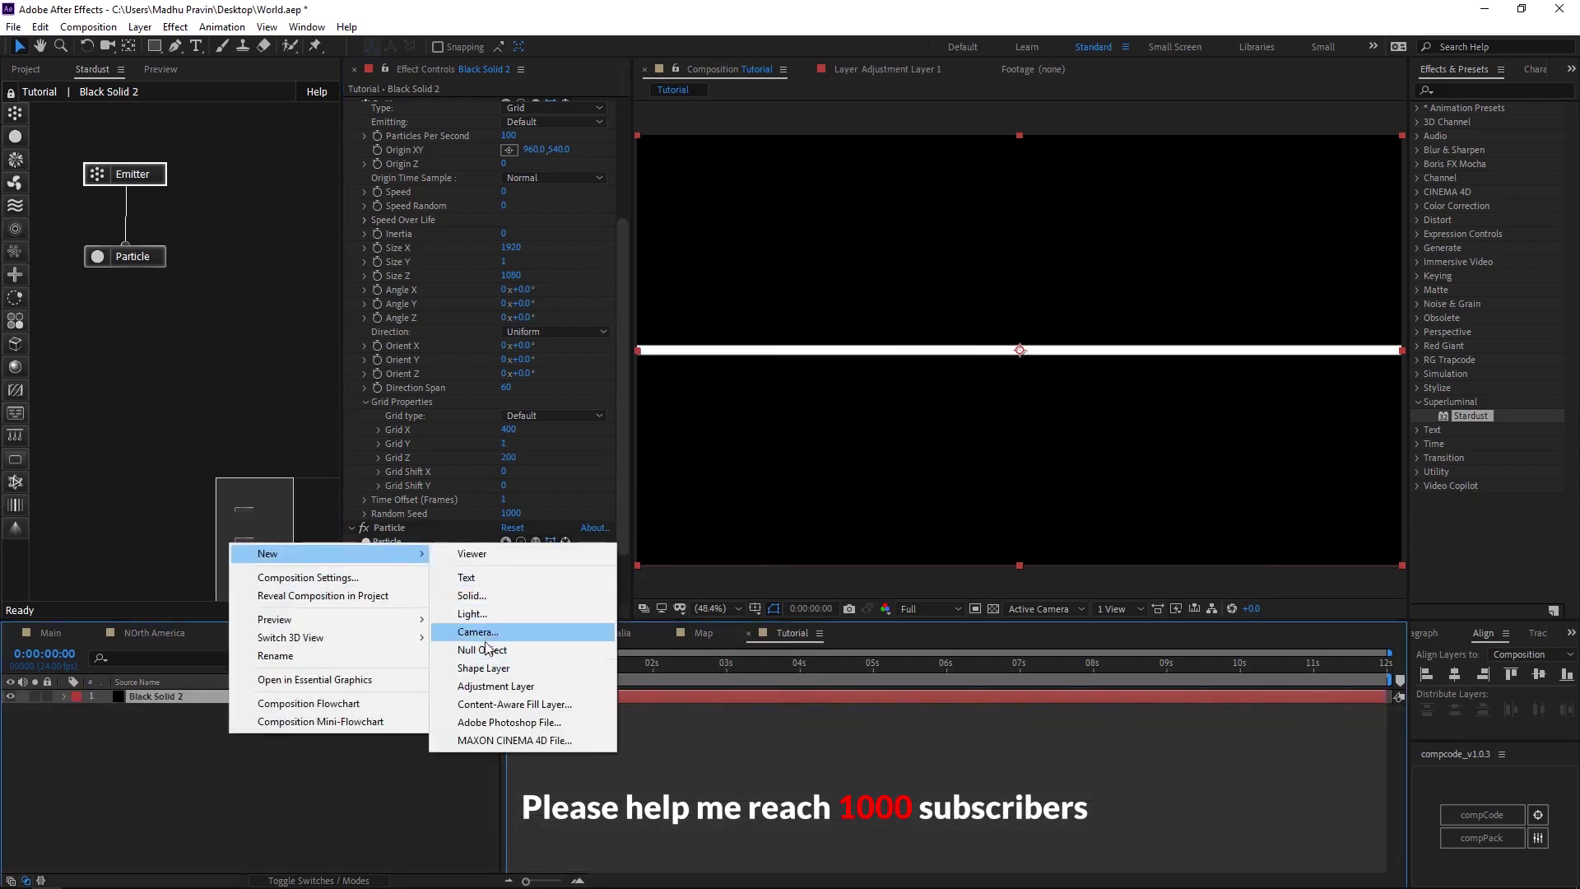
pyautogui.click(543, 635)
pyautogui.press('Return')
pyautogui.click(1040, 607)
pyautogui.click(1044, 756)
# Give the particles a 6-second life and size 1, then add a Field node below Particle
pyautogui.click(125, 256)
pyautogui.click(512, 472)
pyautogui.click(407, 497)
pyautogui.scroll(-1, 493, 494)
pyautogui.press('Return')
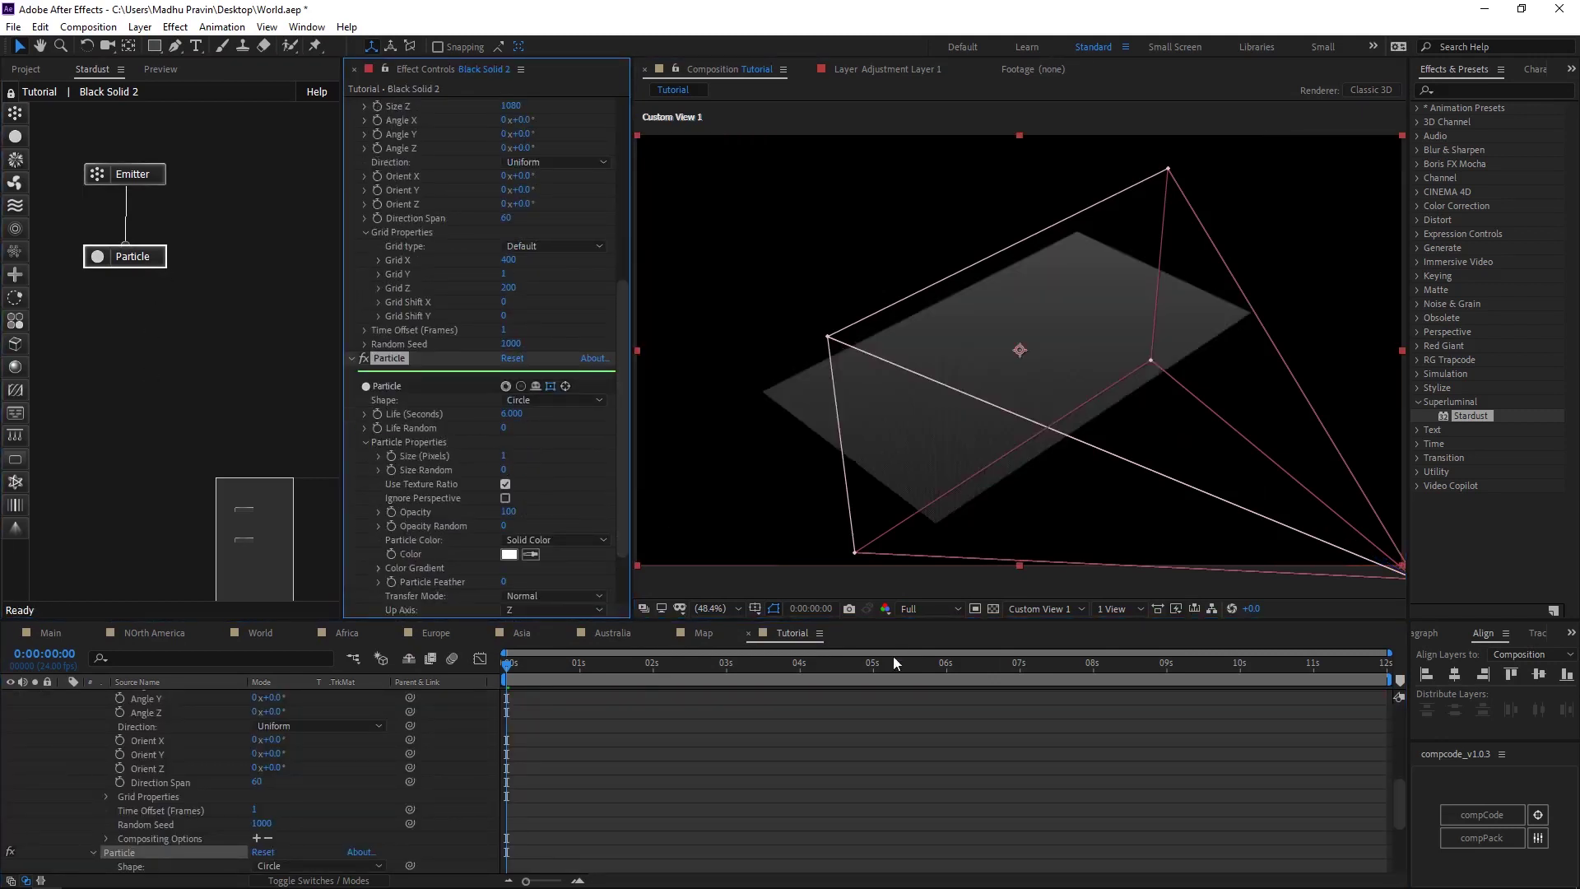
pyautogui.click(874, 663)
pyautogui.scroll(5, 119, 729)
pyautogui.moveTo(12, 232); pyautogui.dragTo(115, 331)
pyautogui.scroll(-4, 511, 494)
# Set the Field type to Maps and create a new composition named Maps
pyautogui.click(553, 486)
pyautogui.click(547, 689)
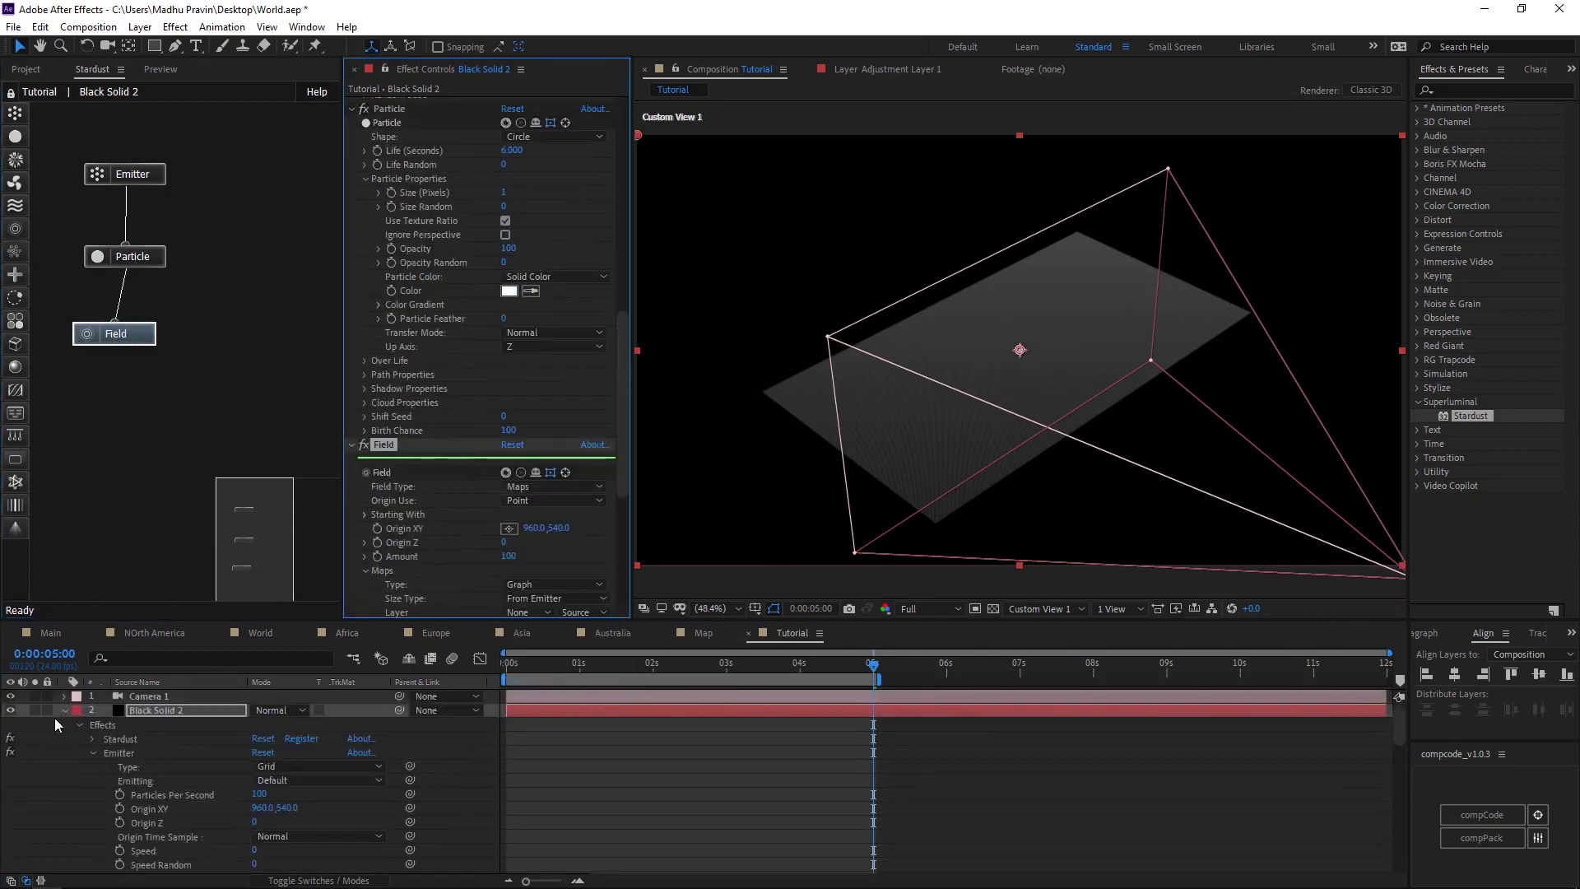
pyautogui.hotkey('ctrl', 'n')
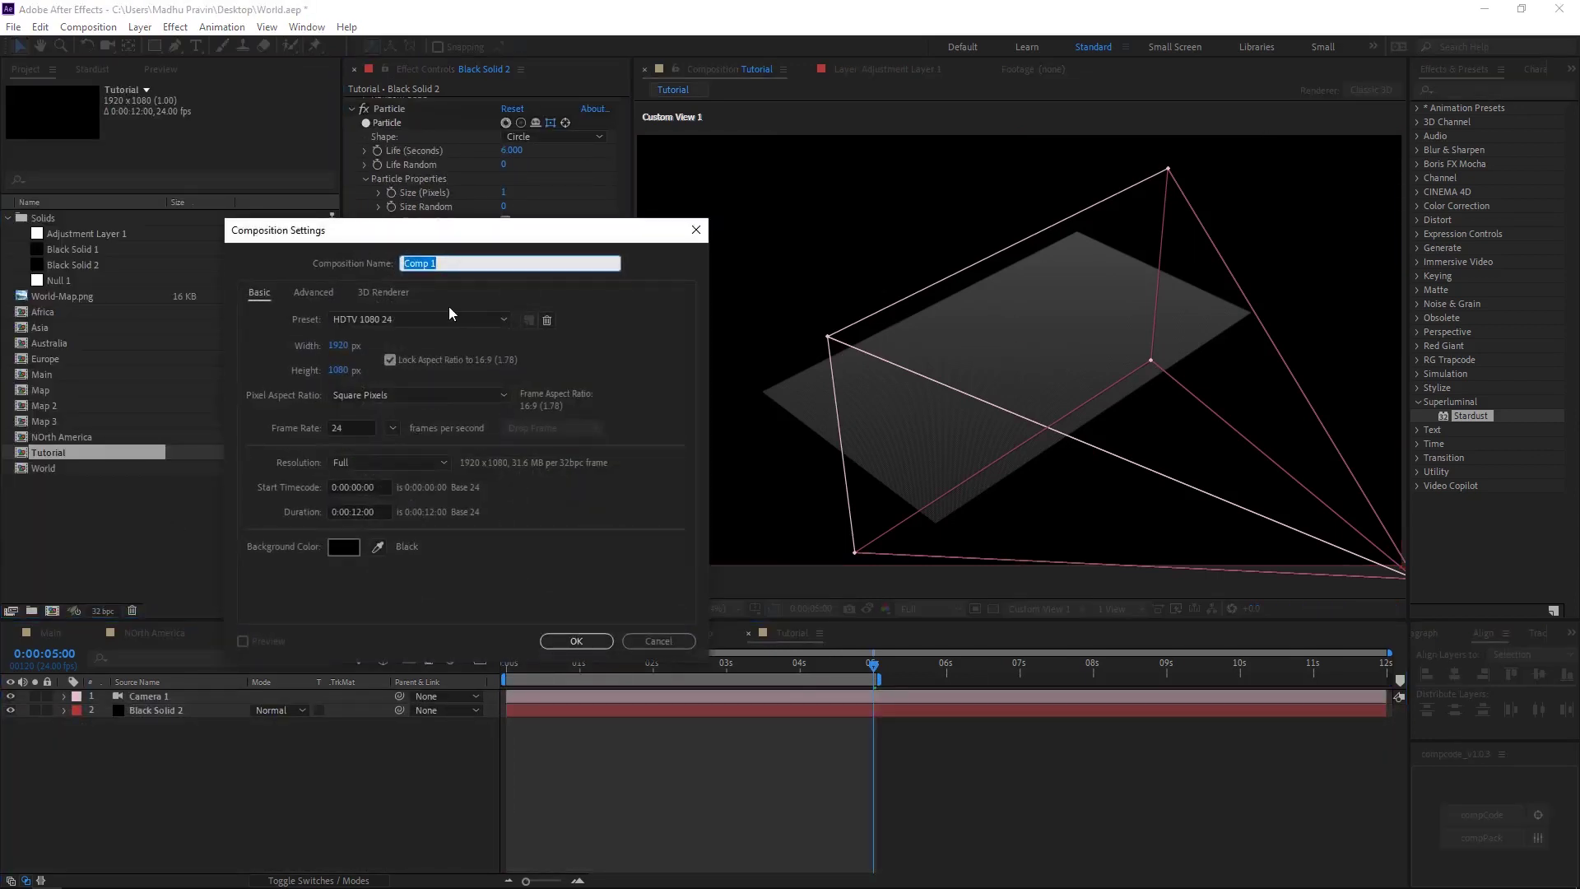
pyautogui.press('Return')
# Drop World-Map.png into the Maps comp, fill it red and scale it up
pyautogui.moveTo(77, 297); pyautogui.dragTo(148, 708)
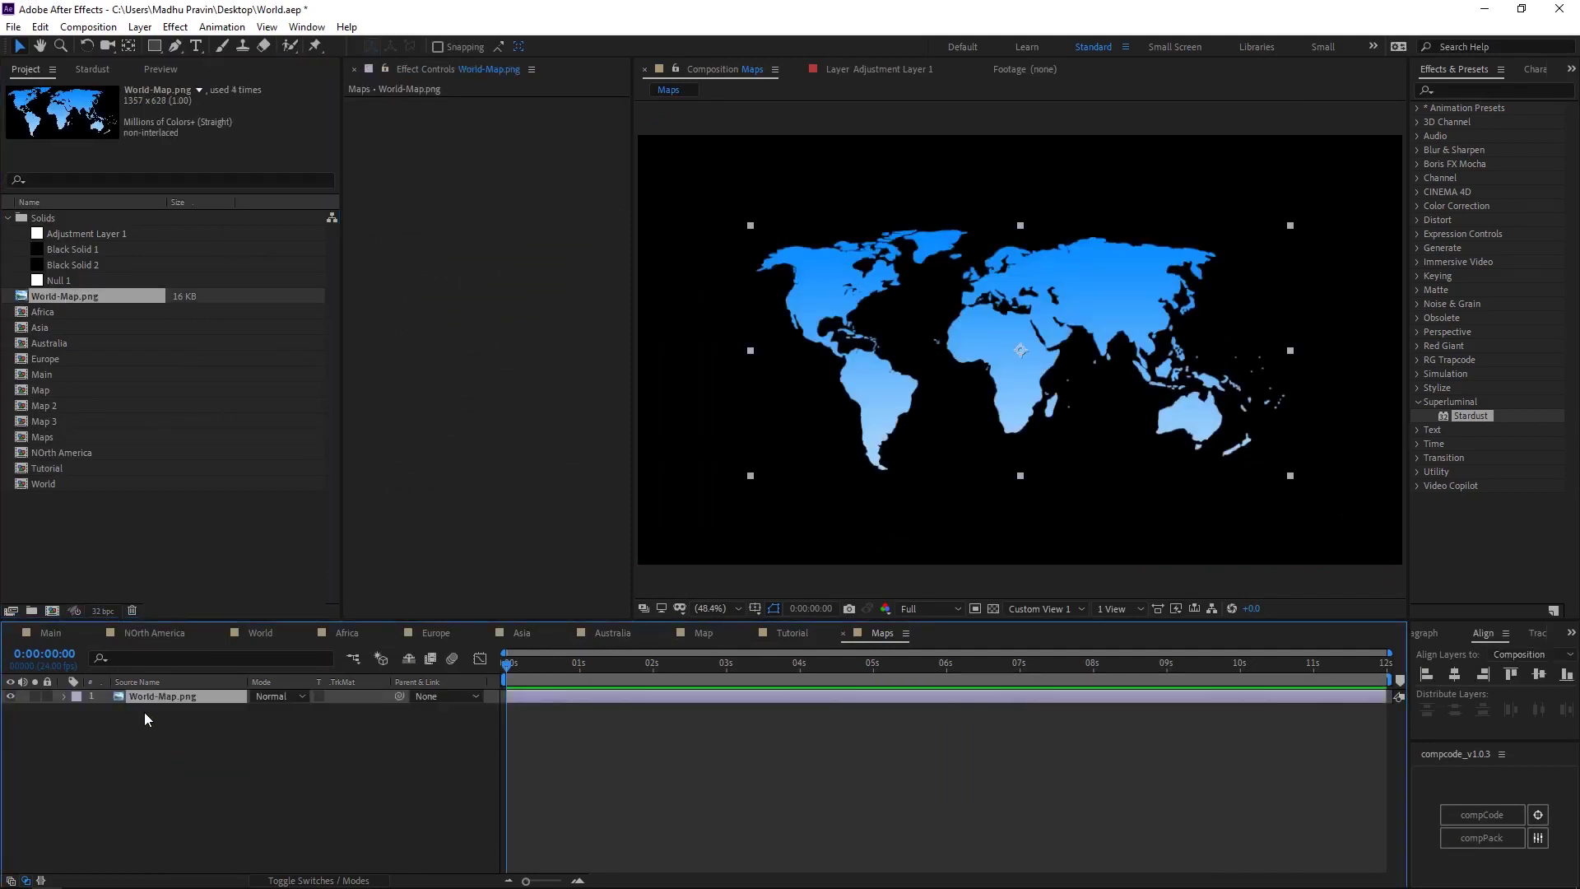
pyautogui.click(1481, 91)
pyautogui.write('fill')
pyautogui.doubleClick(1474, 192)
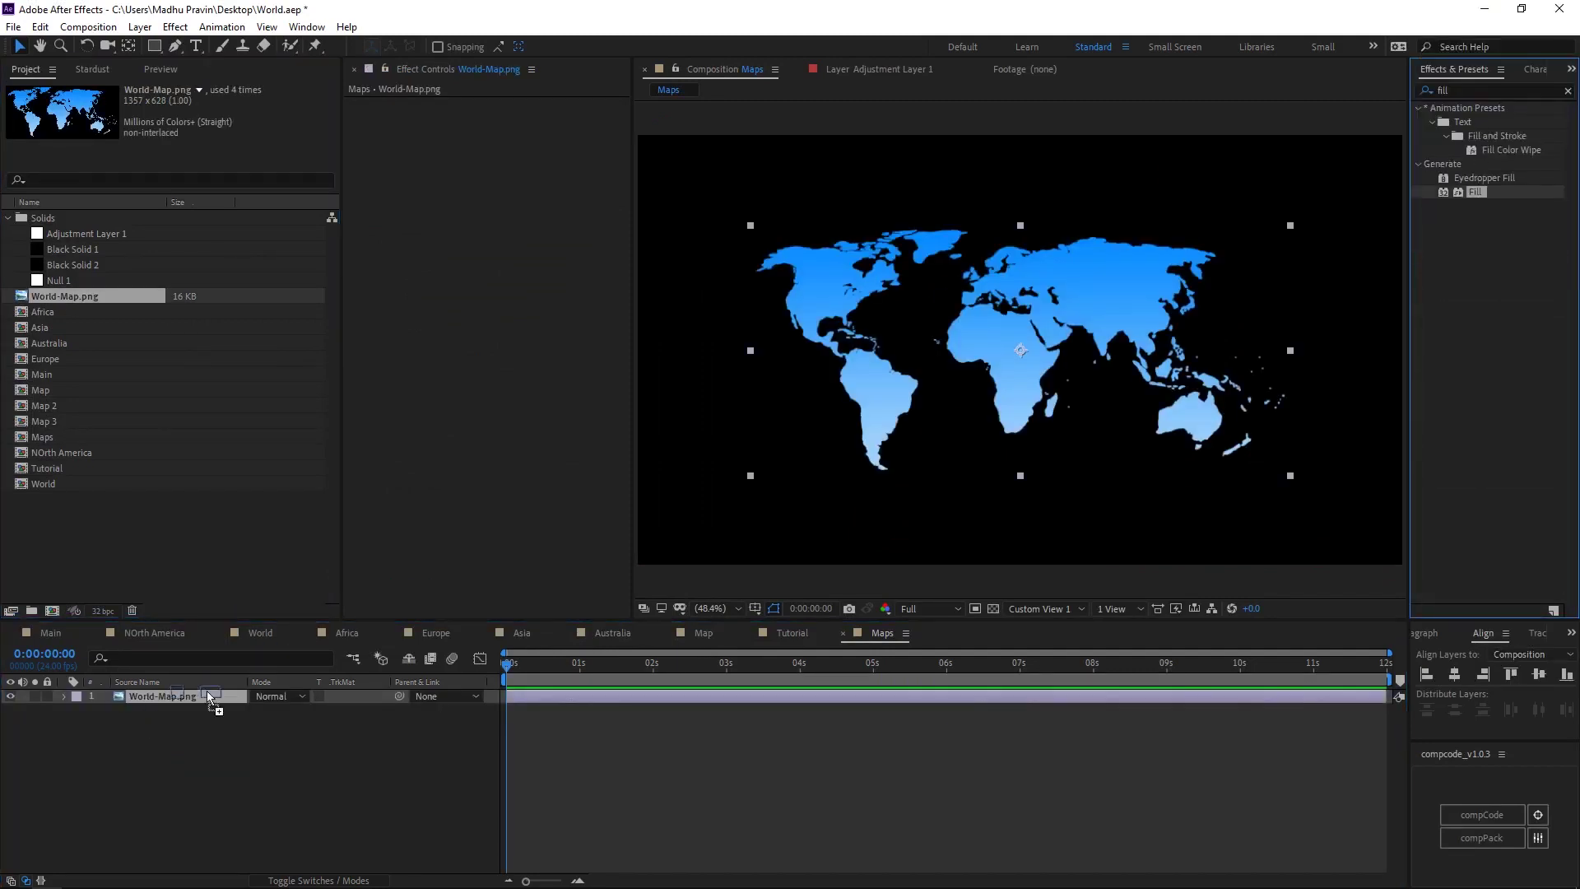
pyautogui.moveTo(1292, 228); pyautogui.dragTo(1351, 197)
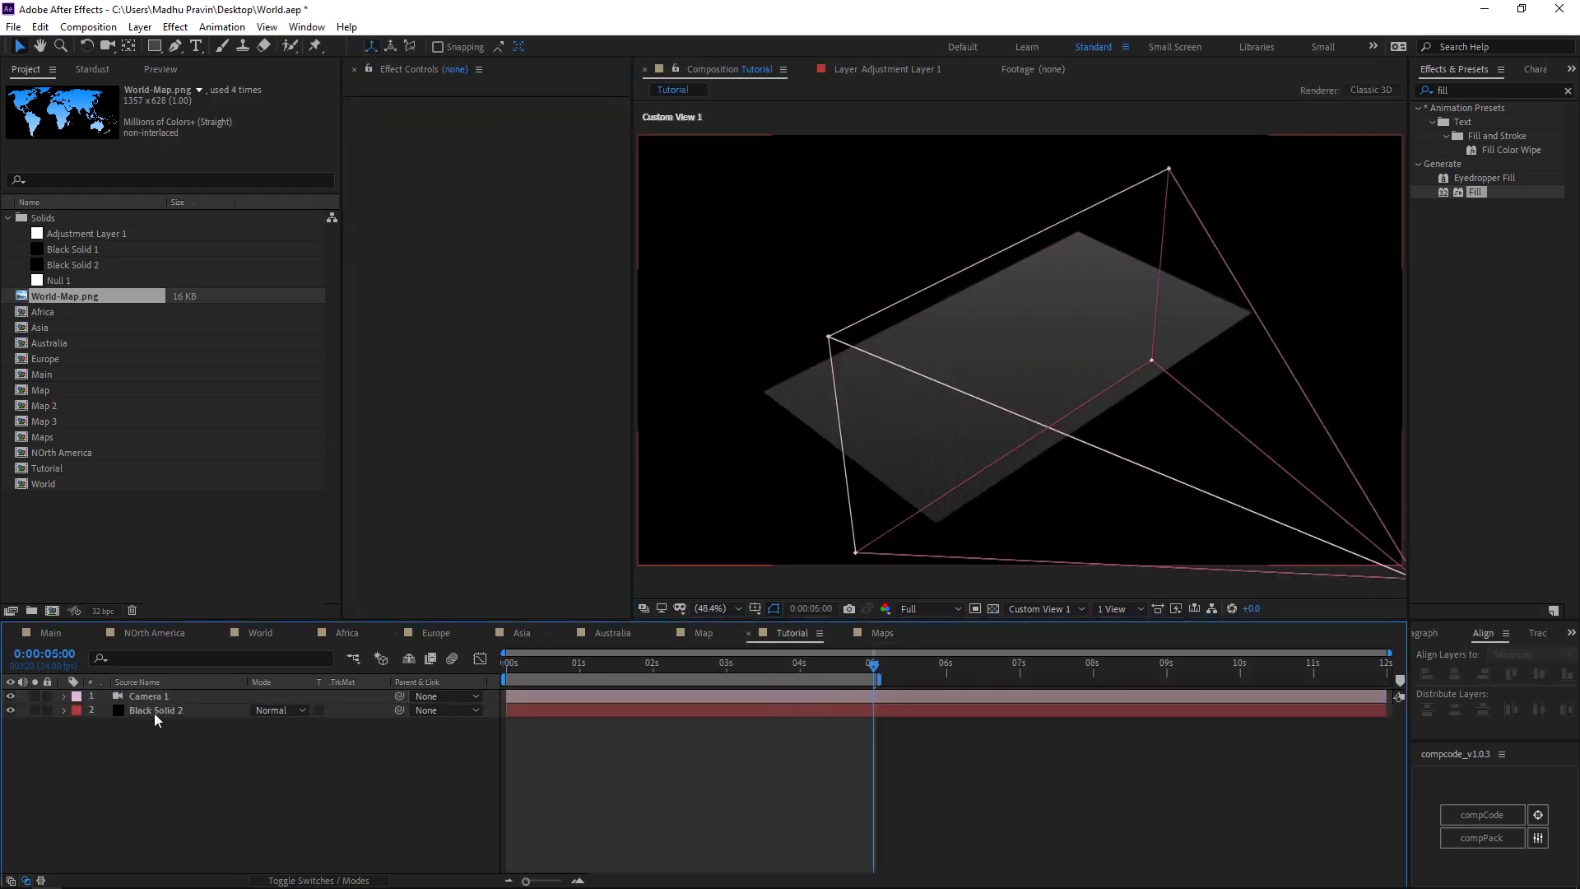
pyautogui.scroll(-2, 470, 488)
# Set the field's map type to Layer and add the Maps comp as a layer in Tutorial
pyautogui.click(555, 461)
pyautogui.click(537, 516)
pyautogui.click(543, 489)
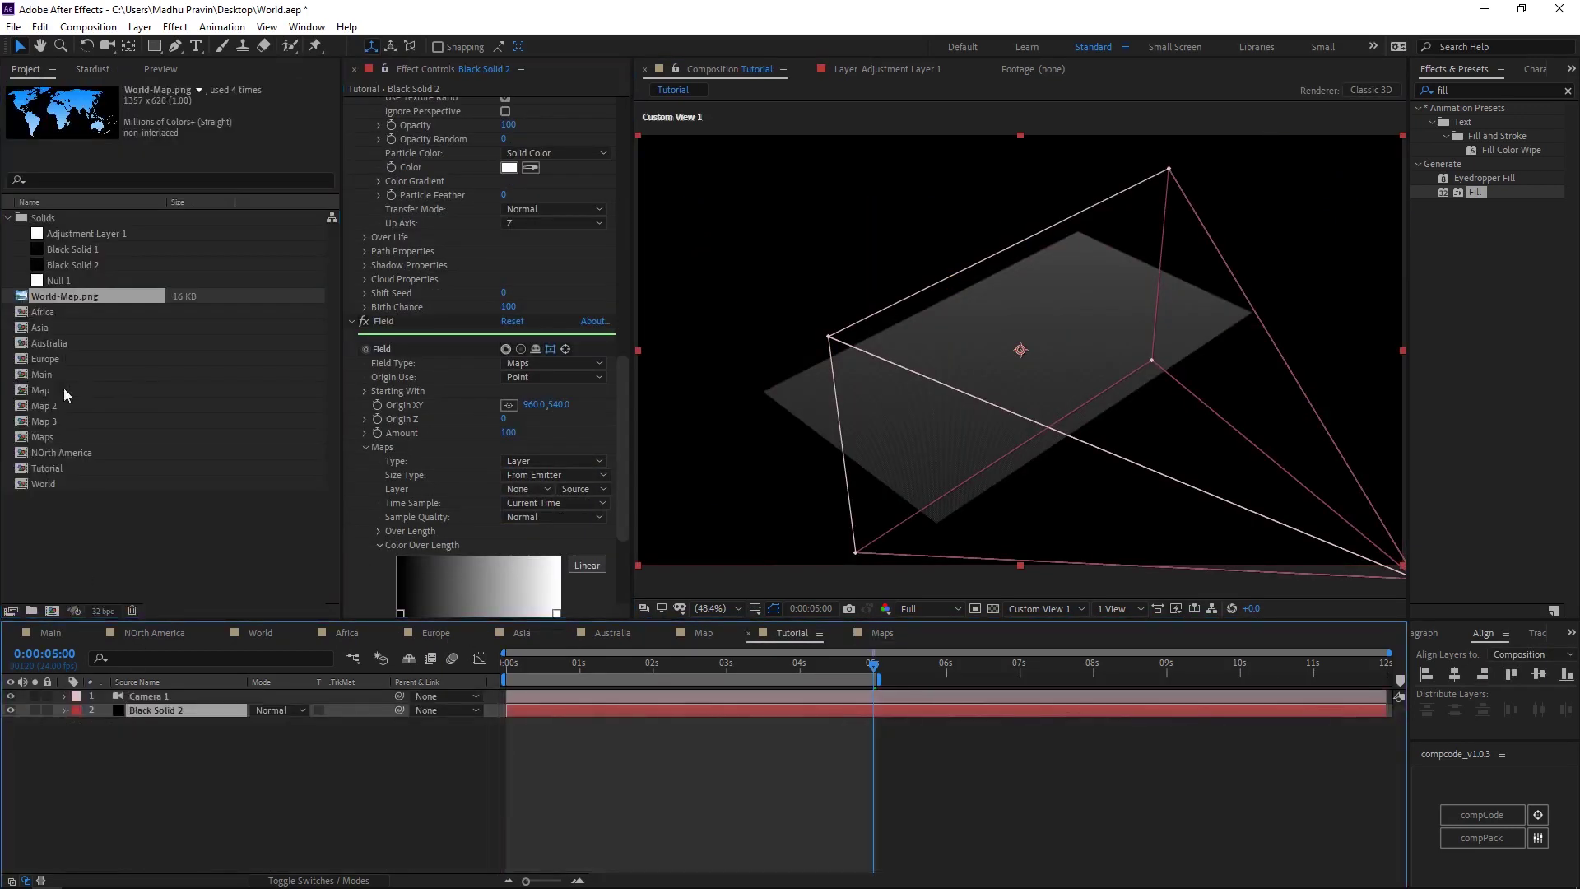
pyautogui.moveTo(42, 437); pyautogui.dragTo(49, 722)
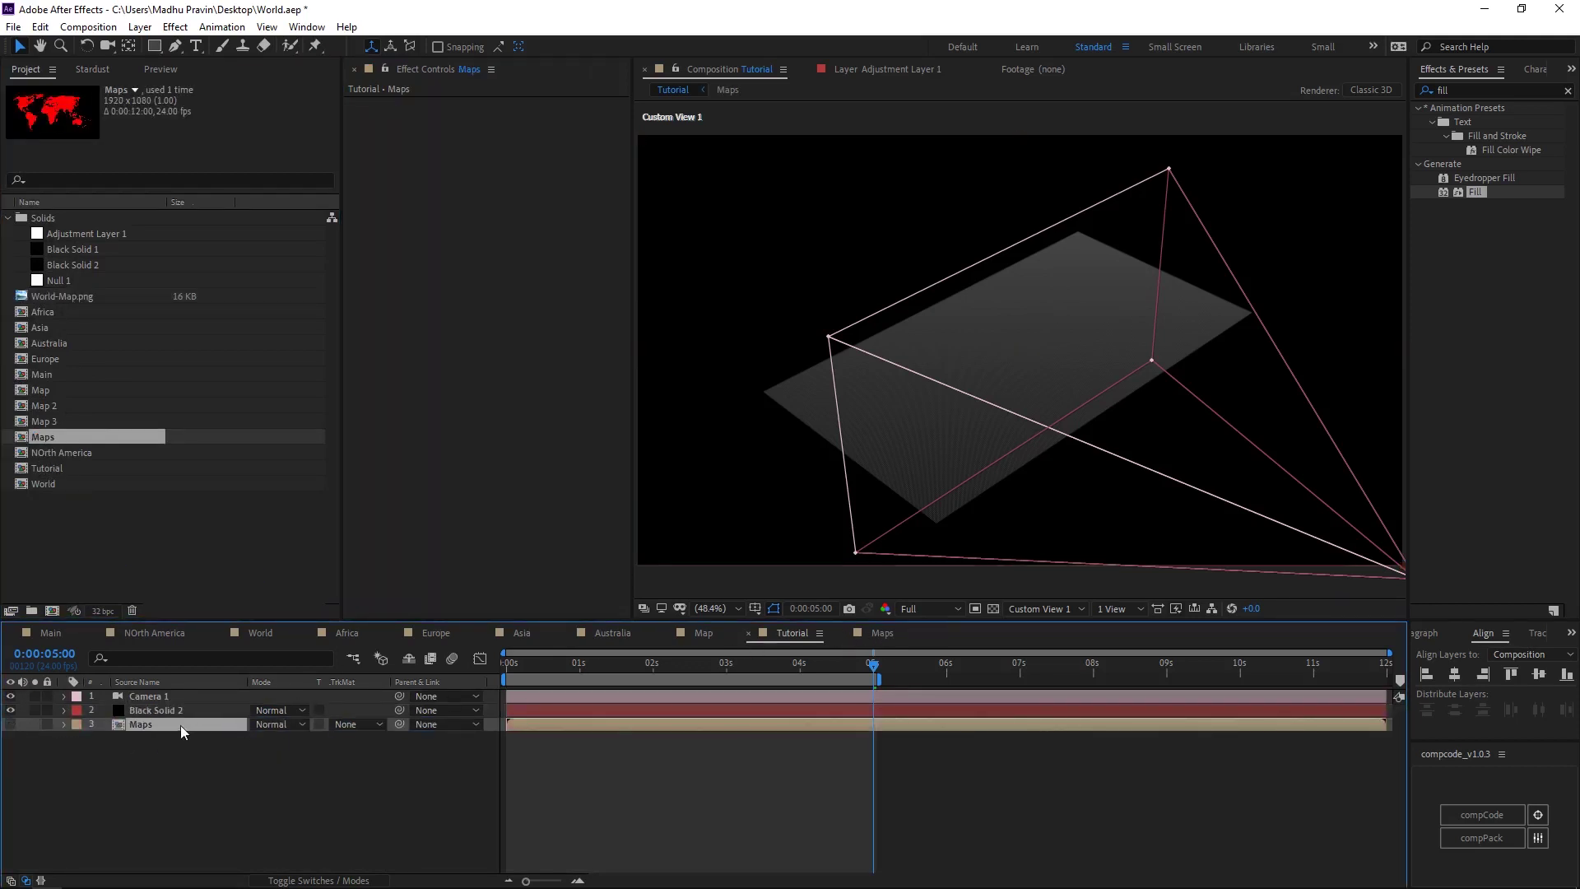
pyautogui.click(154, 710)
pyautogui.scroll(-5, 421, 414)
pyautogui.scroll(-3, 421, 414)
# Use 3. Maps as the field's source layer so particles trace the world map
pyautogui.click(525, 427)
pyautogui.click(539, 486)
pyautogui.scroll(-3, 494, 370)
pyautogui.click(556, 526)
pyautogui.click(540, 611)
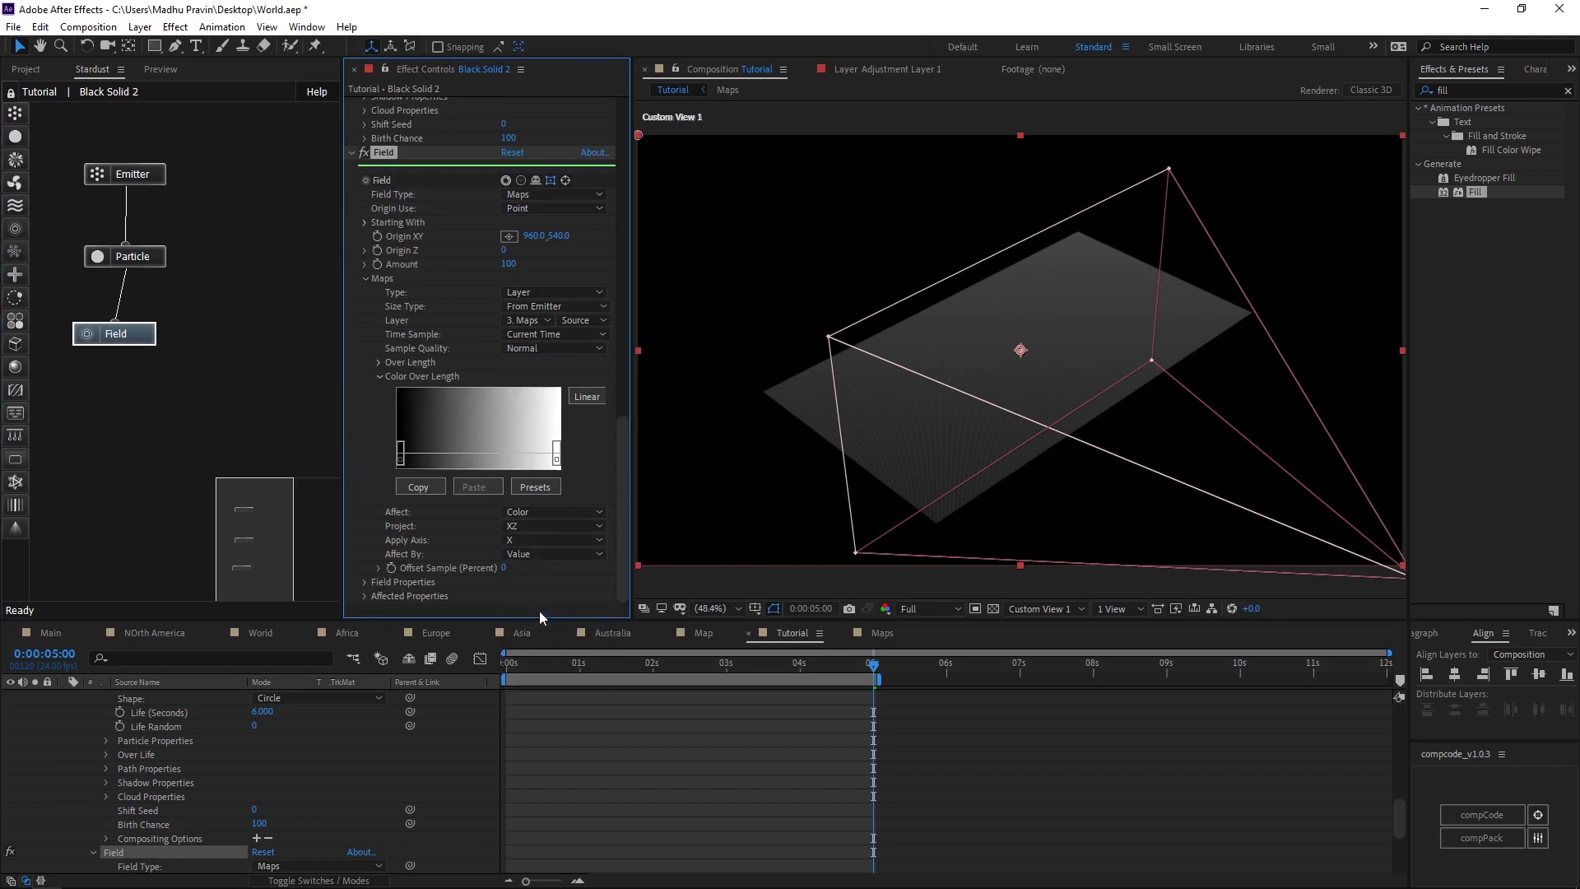
# Flip the world map with scale 122.8,-122.8%, look through the active camera and mask around the Americas
pyautogui.click(881, 632)
pyautogui.press('s')
pyautogui.click(285, 710)
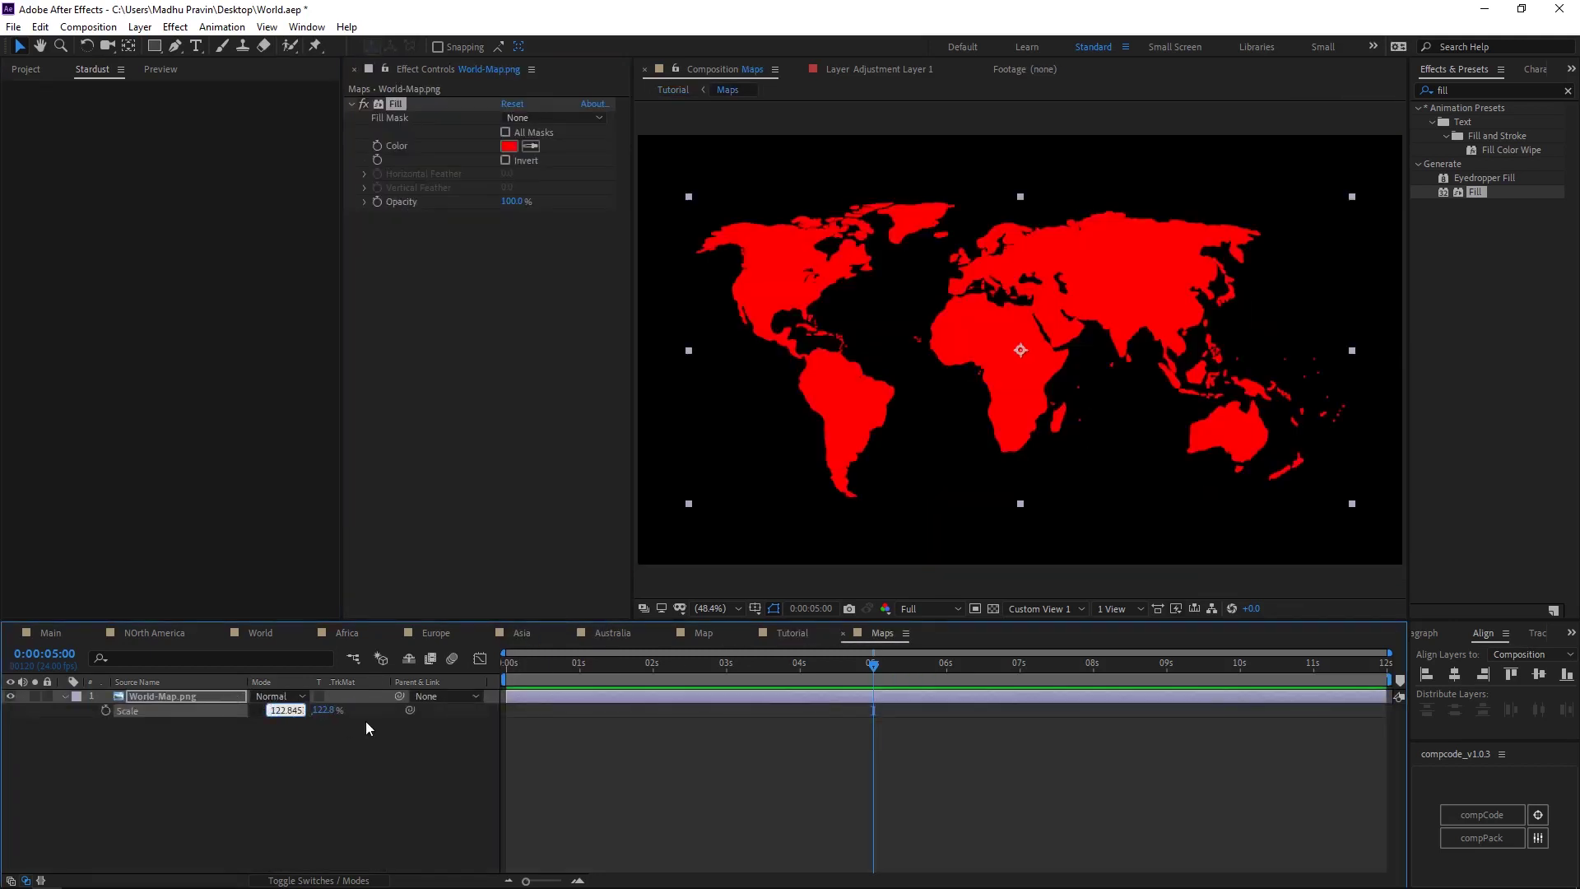
pyautogui.click(1036, 607)
pyautogui.click(1038, 643)
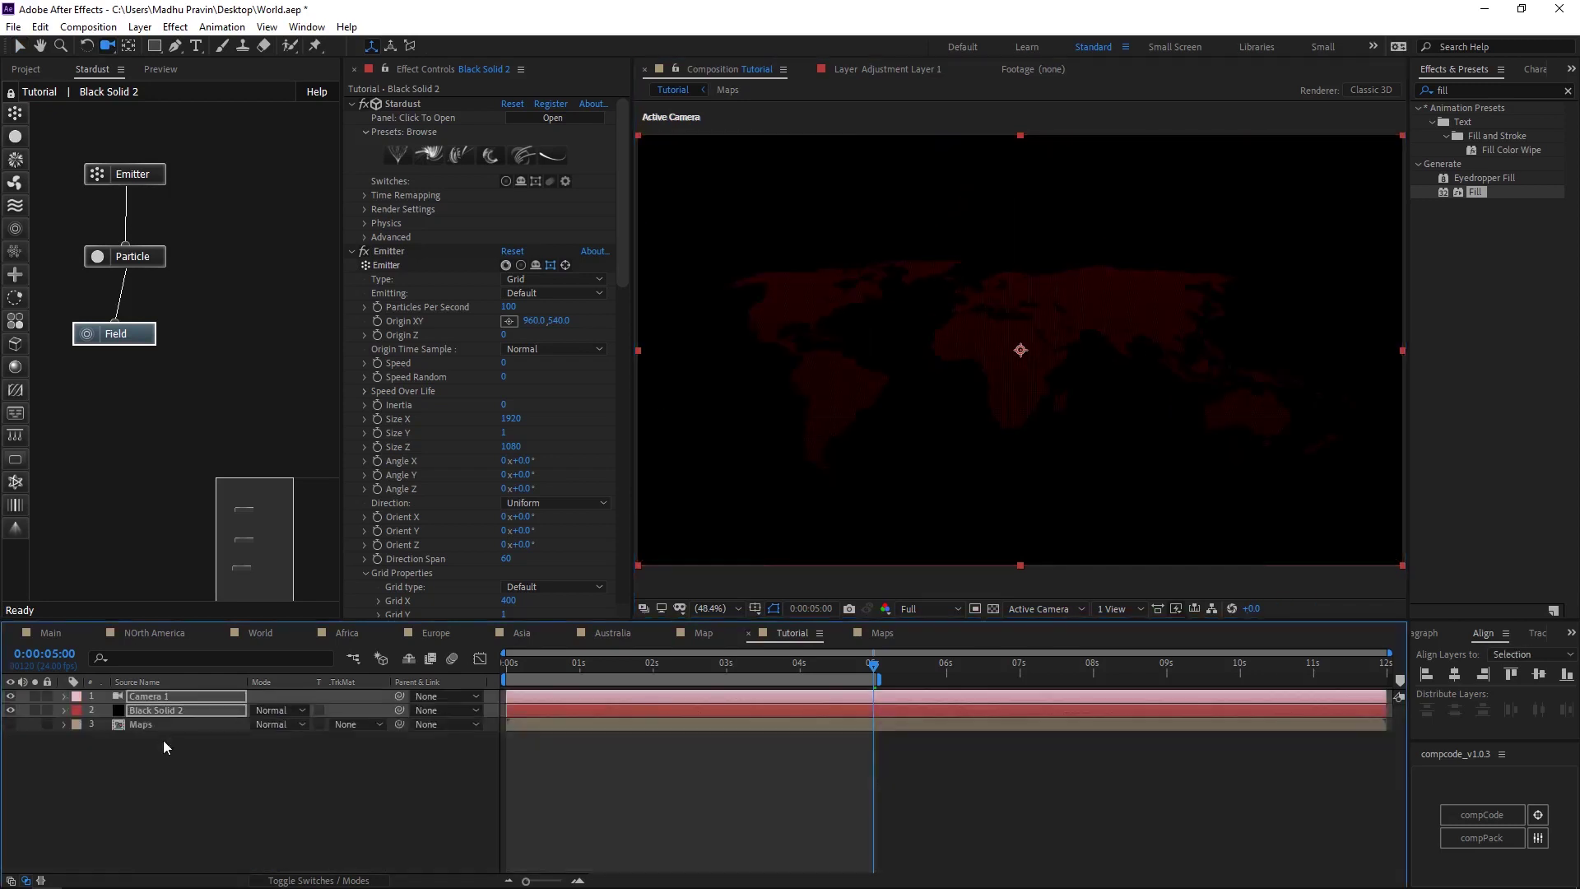
pyautogui.moveTo(913, 424); pyautogui.dragTo(968, 396)
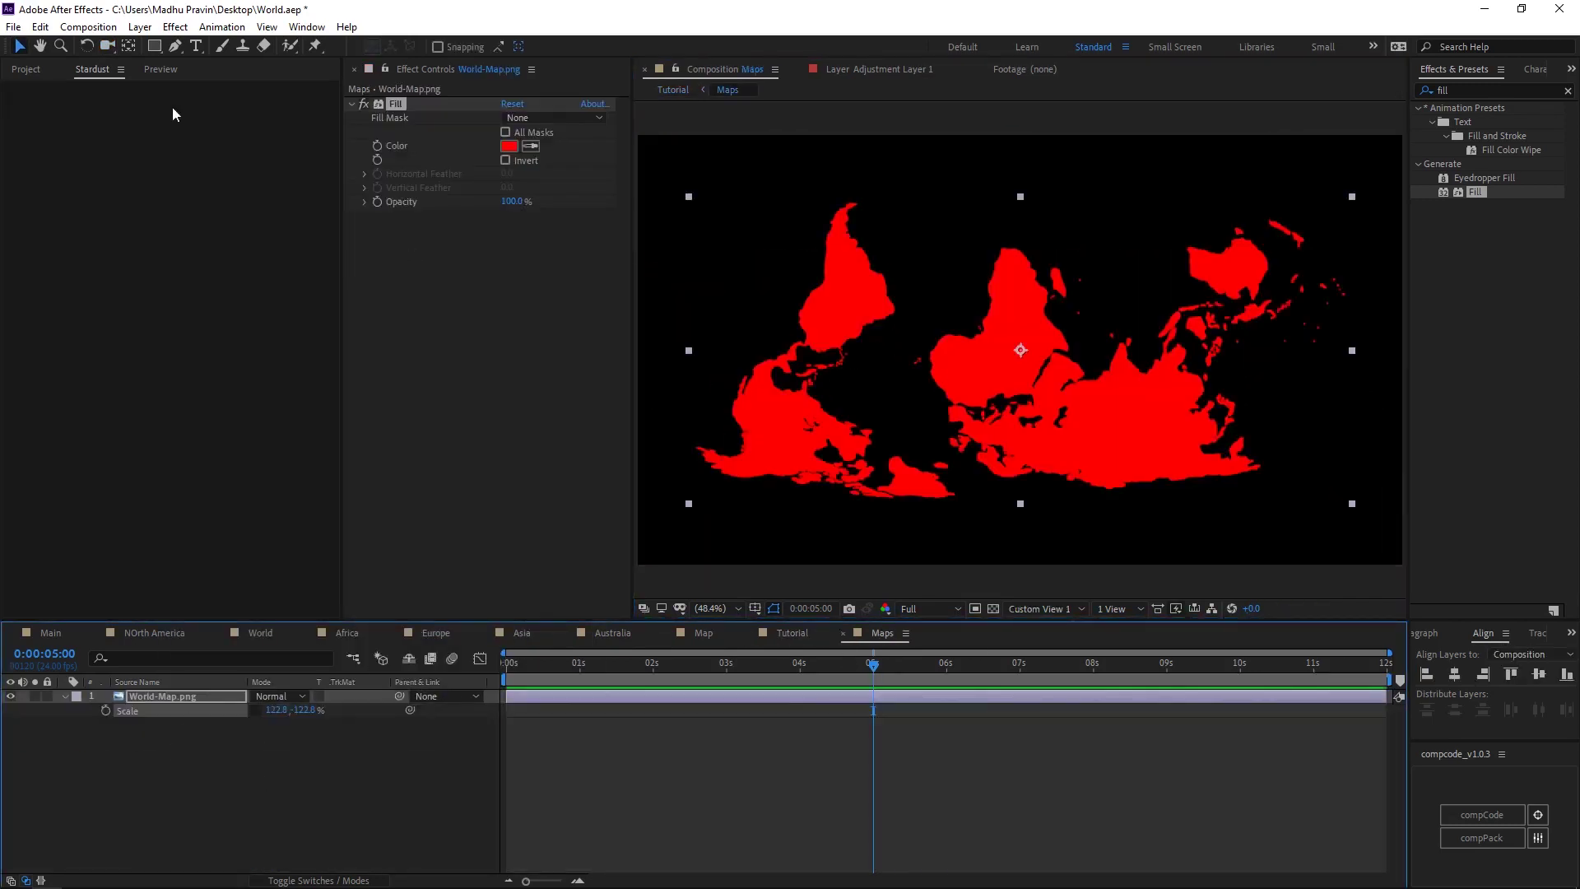
pyautogui.press('v')
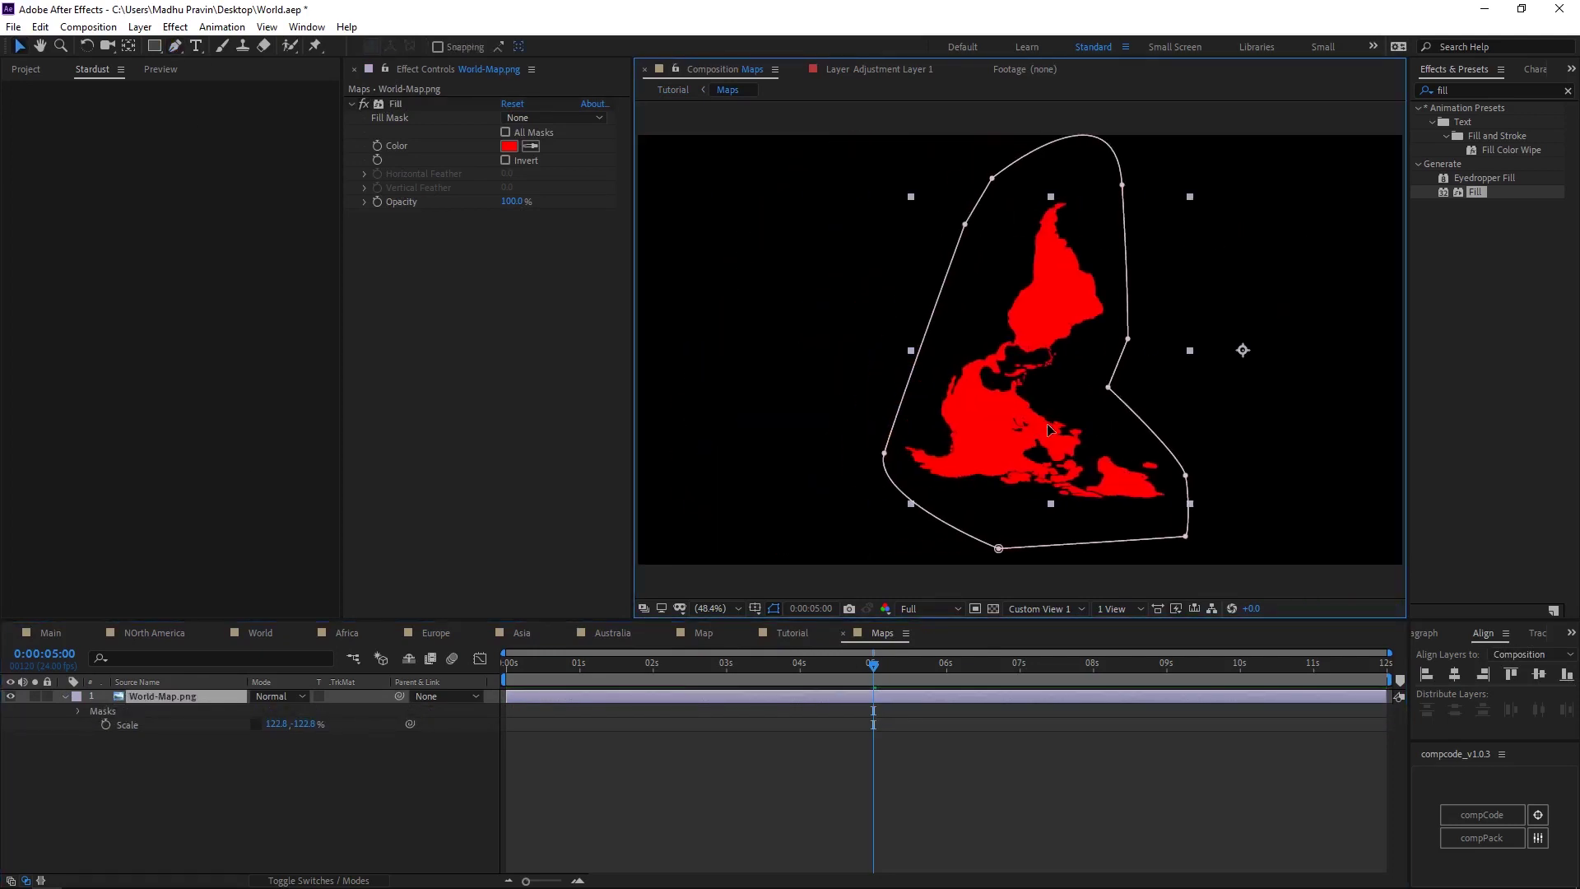
# Enlarge the masked map and push the camera's null closer into the map
pyautogui.moveTo(247, 725); pyautogui.dragTo(261, 724)
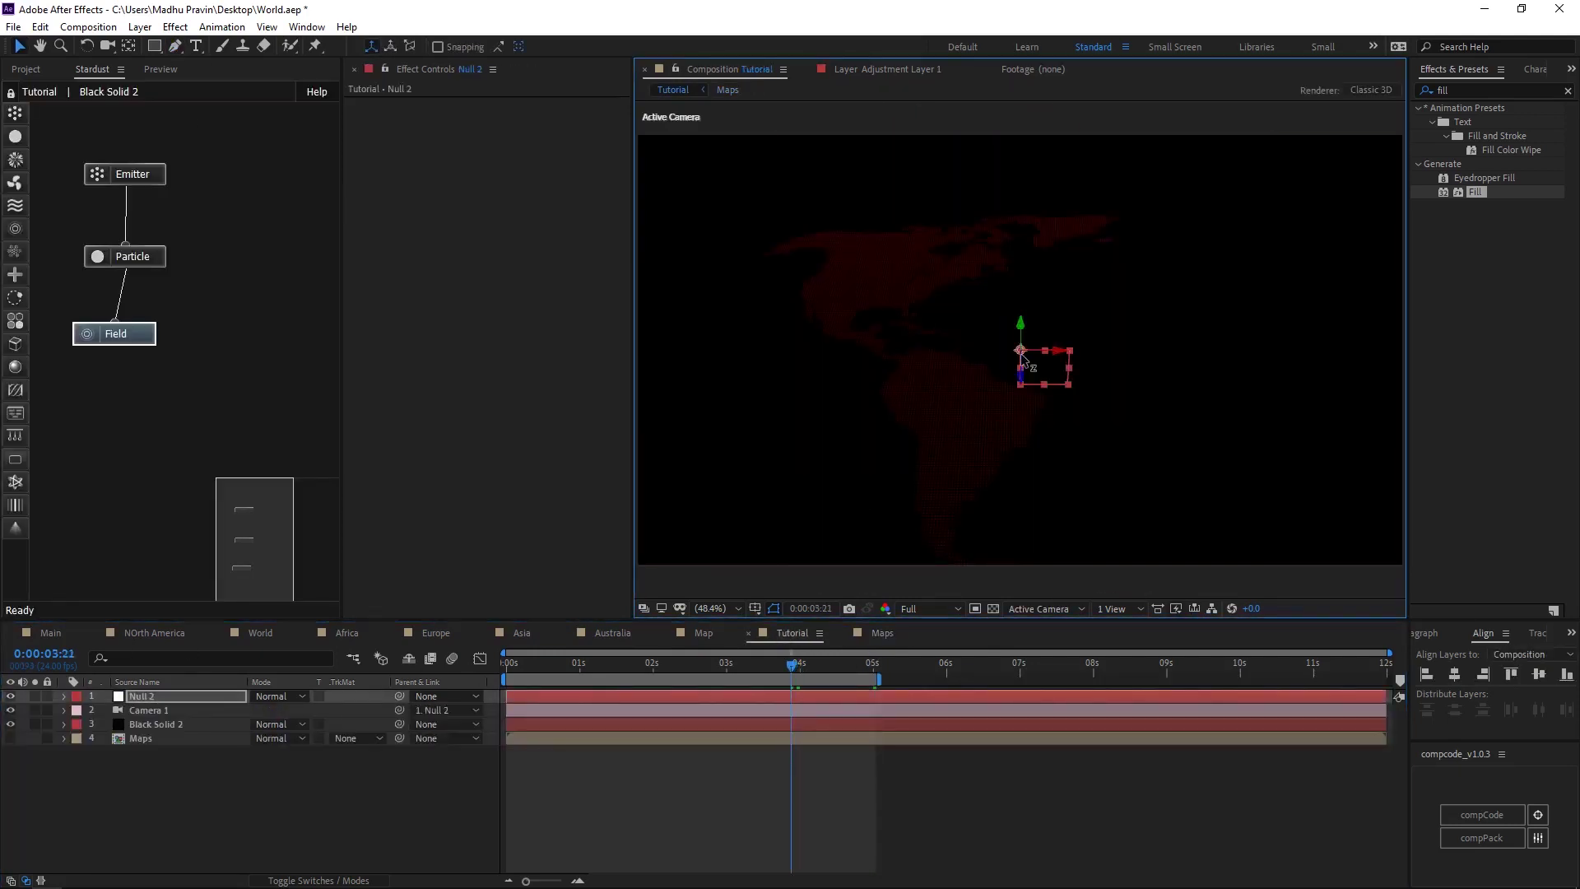
pyautogui.moveTo(1021, 353); pyautogui.dragTo(1073, 354)
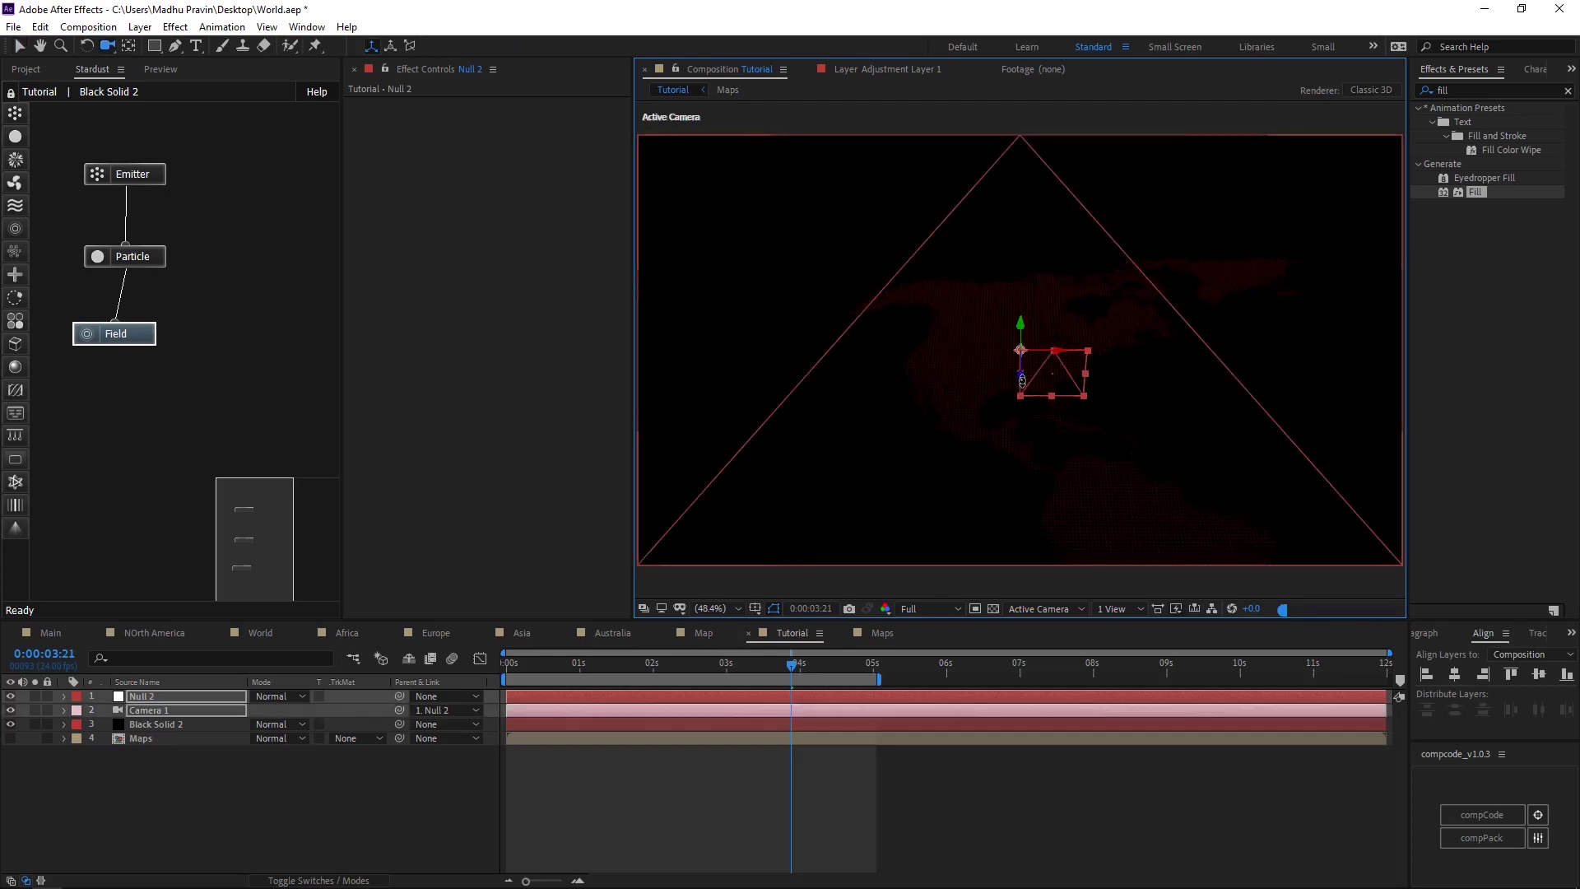
pyautogui.press('c')
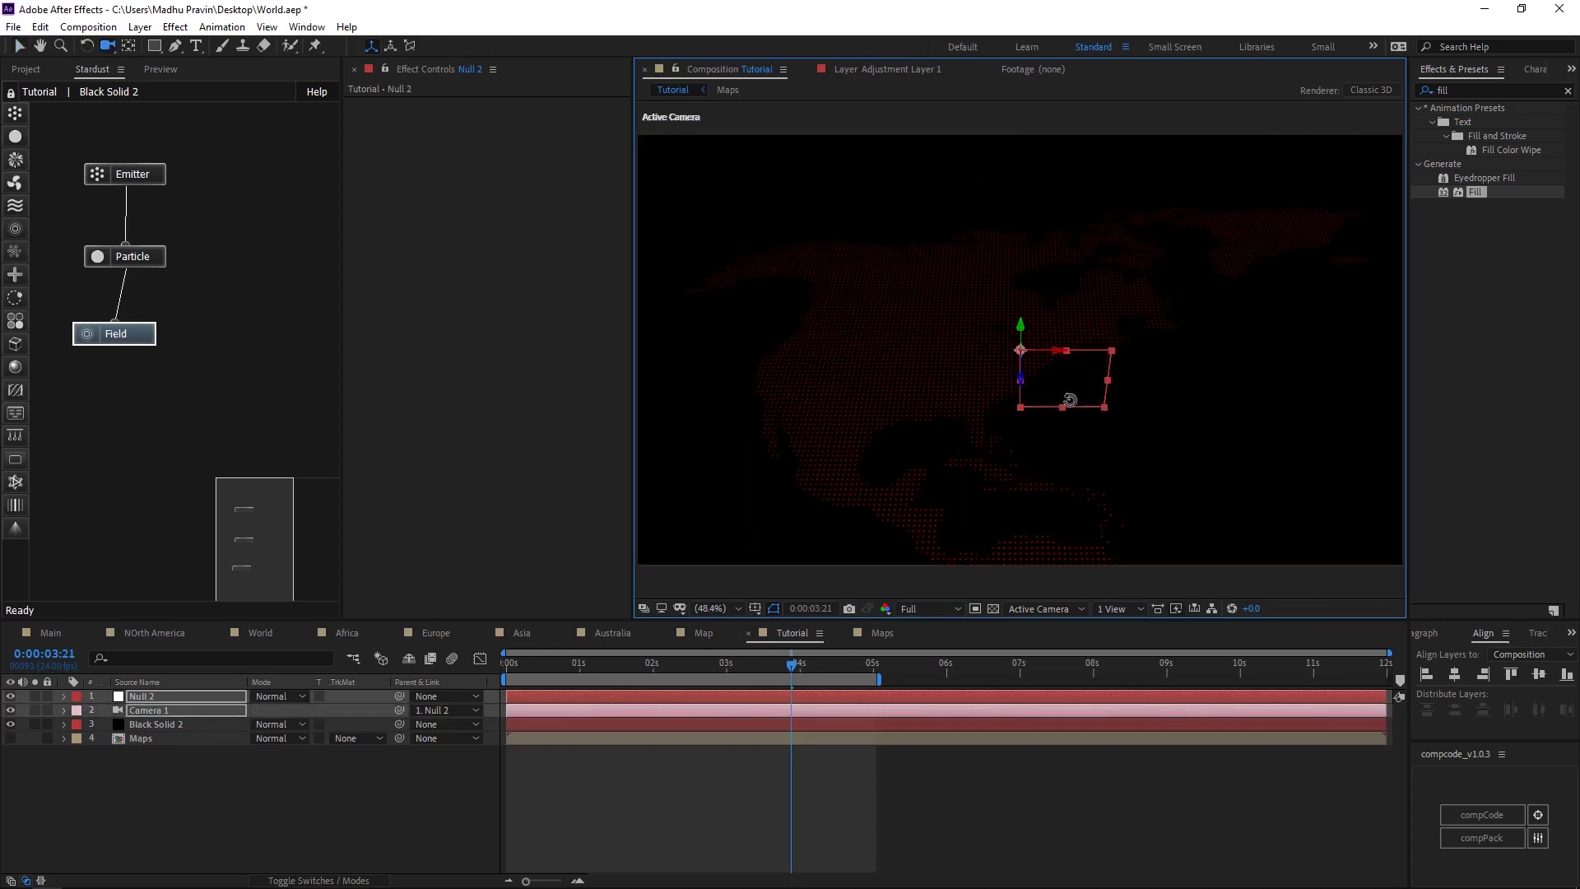
# Keyframe Null 2's X Rotation from 0° at the start to a tilted value at 5 seconds
pyautogui.press('r')
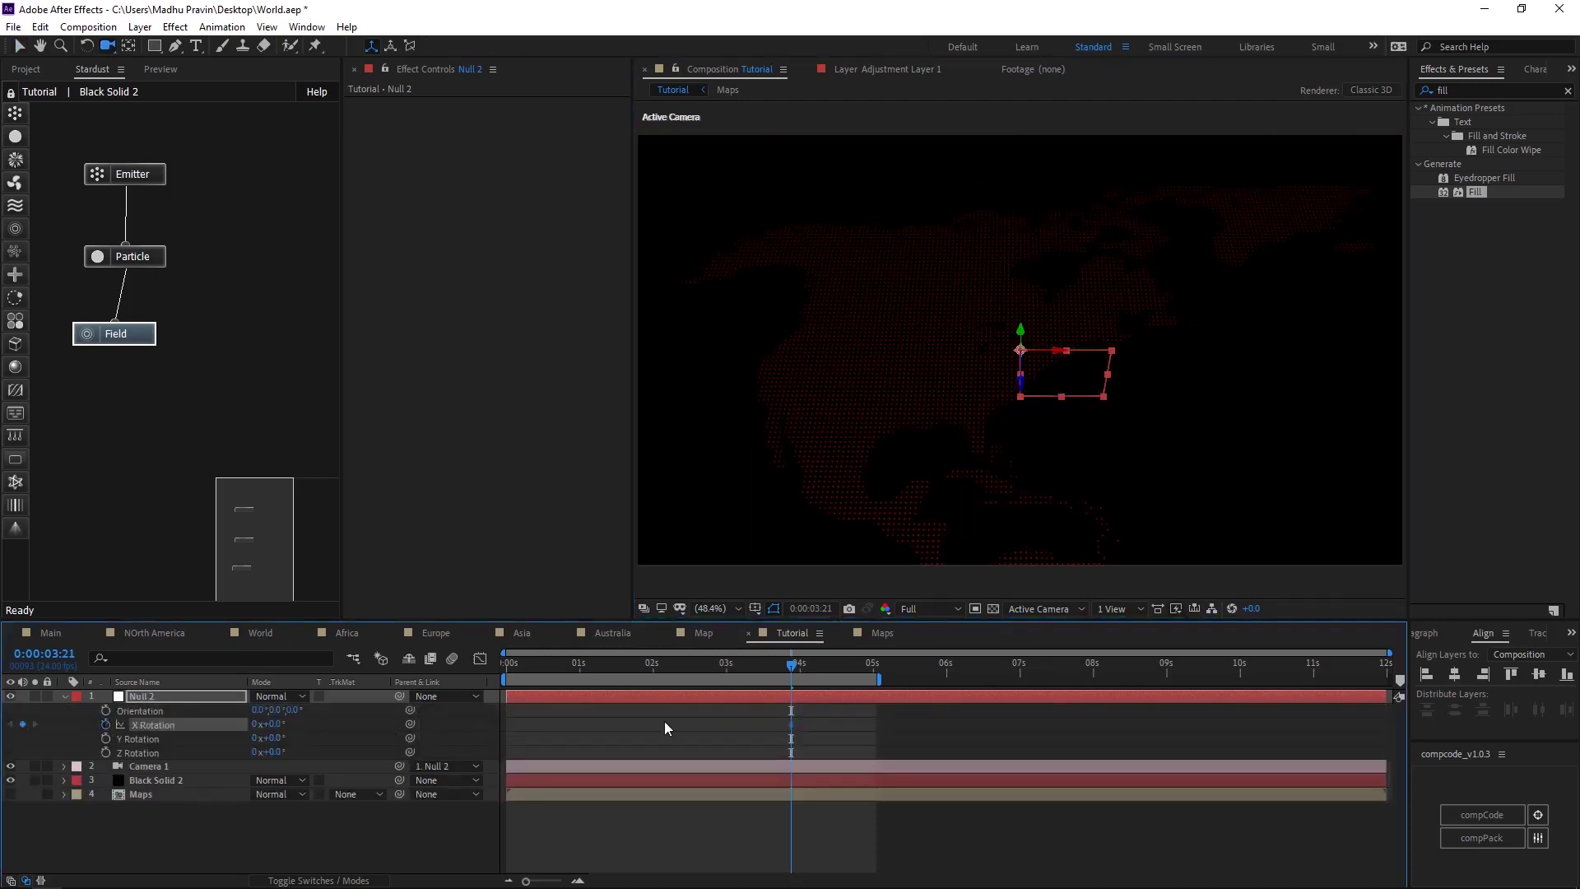
pyautogui.press('space')
pyautogui.press('Home')
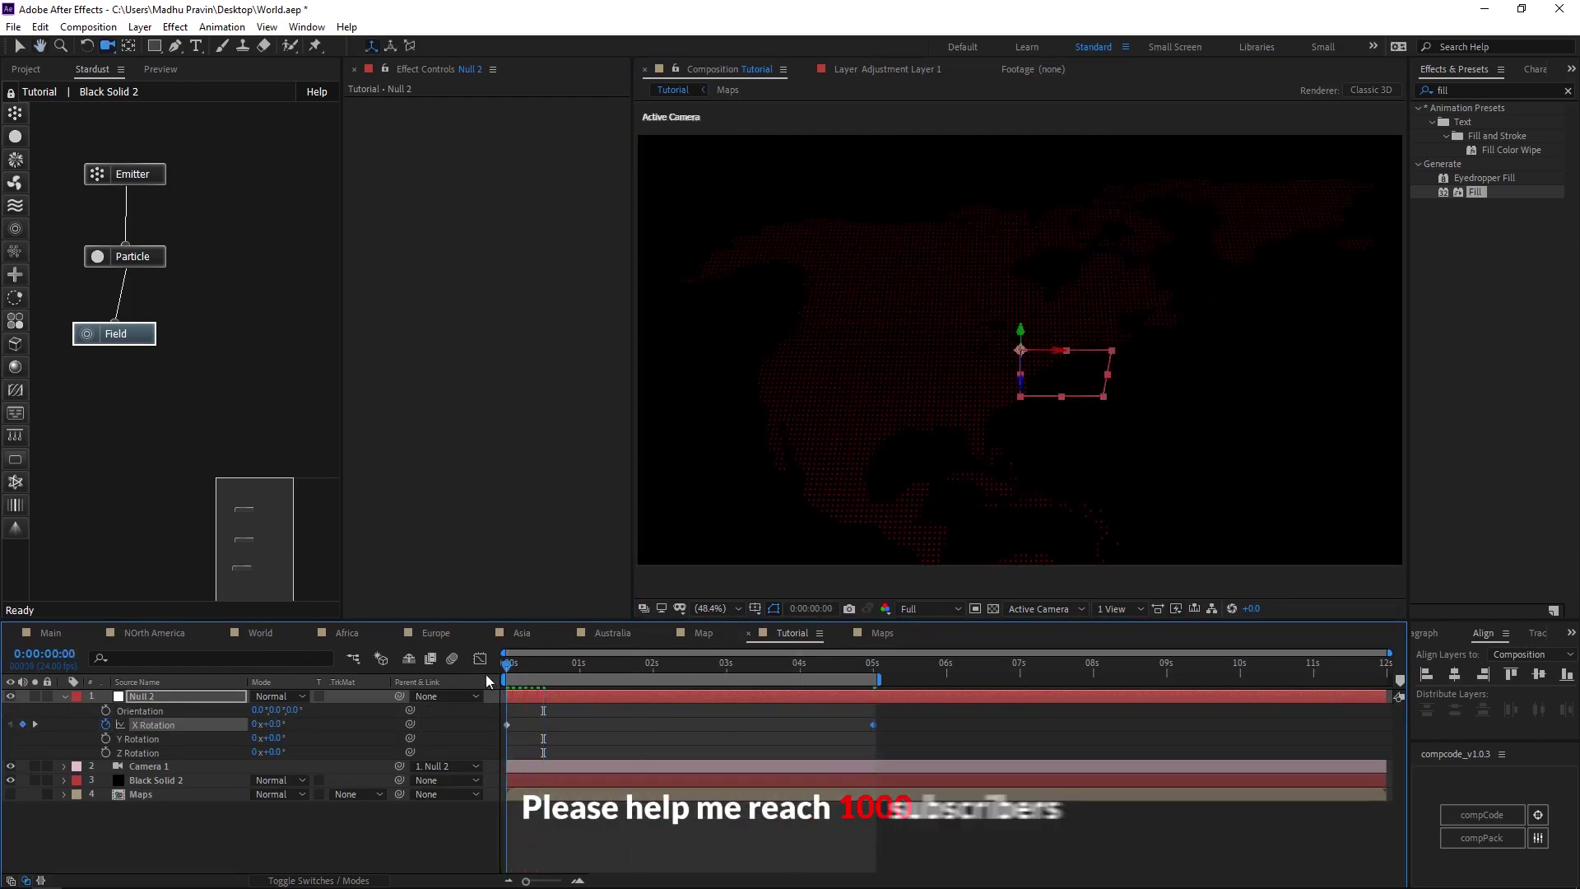
# Add a second Emitter with its own Particle node and make it a Grid emitter
pyautogui.click(15, 114)
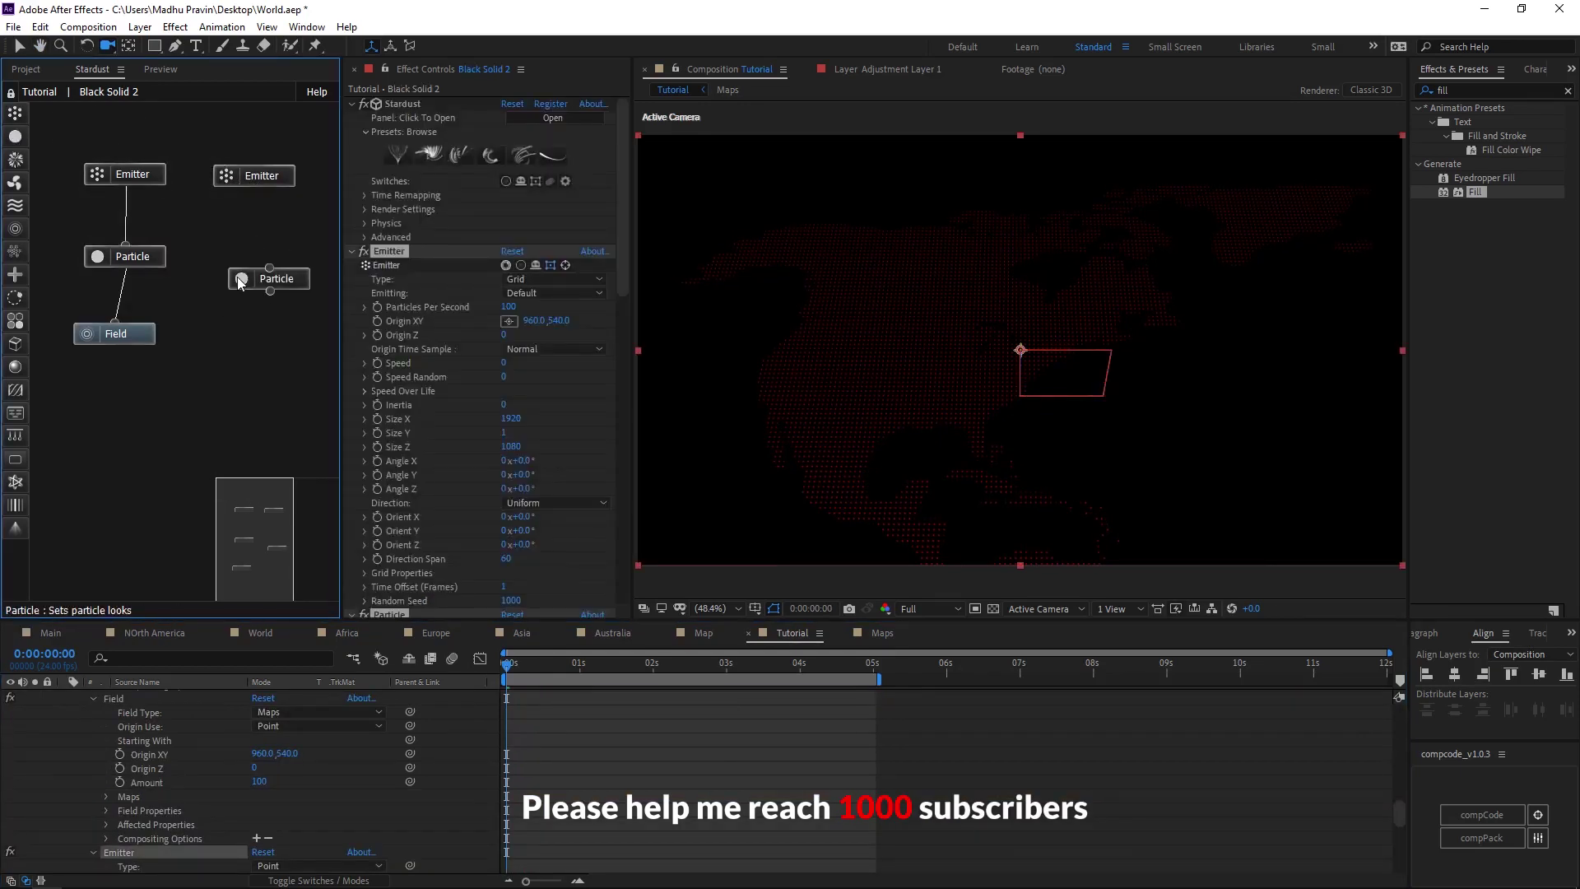
pyautogui.moveTo(241, 283); pyautogui.dragTo(253, 186)
pyautogui.click(555, 302)
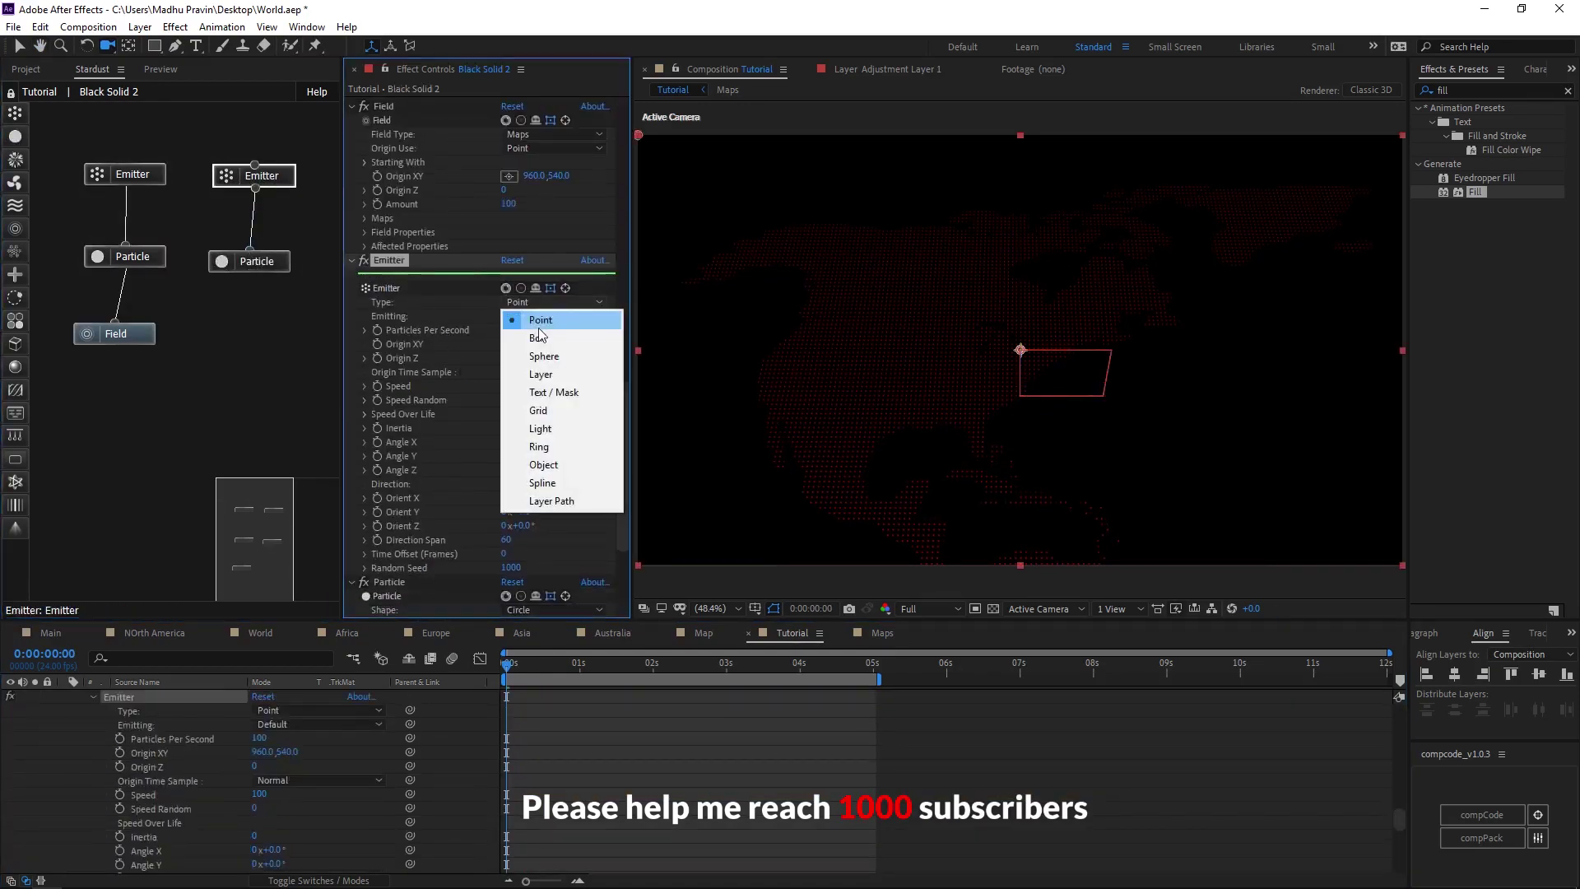
pyautogui.click(539, 413)
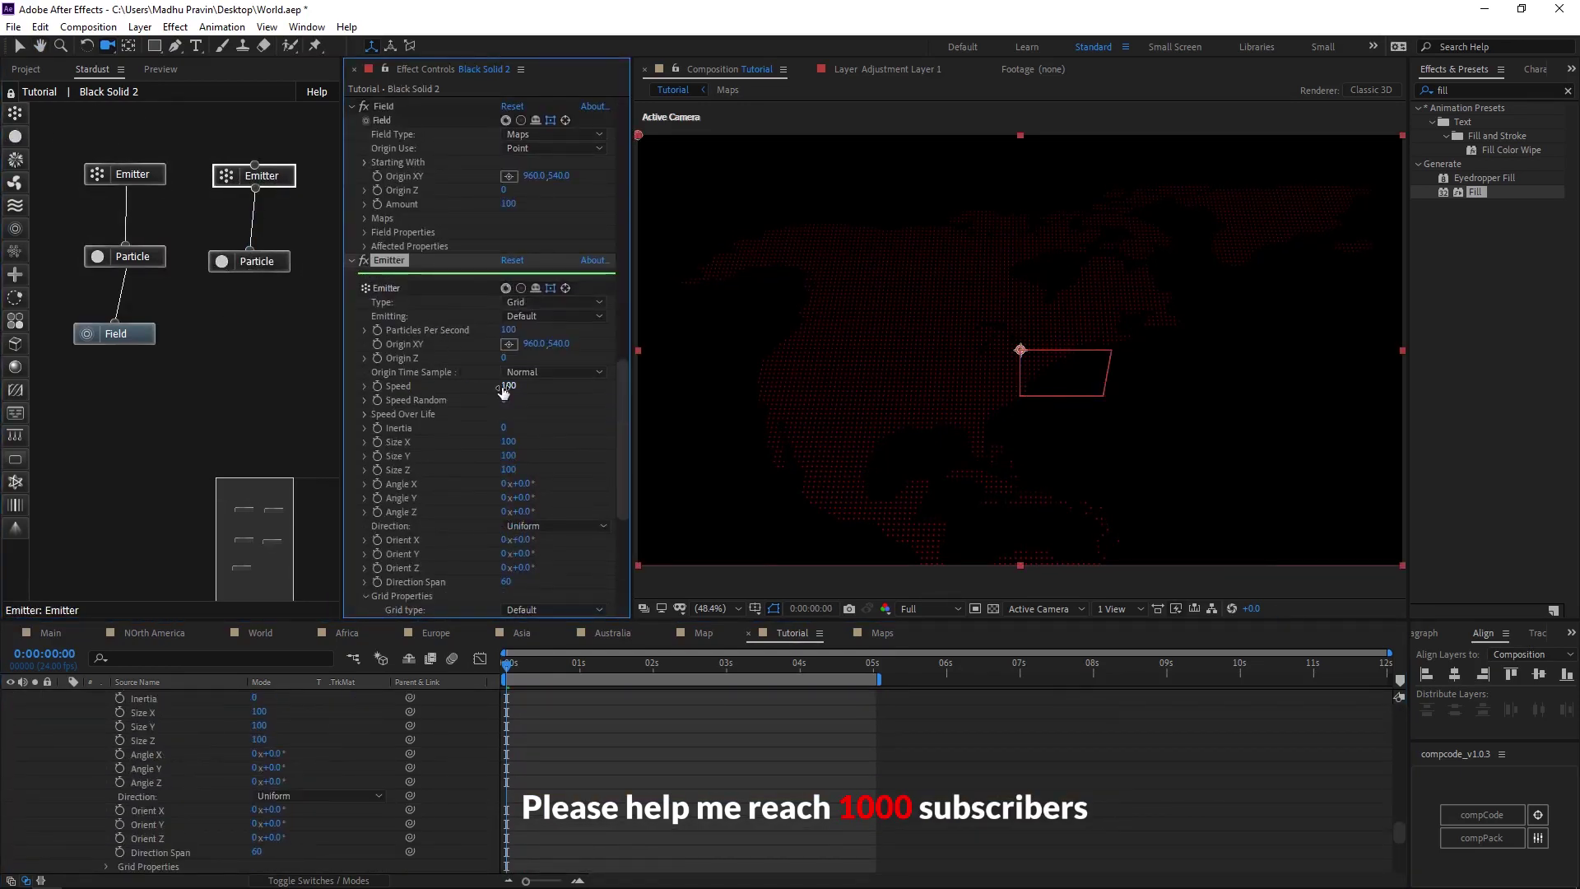
# Size the grid 1920 by 1 by 1 with Grid X 40 and particle size 1
pyautogui.click(509, 456)
pyautogui.write('1')
pyautogui.press('Tab')
pyautogui.write('1')
pyautogui.press('Return')
pyautogui.scroll(-2, 463, 561)
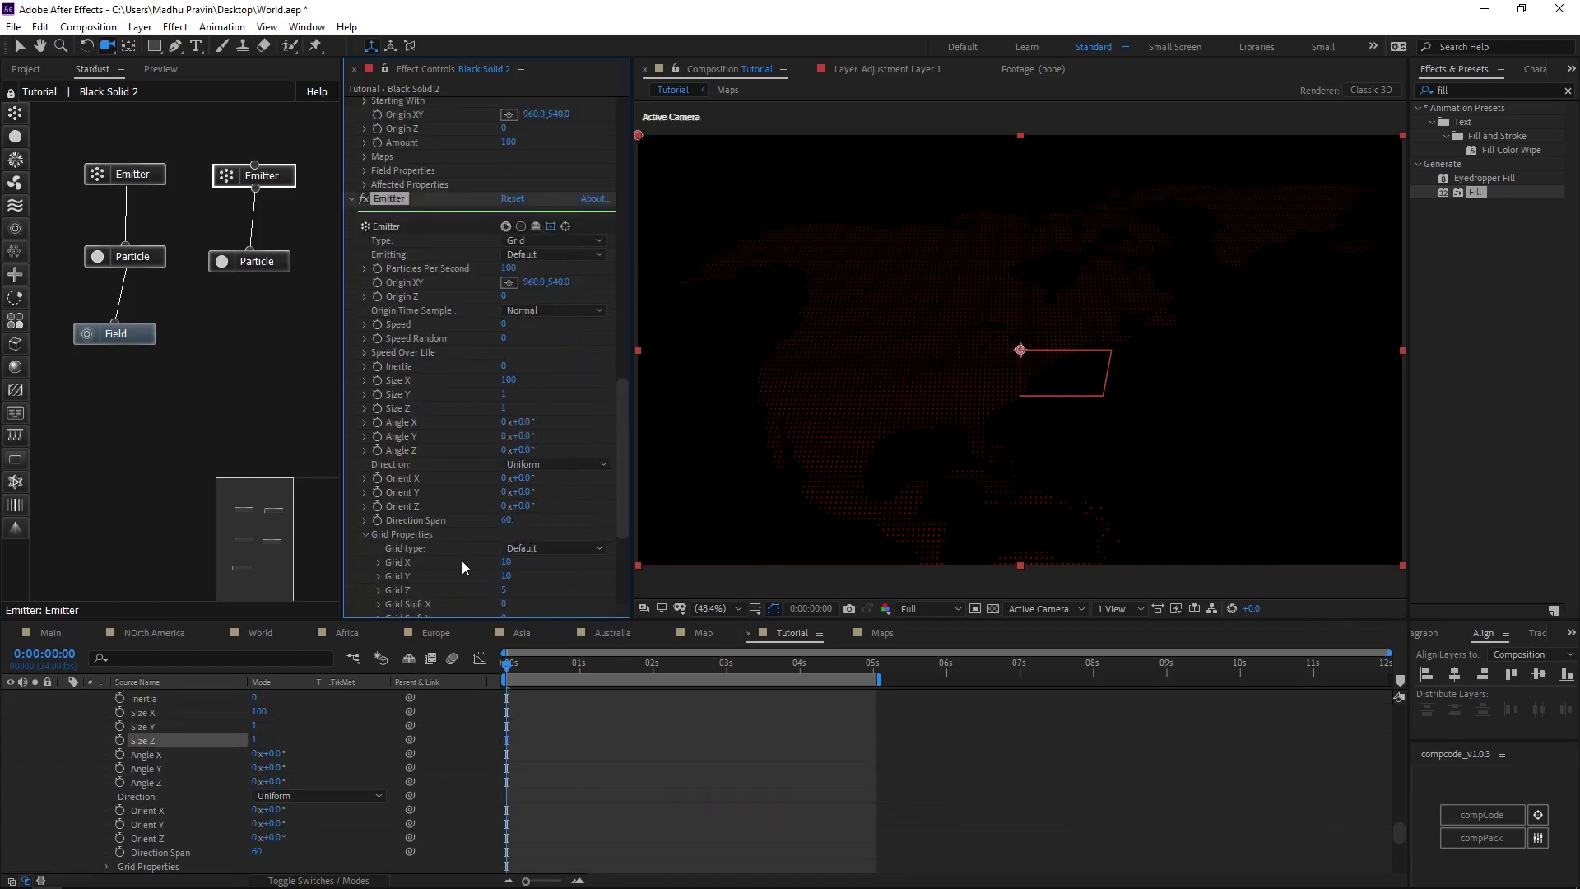
pyautogui.scroll(-2, 461, 560)
pyautogui.click(506, 508)
pyautogui.write('1920')
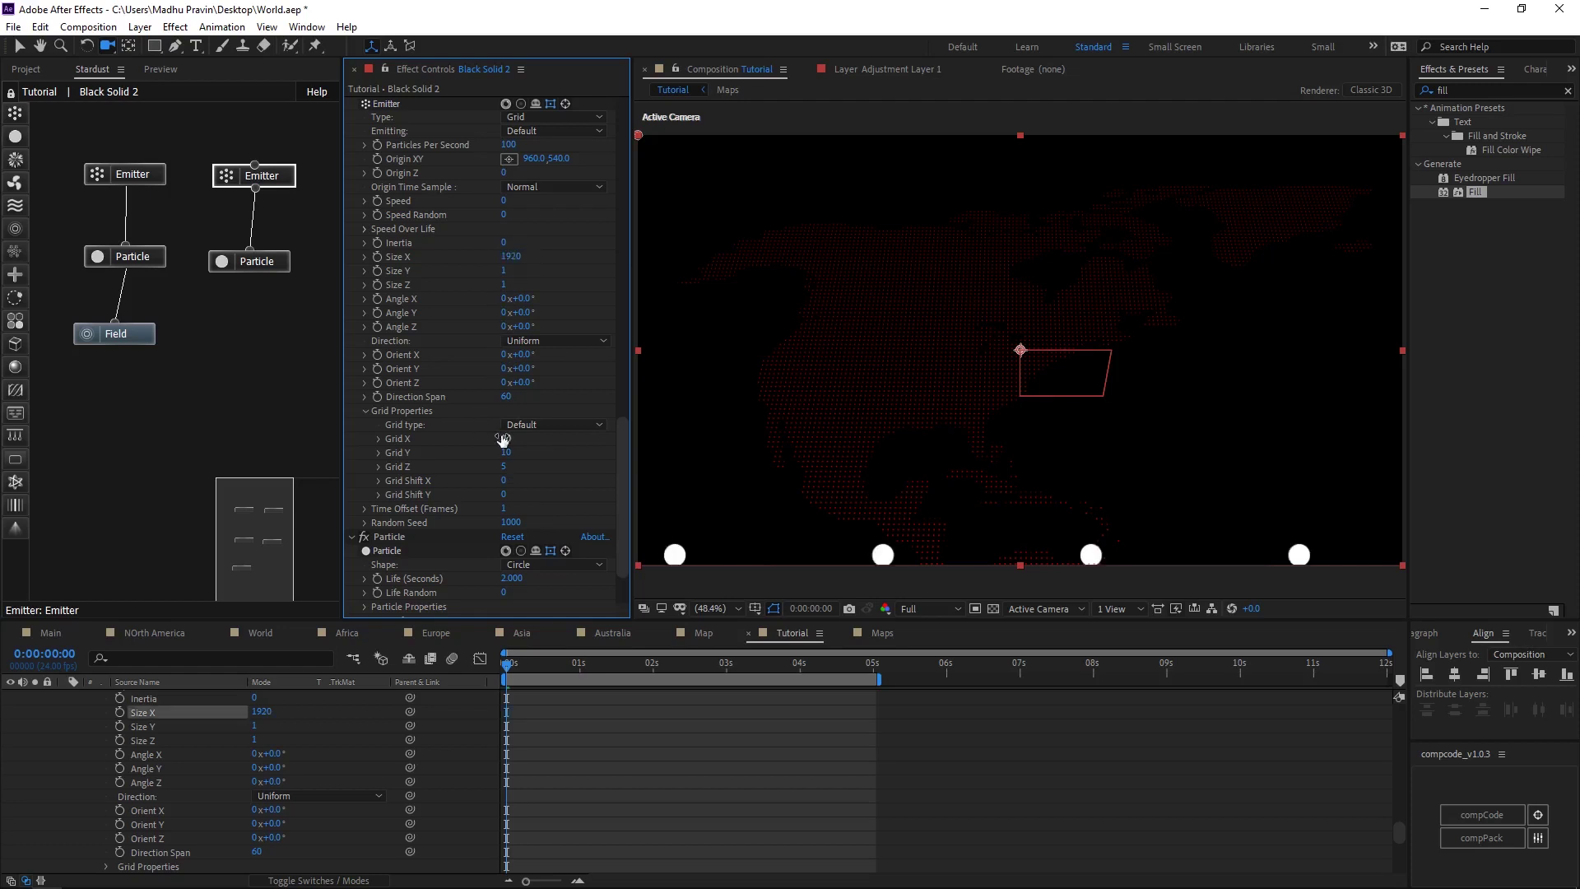
pyautogui.moveTo(506, 441); pyautogui.dragTo(506, 441)
pyautogui.scroll(-3, 499, 451)
pyautogui.write('0')
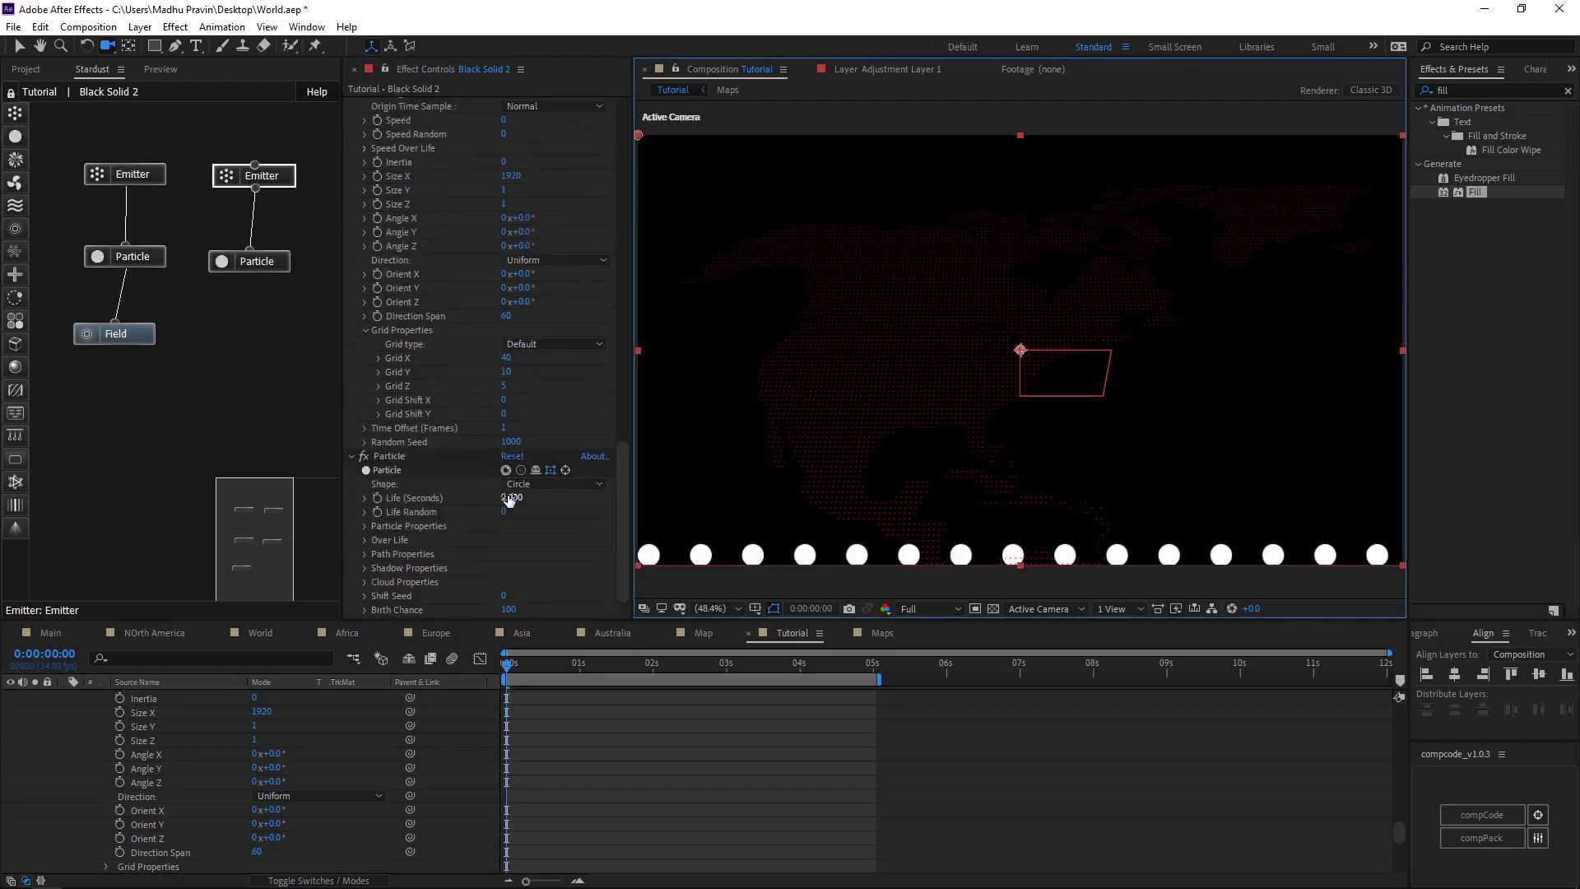
pyautogui.write('1')
pyautogui.press('Return')
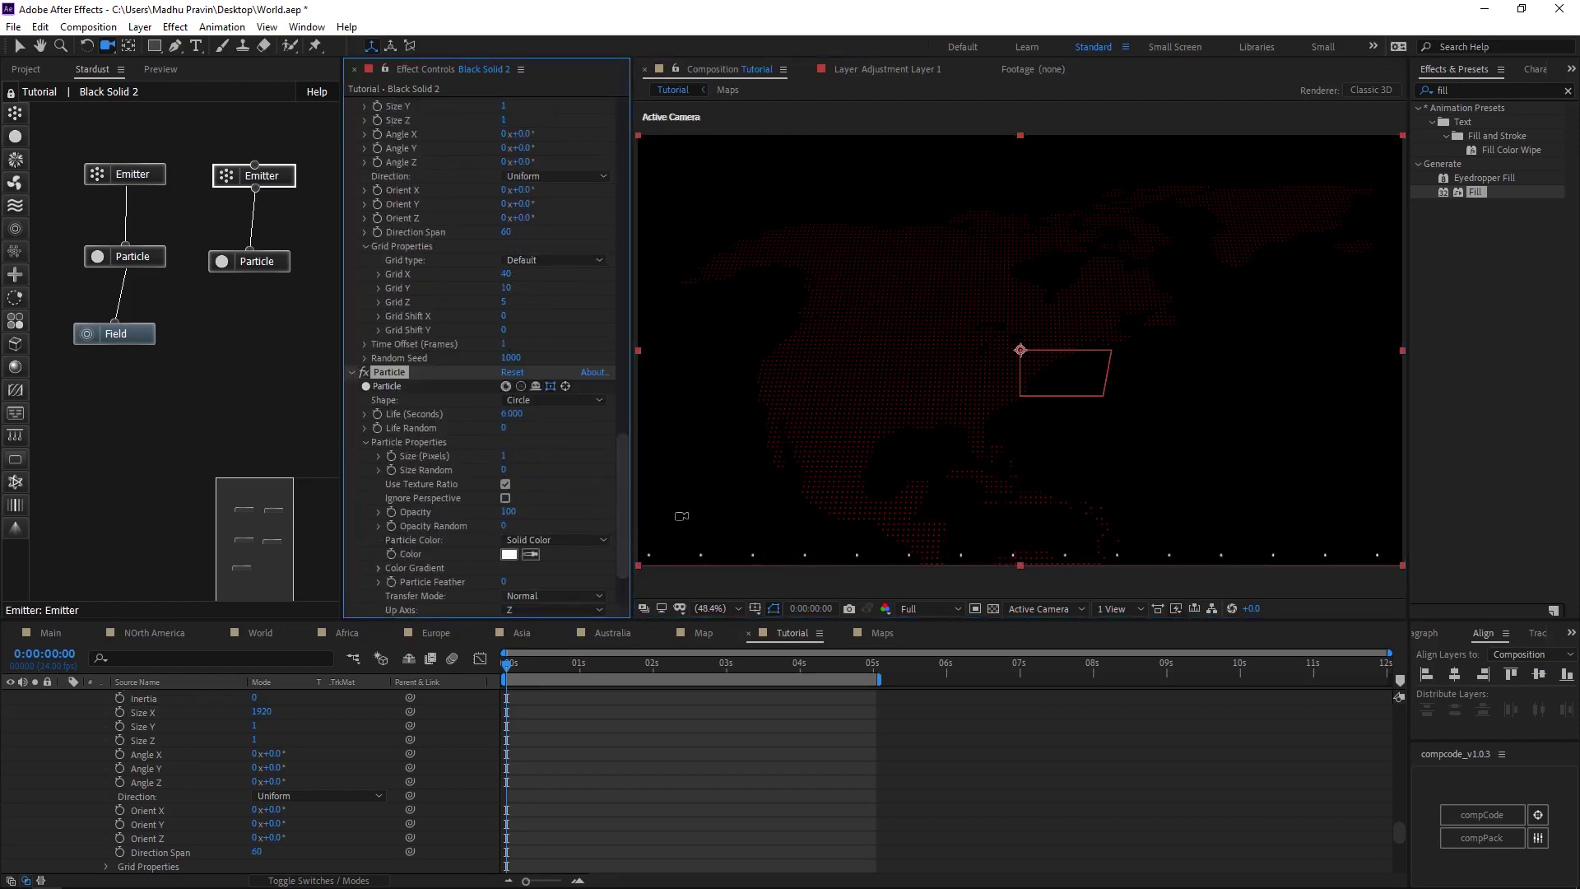
pyautogui.moveTo(16, 296); pyautogui.dragTo(247, 343)
pyautogui.scroll(-5, 623, 530)
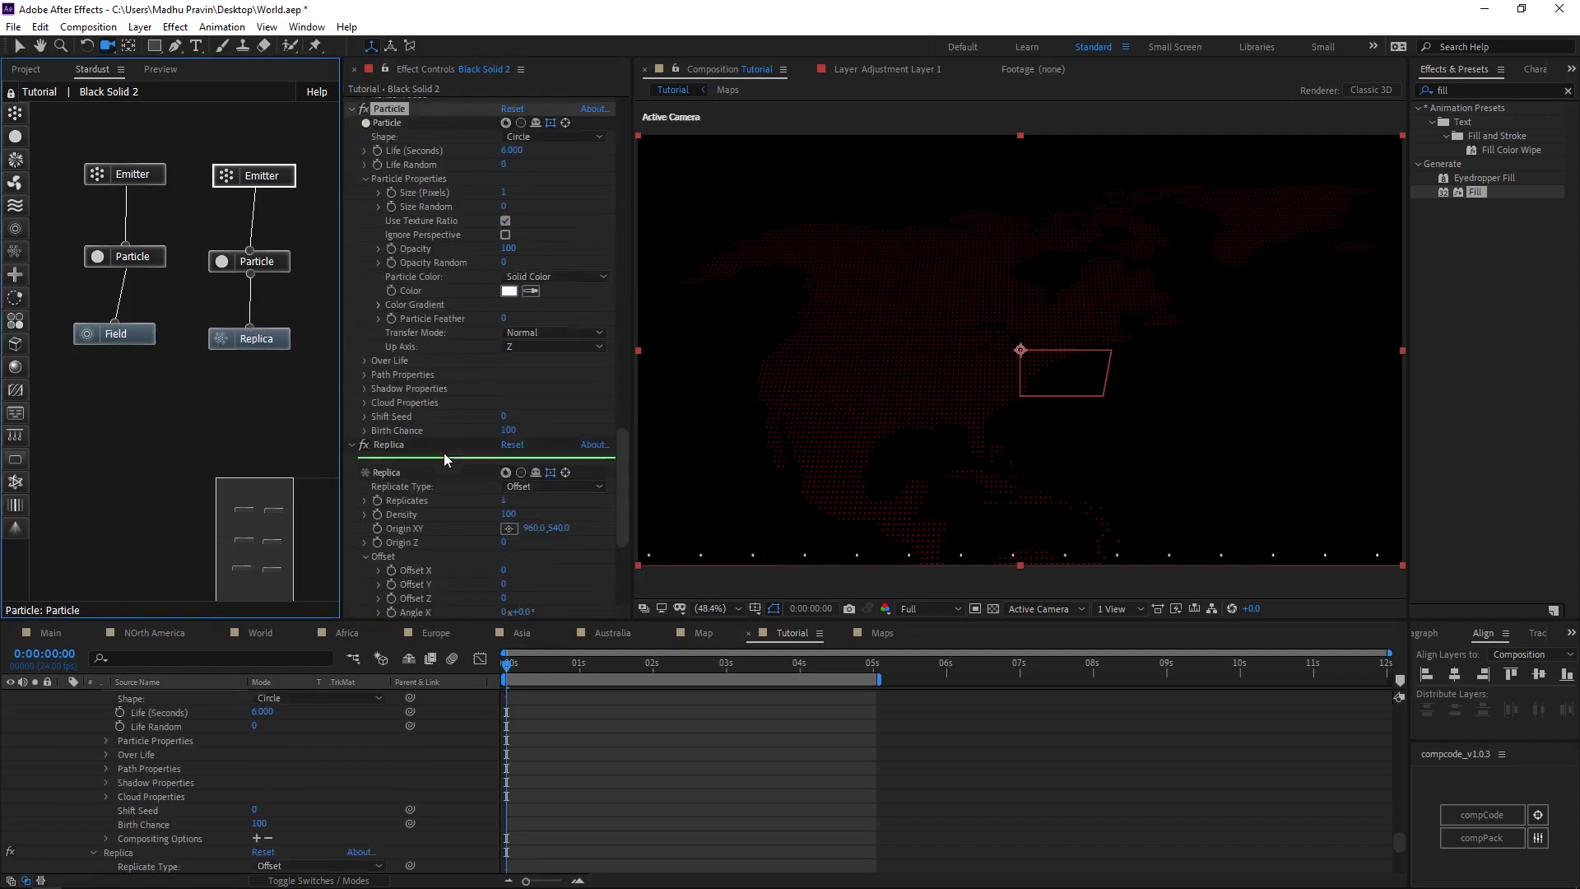
pyautogui.write('20')
# Add a Replica module with 20 replicates spread apart along Offset Z
pyautogui.press('Return')
pyautogui.scroll(-1, 506, 539)
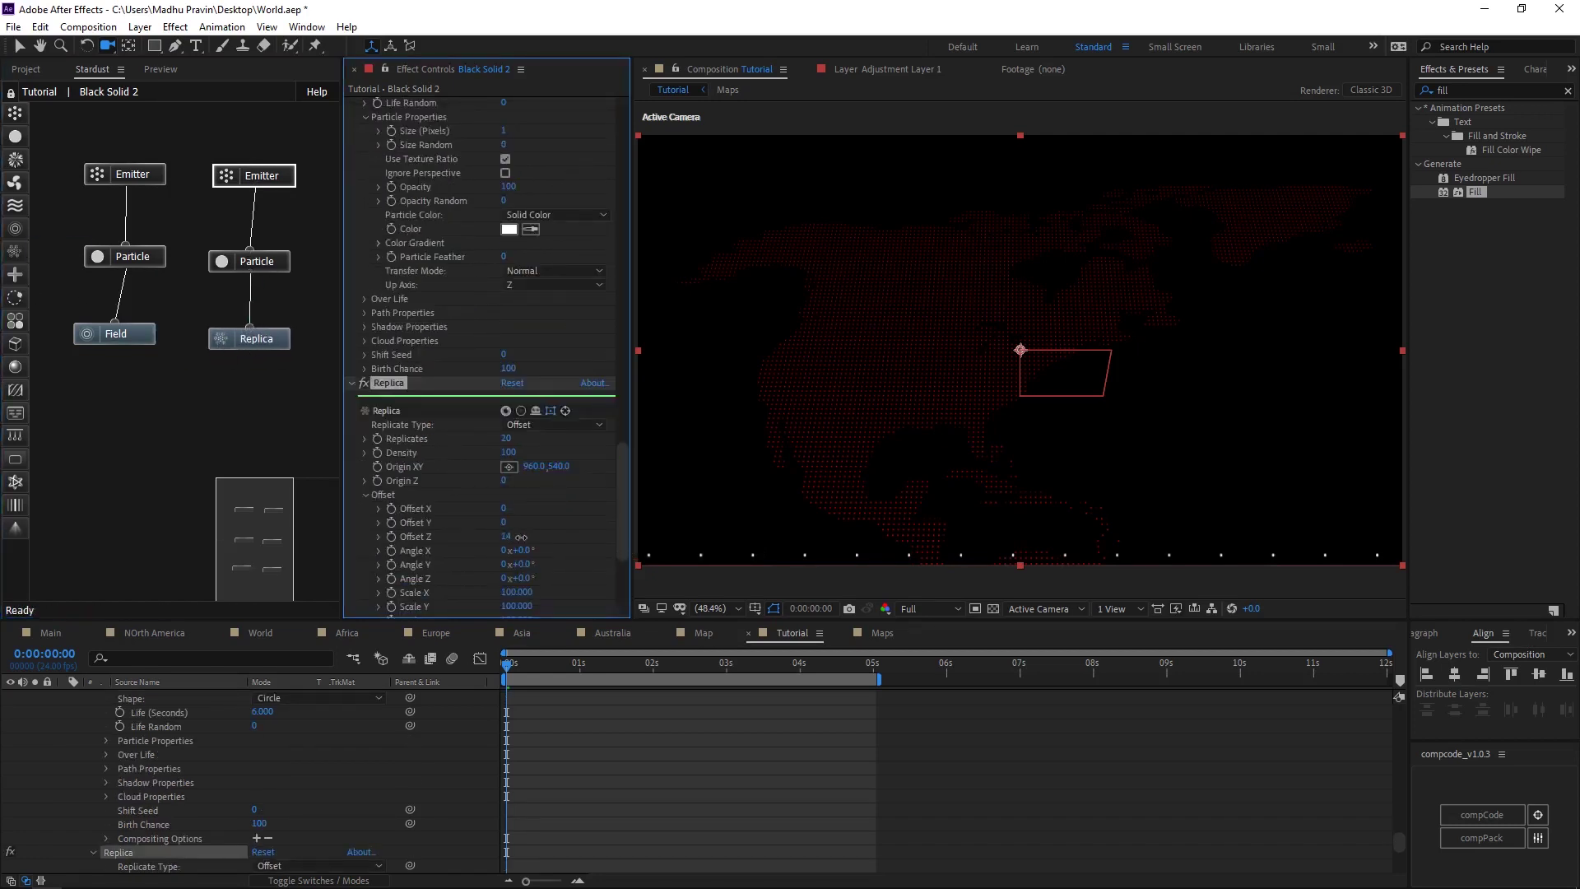
pyautogui.moveTo(523, 537); pyautogui.dragTo(528, 537)
# Raise the grid emitter's Origin XY, checking it in a 2-view layout
pyautogui.click(262, 175)
pyautogui.moveTo(550, 187); pyautogui.dragTo(404, 203)
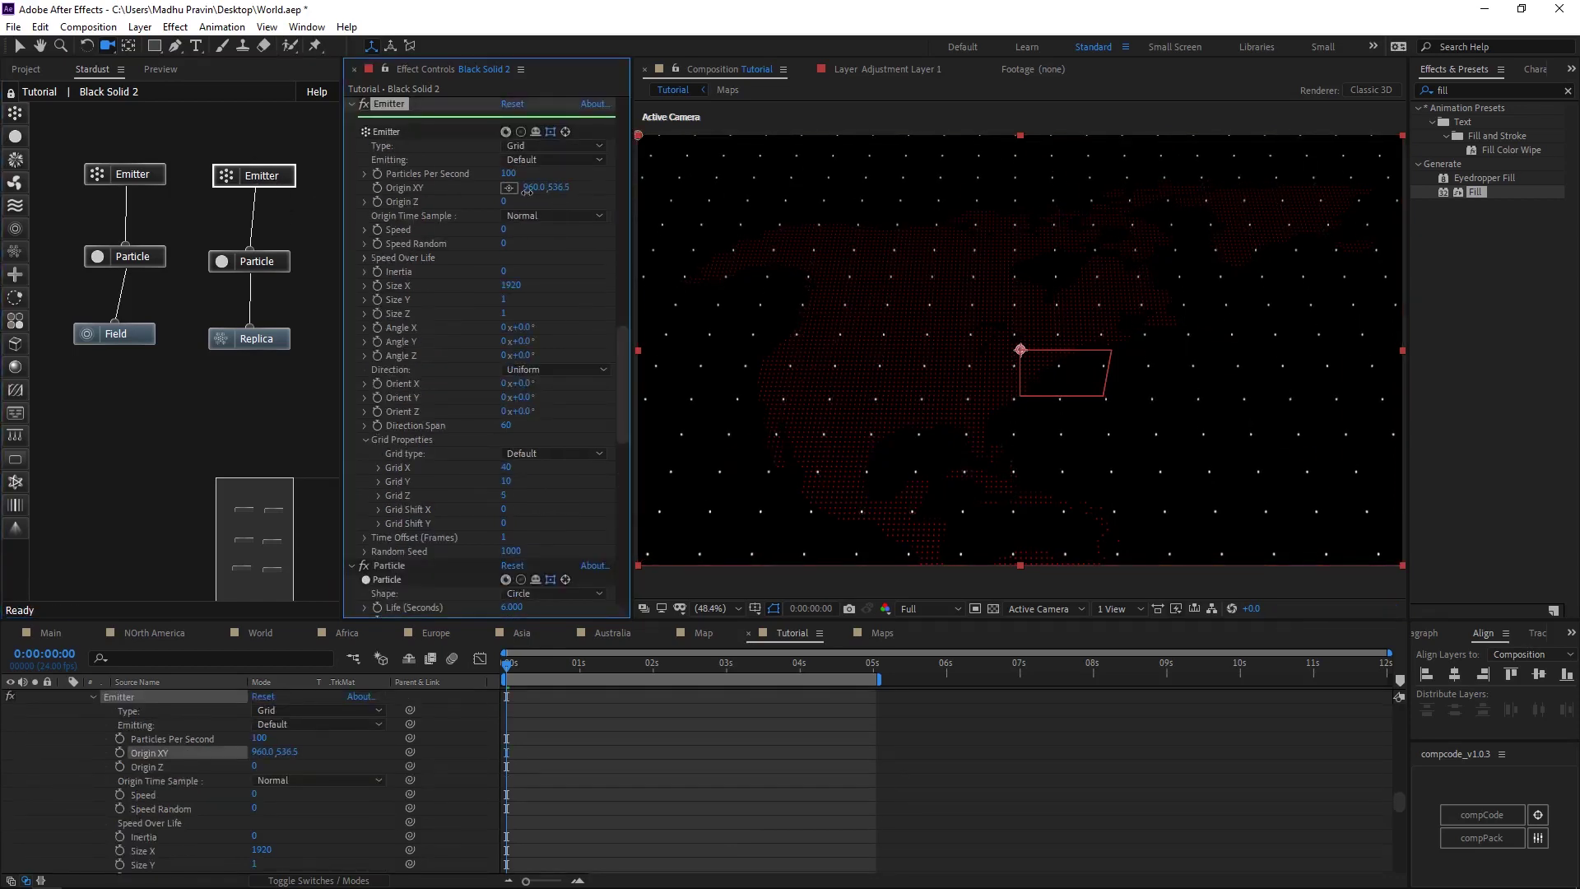
pyautogui.click(1119, 604)
pyautogui.click(1049, 648)
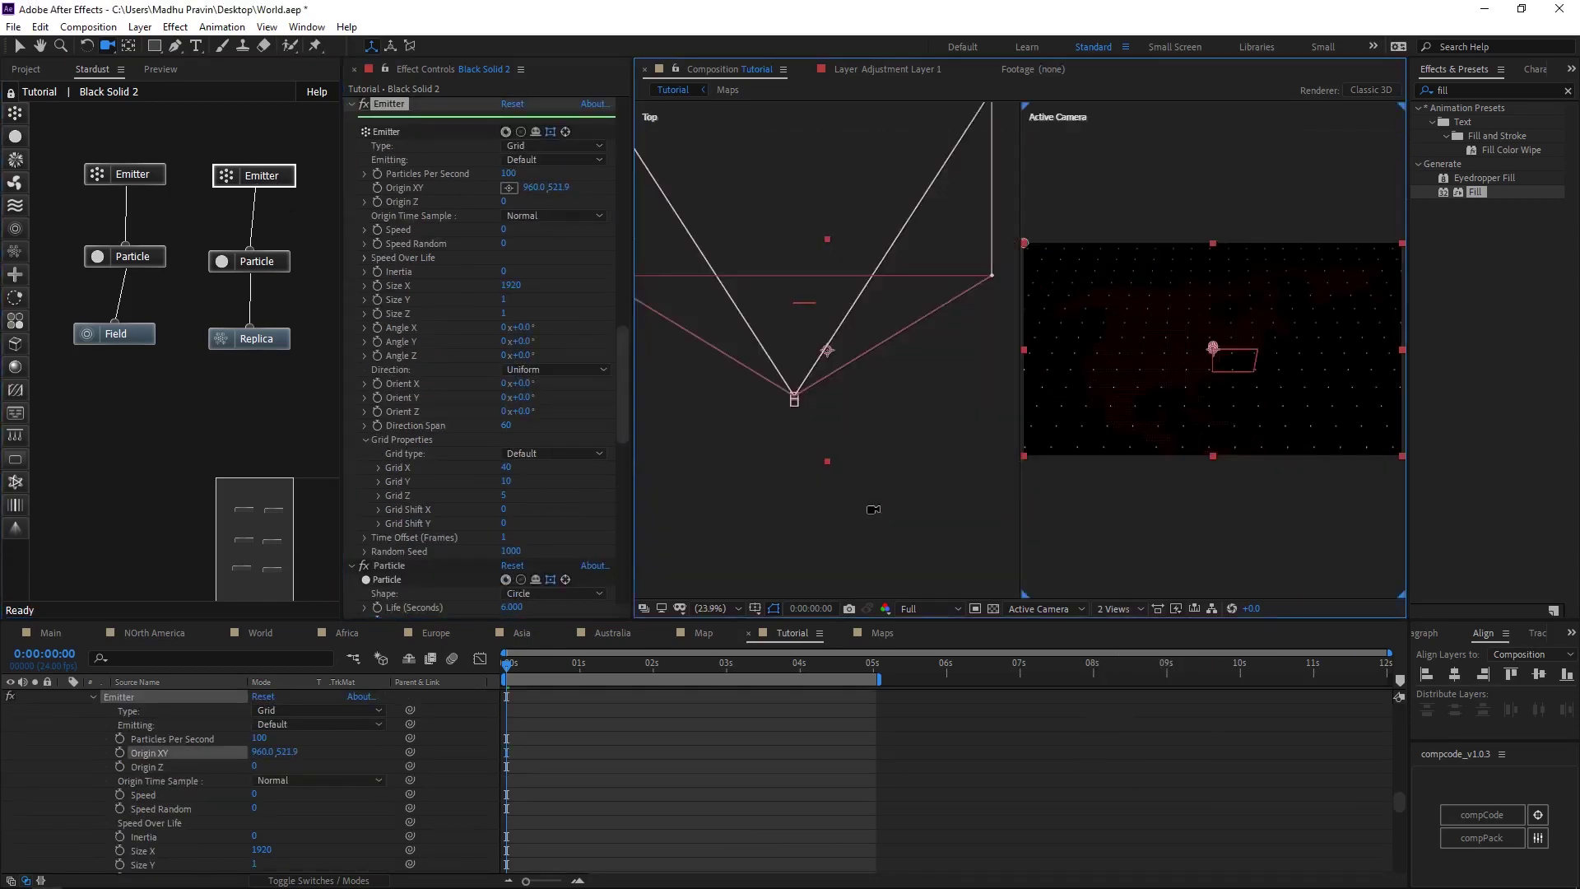
pyautogui.scroll(2, 827, 348)
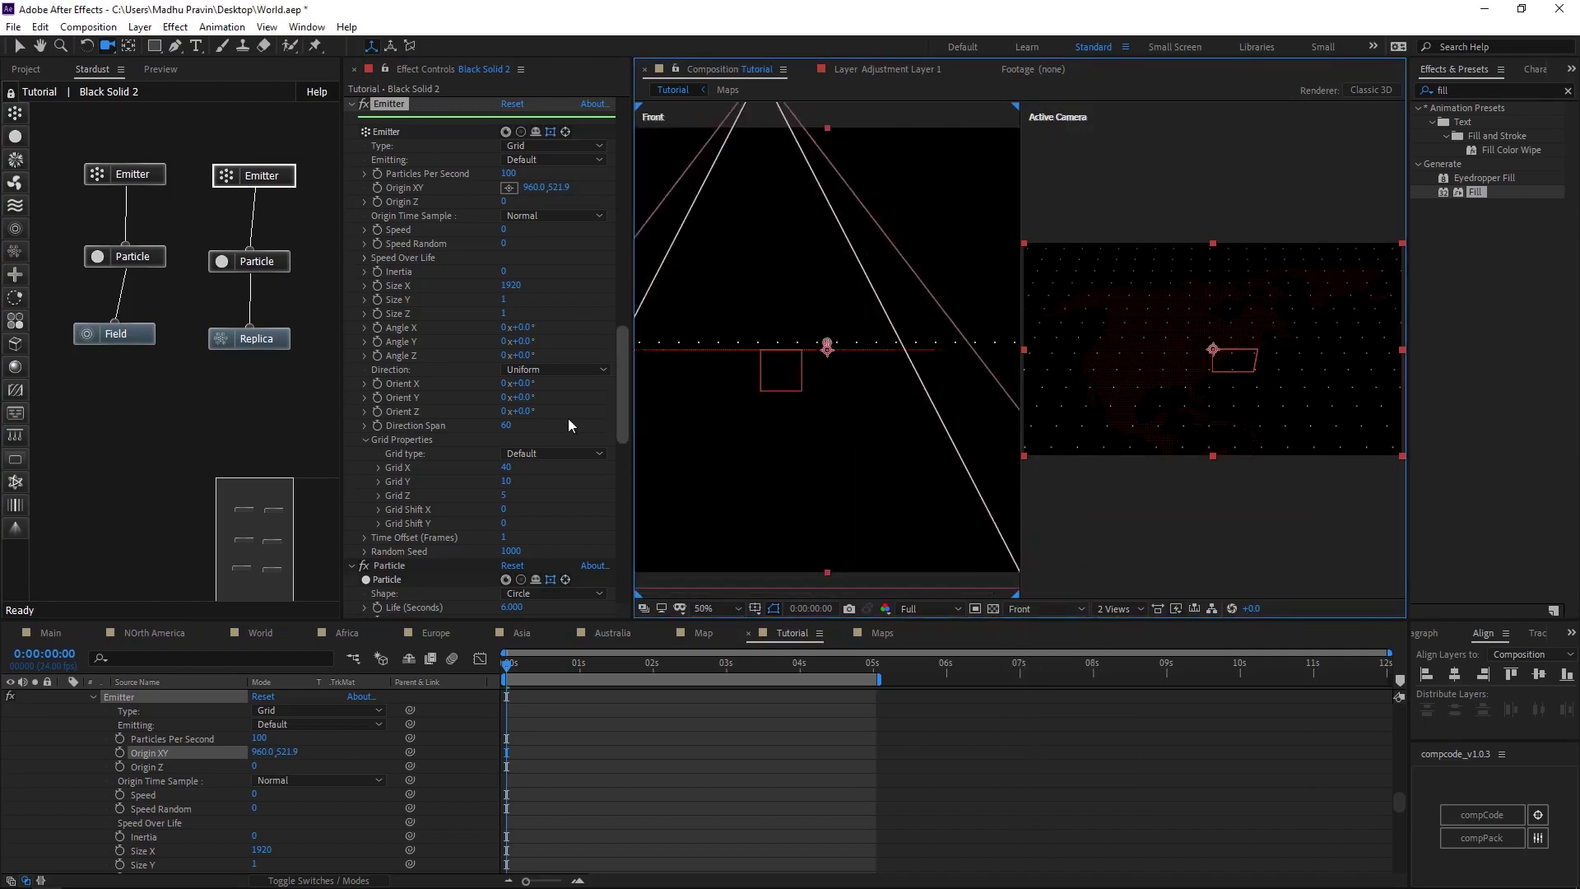
pyautogui.moveTo(551, 187); pyautogui.dragTo(451, 210)
pyautogui.click(1119, 607)
# Enable Replica Add Faces with a thinner face size so the dots join into lines
pyautogui.click(1128, 642)
pyautogui.click(256, 339)
pyautogui.scroll(-3, 377, 546)
pyautogui.scroll(-2, 438, 540)
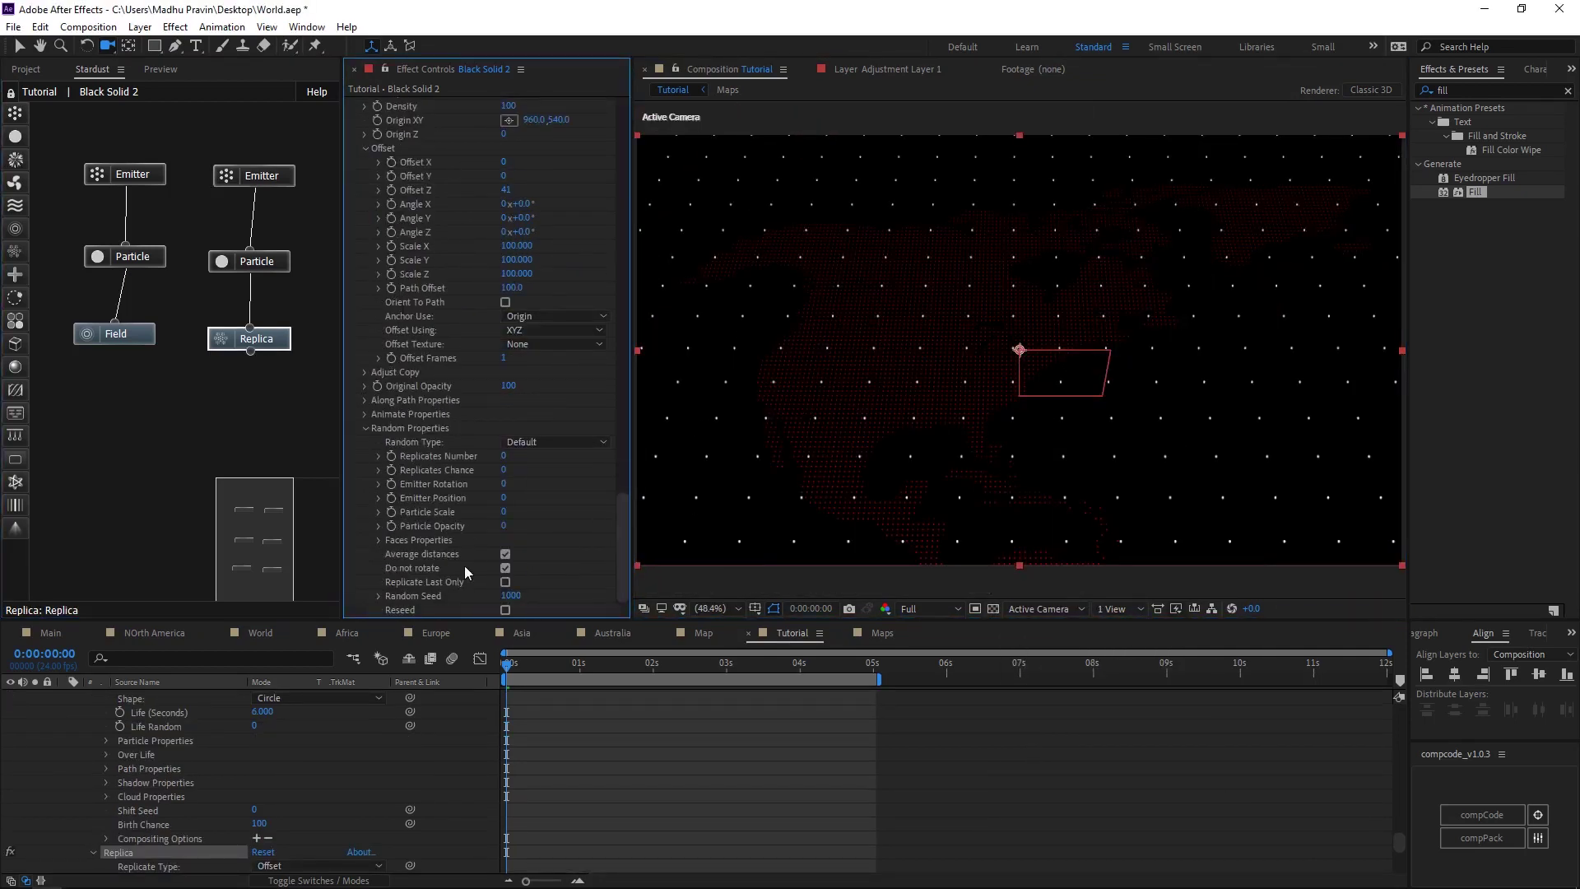
pyautogui.click(505, 553)
pyautogui.click(511, 595)
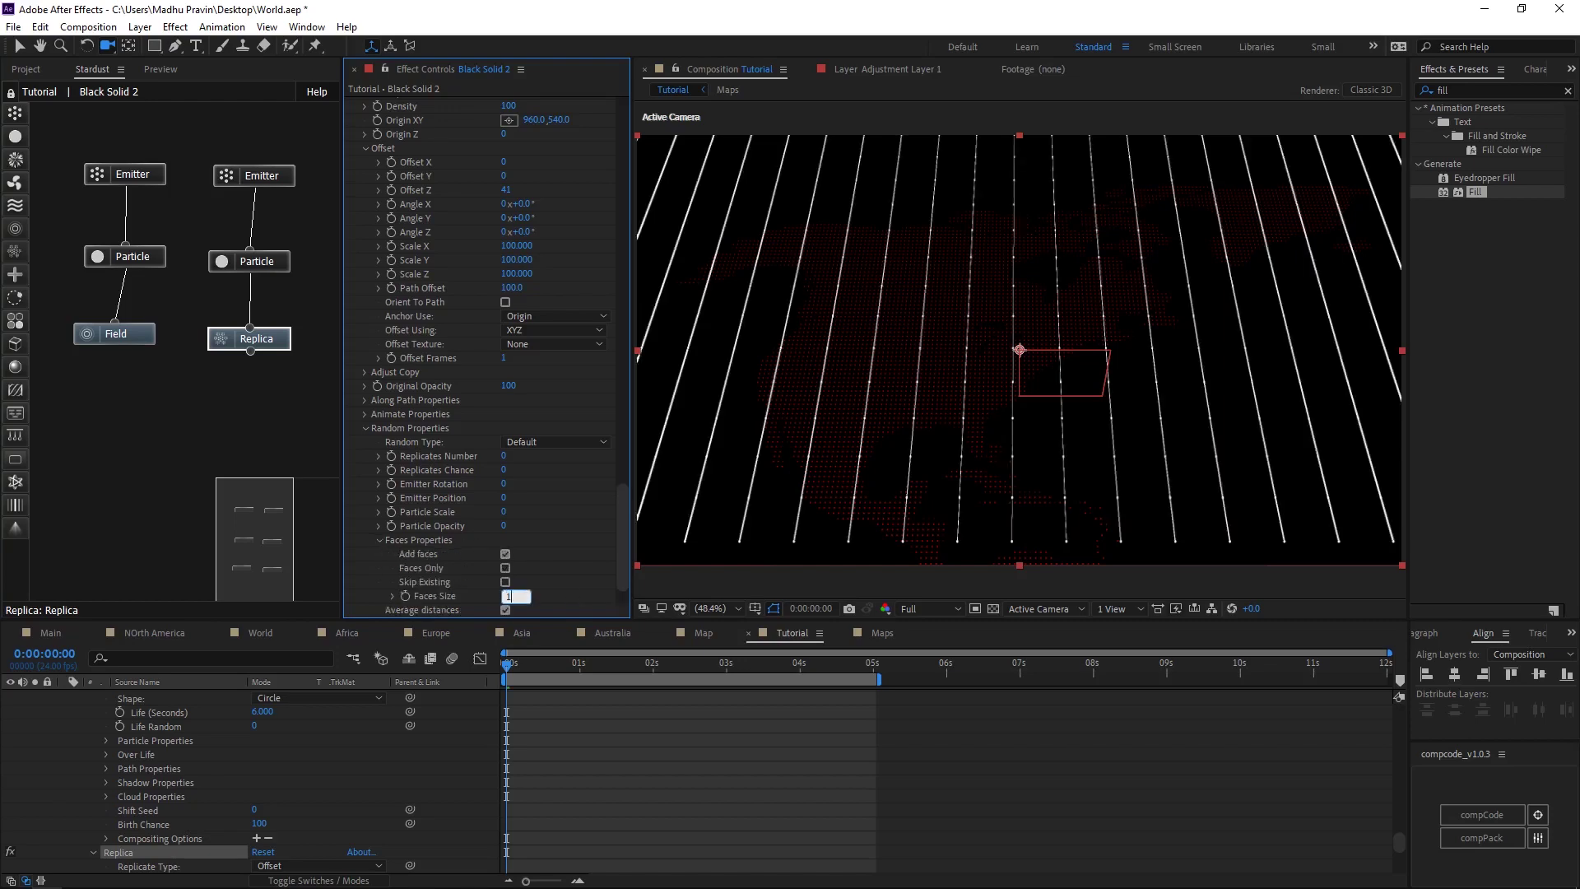
pyautogui.press('Return')
pyautogui.scroll(3, 484, 298)
pyautogui.scroll(5, 524, 211)
pyautogui.scroll(5, 512, 241)
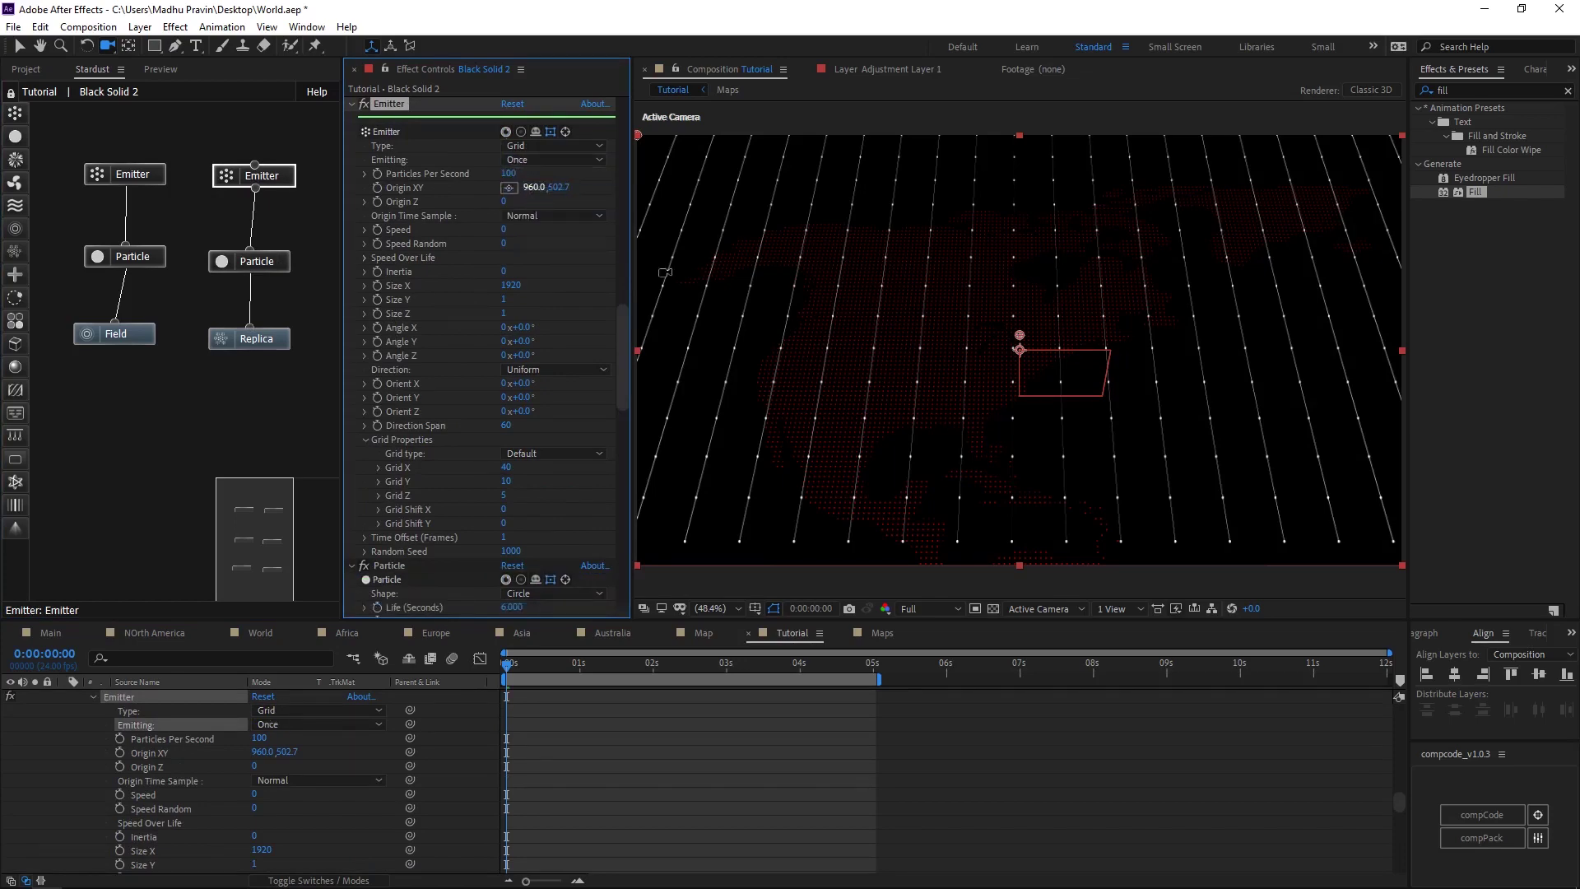
# Set the grid emitter to emit once and shift its Origin Z negative in depth
pyautogui.click(158, 178)
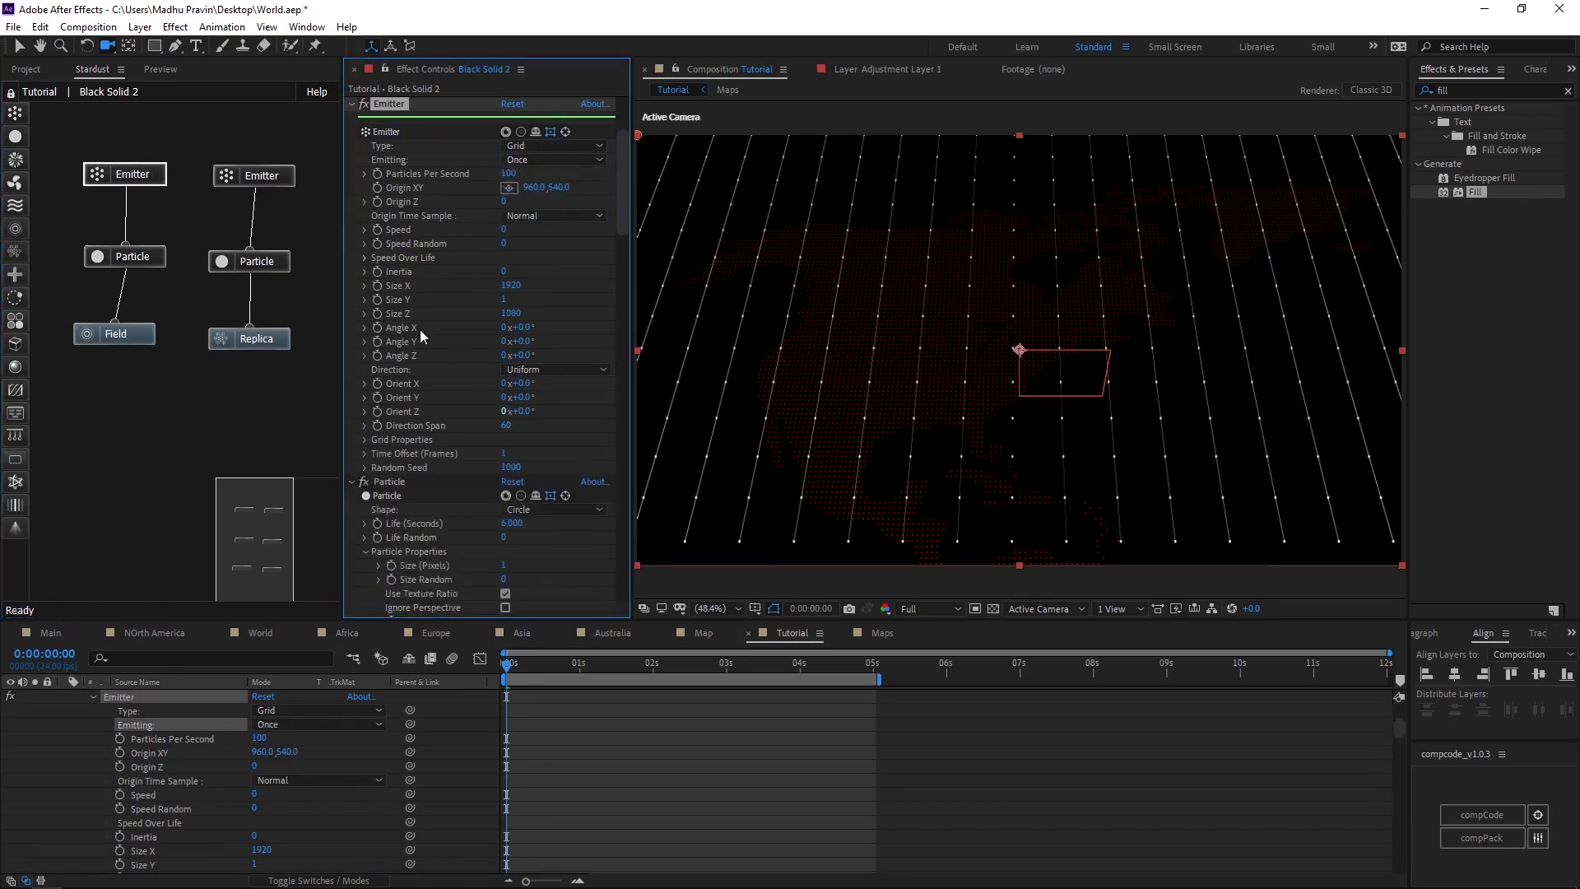
pyautogui.click(254, 176)
pyautogui.moveTo(506, 530); pyautogui.dragTo(488, 533)
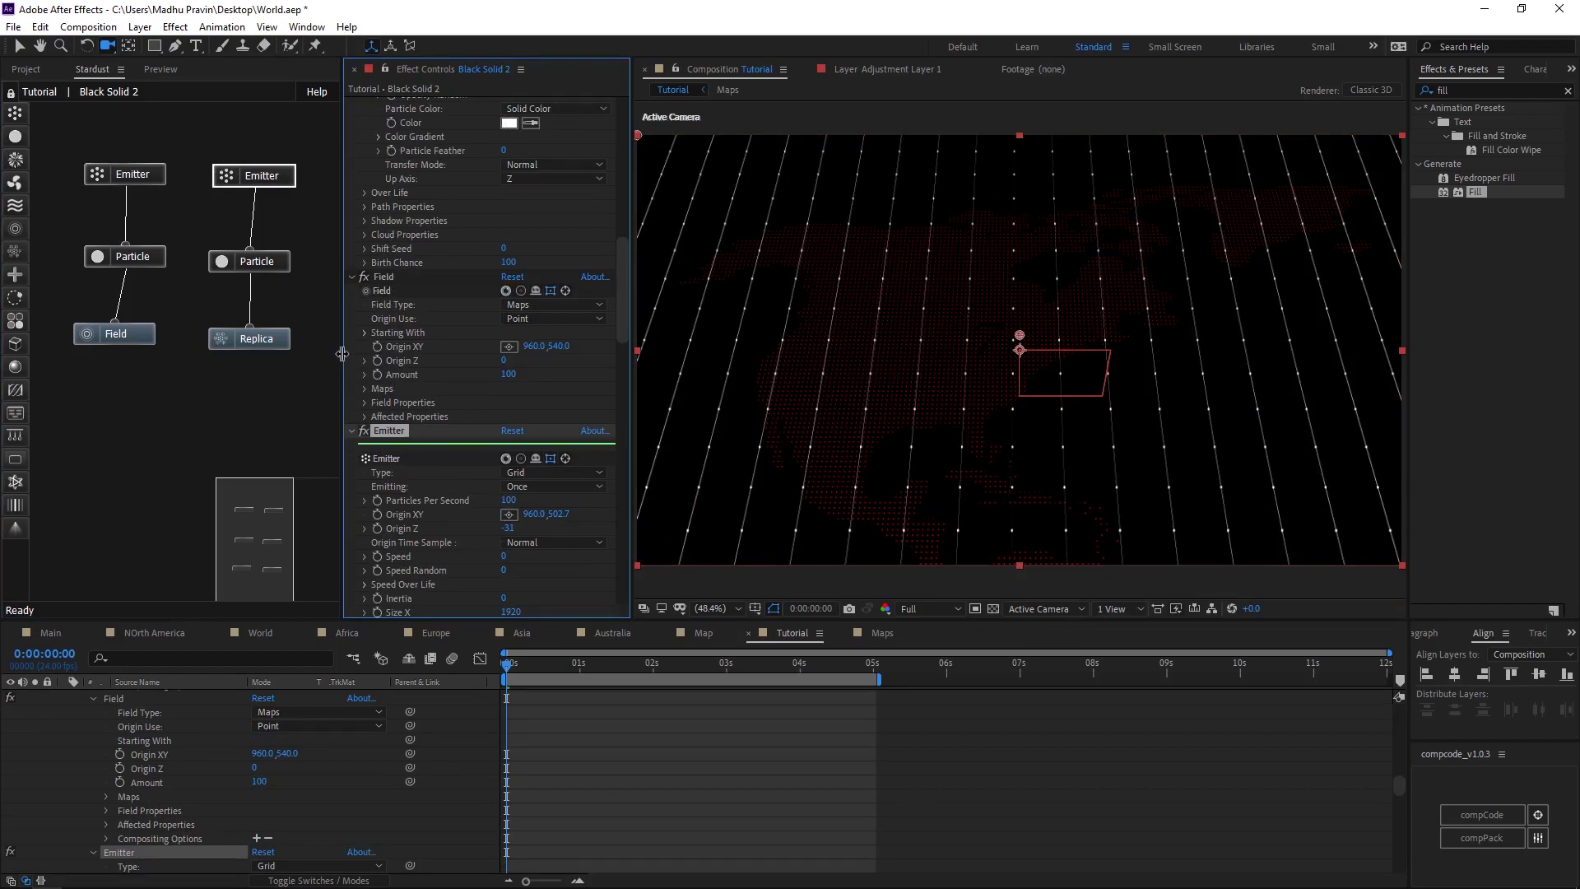
pyautogui.moveTo(254, 531); pyautogui.dragTo(263, 530)
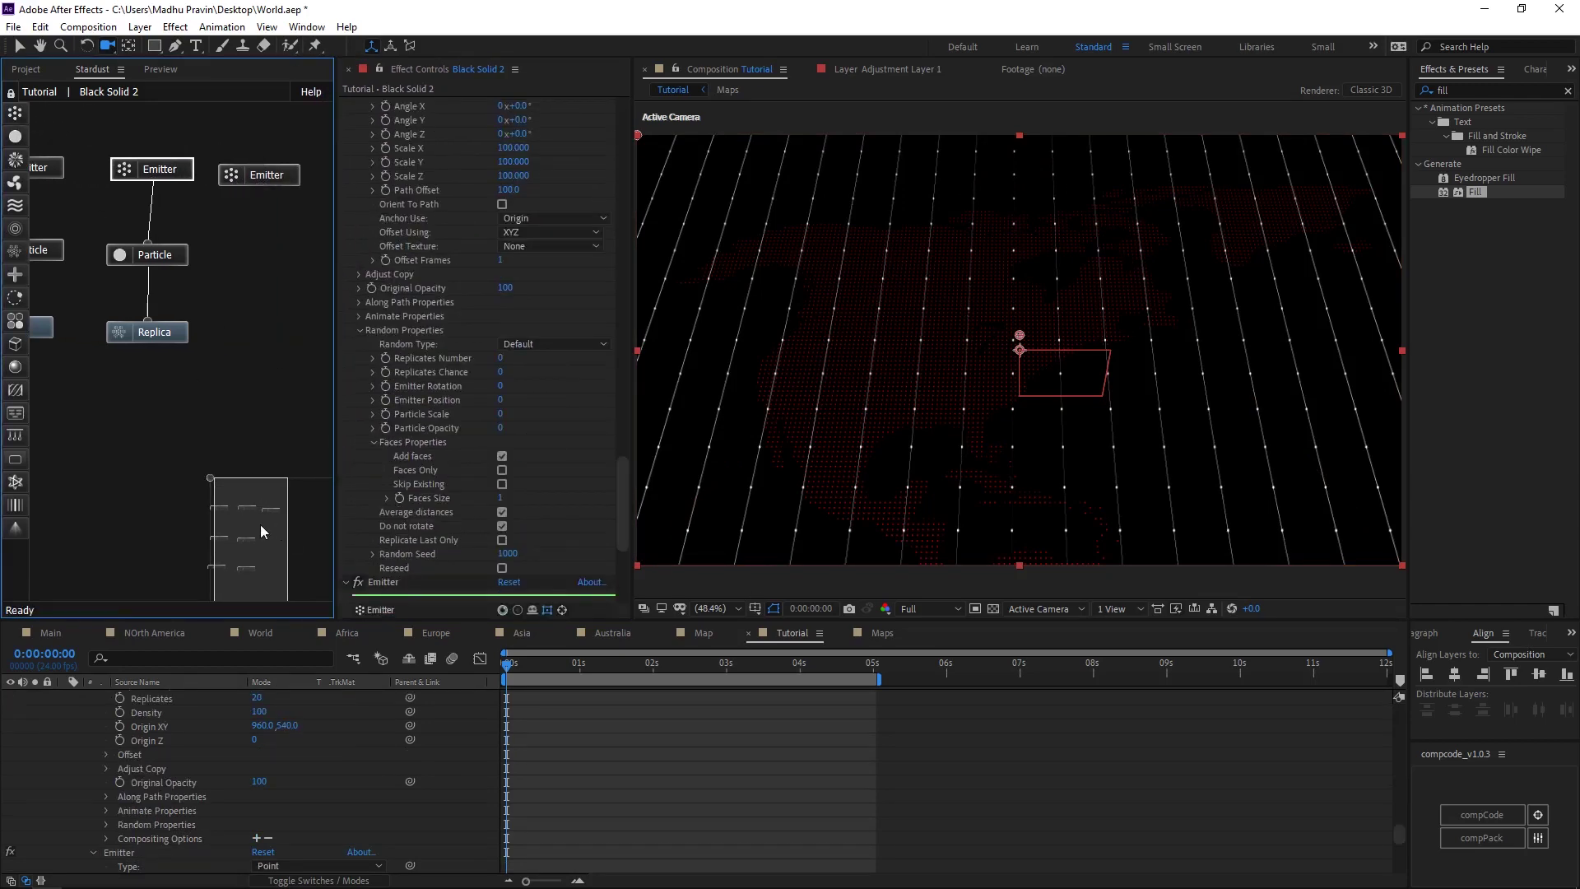
# Add a sphere emitter with a particle node whose particles live 6 seconds
pyautogui.click(226, 173)
pyautogui.click(15, 136)
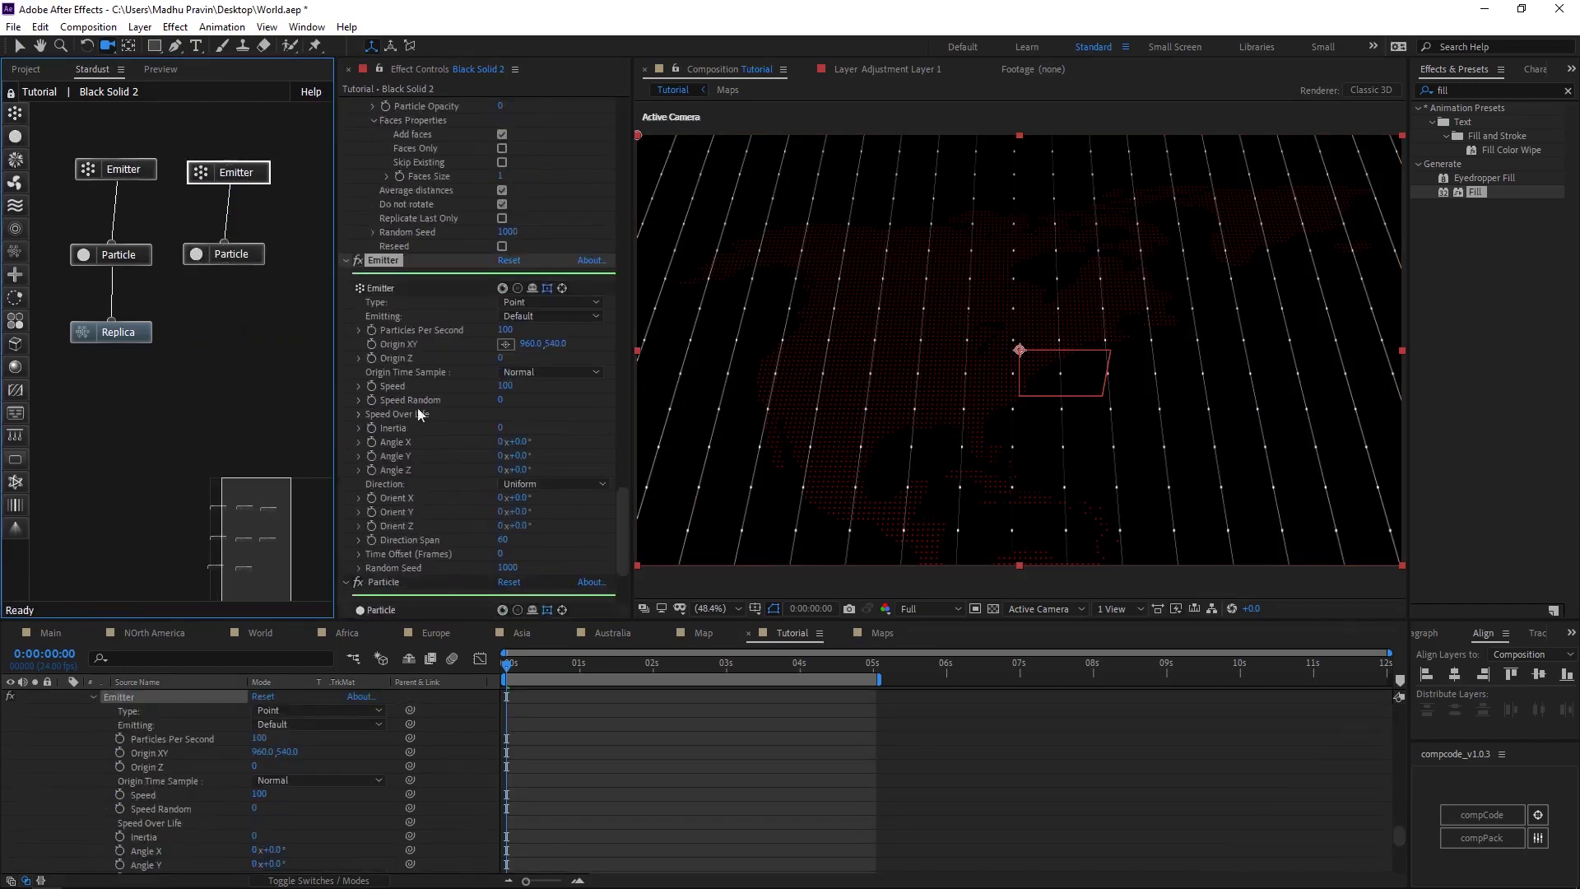
pyautogui.click(519, 305)
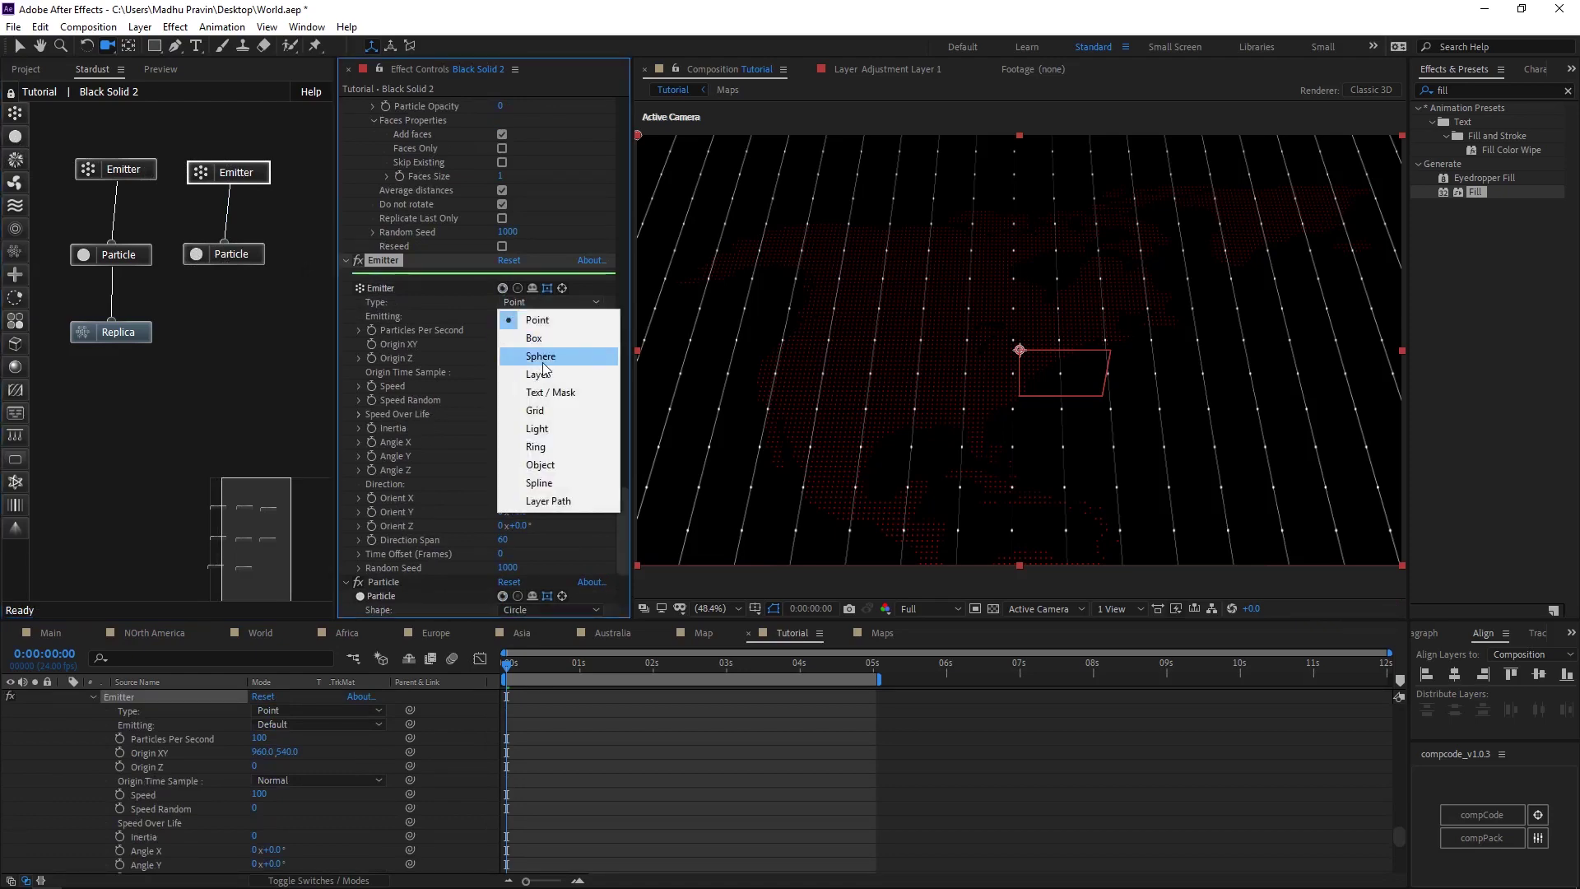
pyautogui.click(540, 366)
pyautogui.scroll(-3, 467, 533)
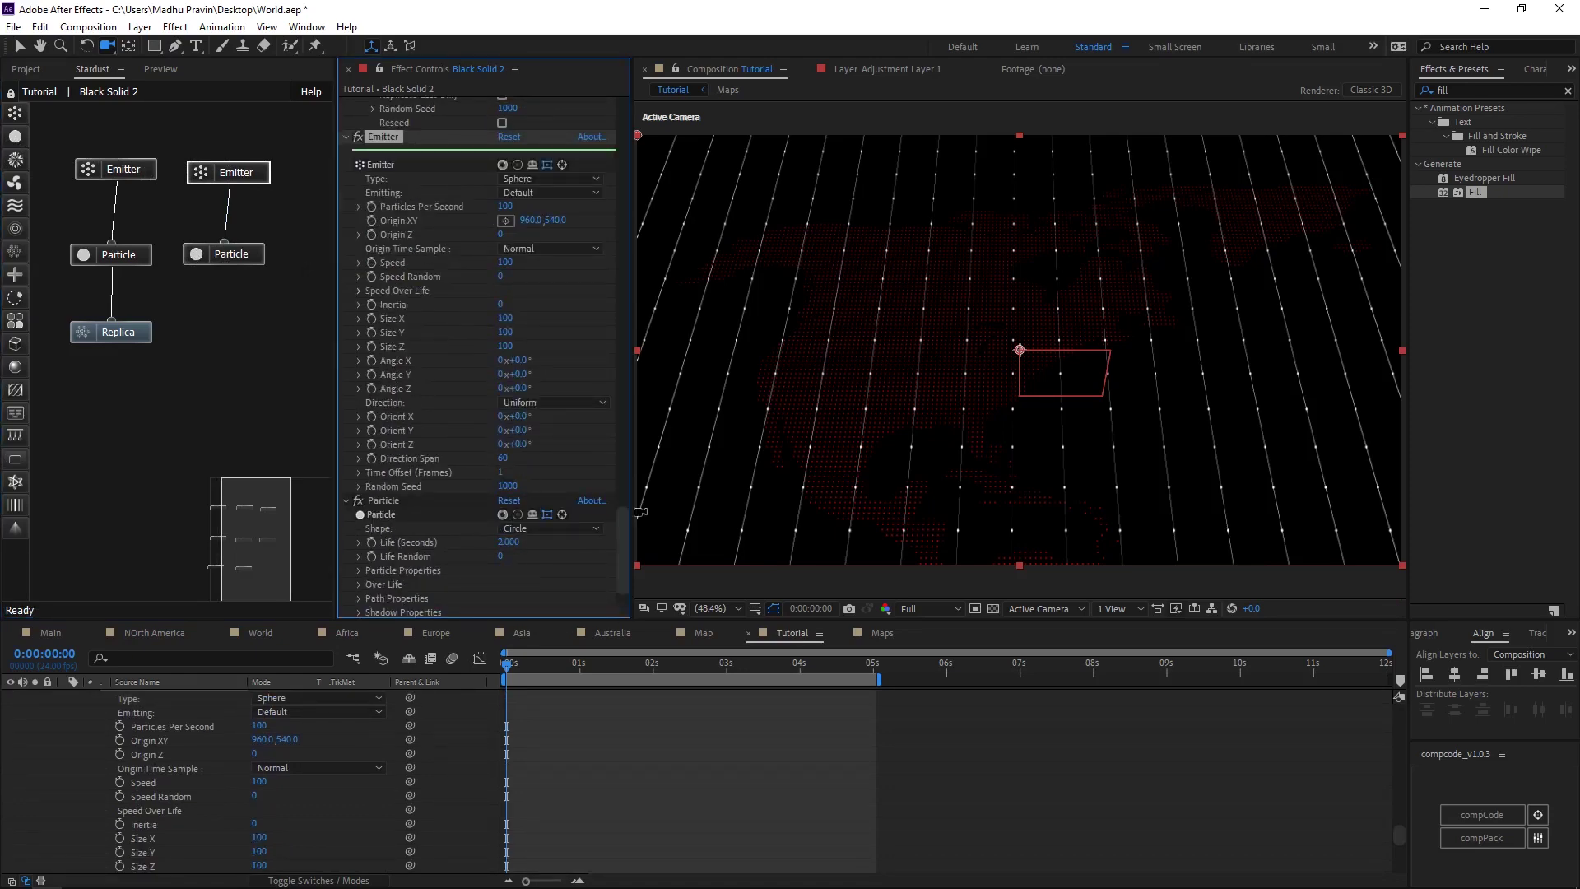
pyautogui.click(383, 501)
pyautogui.scroll(-2, 457, 509)
pyautogui.click(505, 479)
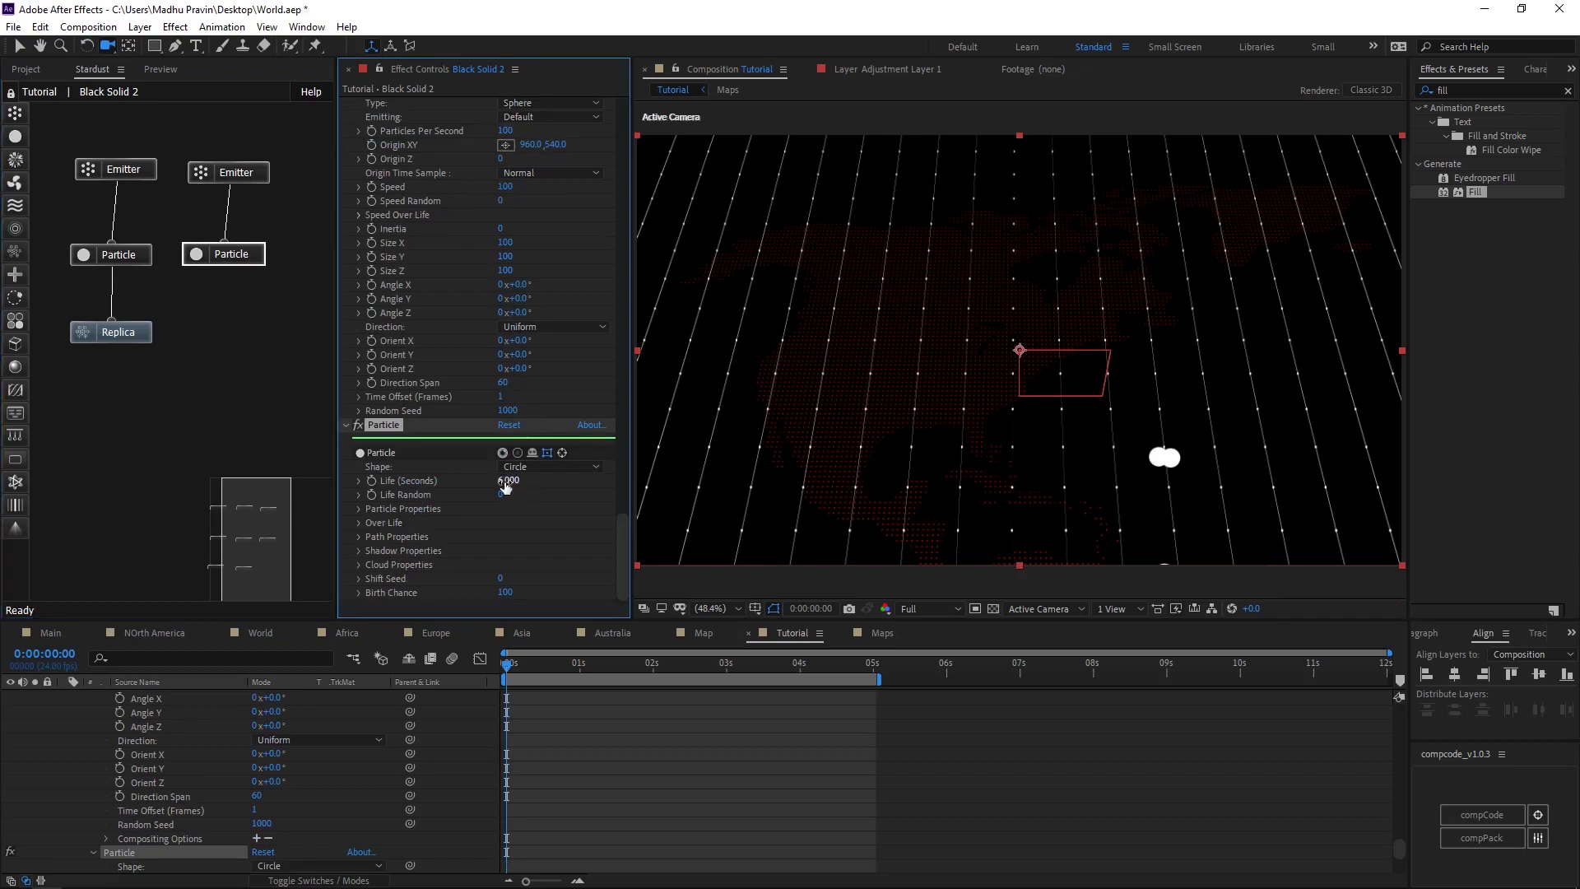
pyautogui.scroll(2, 446, 353)
# Raise the sphere emitter's size to 300 and its rate to 2250 particles per second
pyautogui.click(533, 181)
pyautogui.click(466, 216)
pyautogui.click(531, 529)
pyautogui.click(465, 541)
pyautogui.click(246, 197)
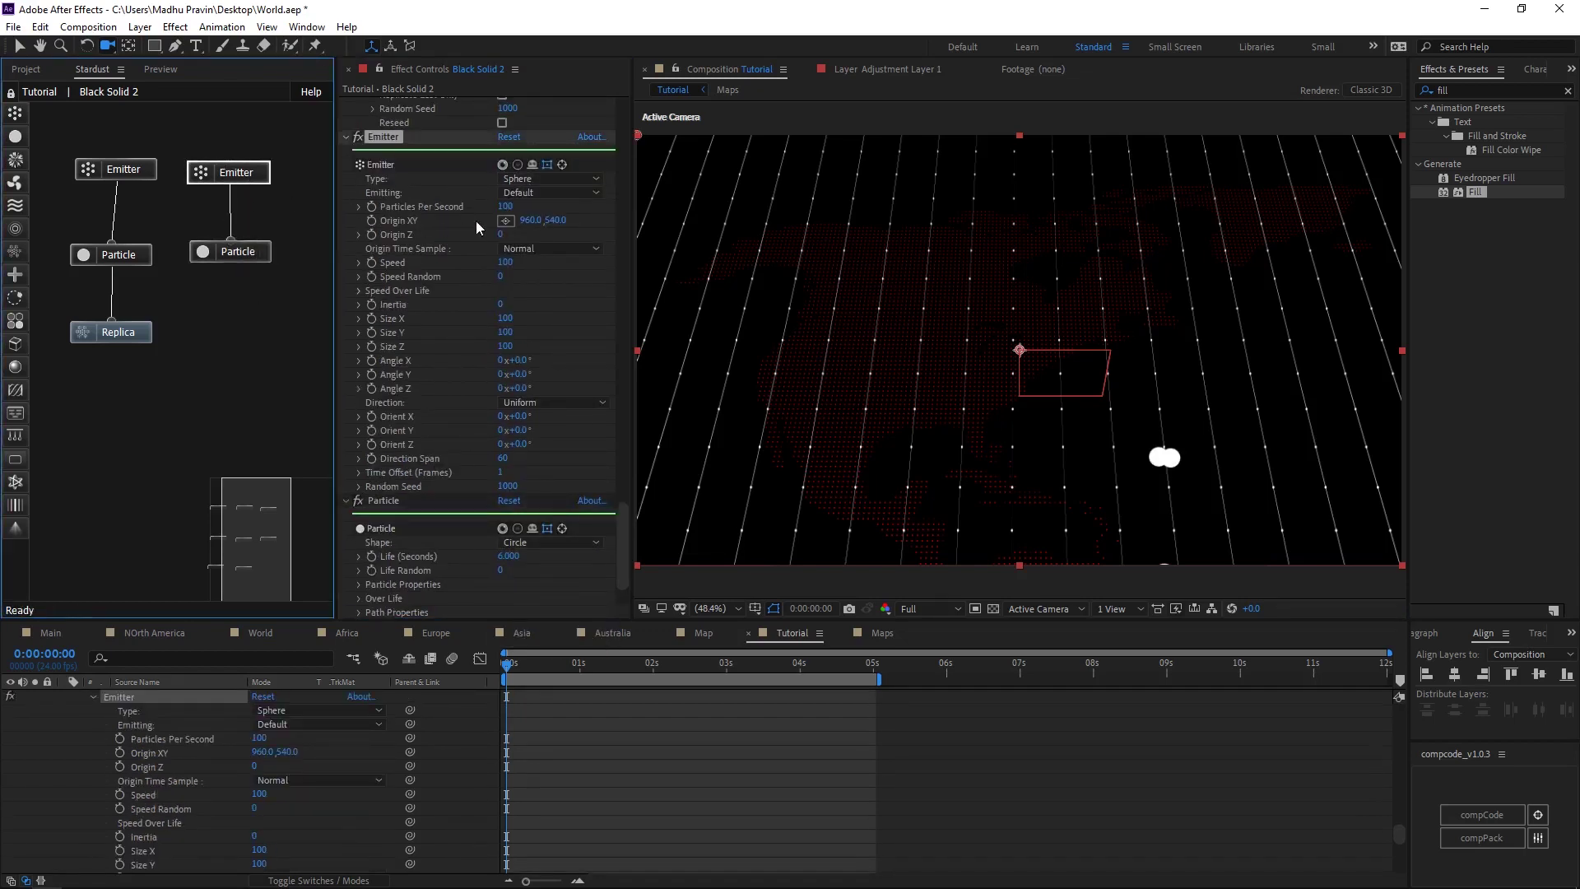
pyautogui.moveTo(505, 211); pyautogui.dragTo(581, 211)
pyautogui.click(230, 252)
pyautogui.scroll(-1, 434, 372)
# Make the particles size 2 and colored randomly from a red-white-blue gradient preset
pyautogui.click(358, 509)
pyautogui.scroll(-4, 359, 509)
pyautogui.click(500, 456)
pyautogui.write('2')
pyautogui.press('Return')
pyautogui.click(553, 539)
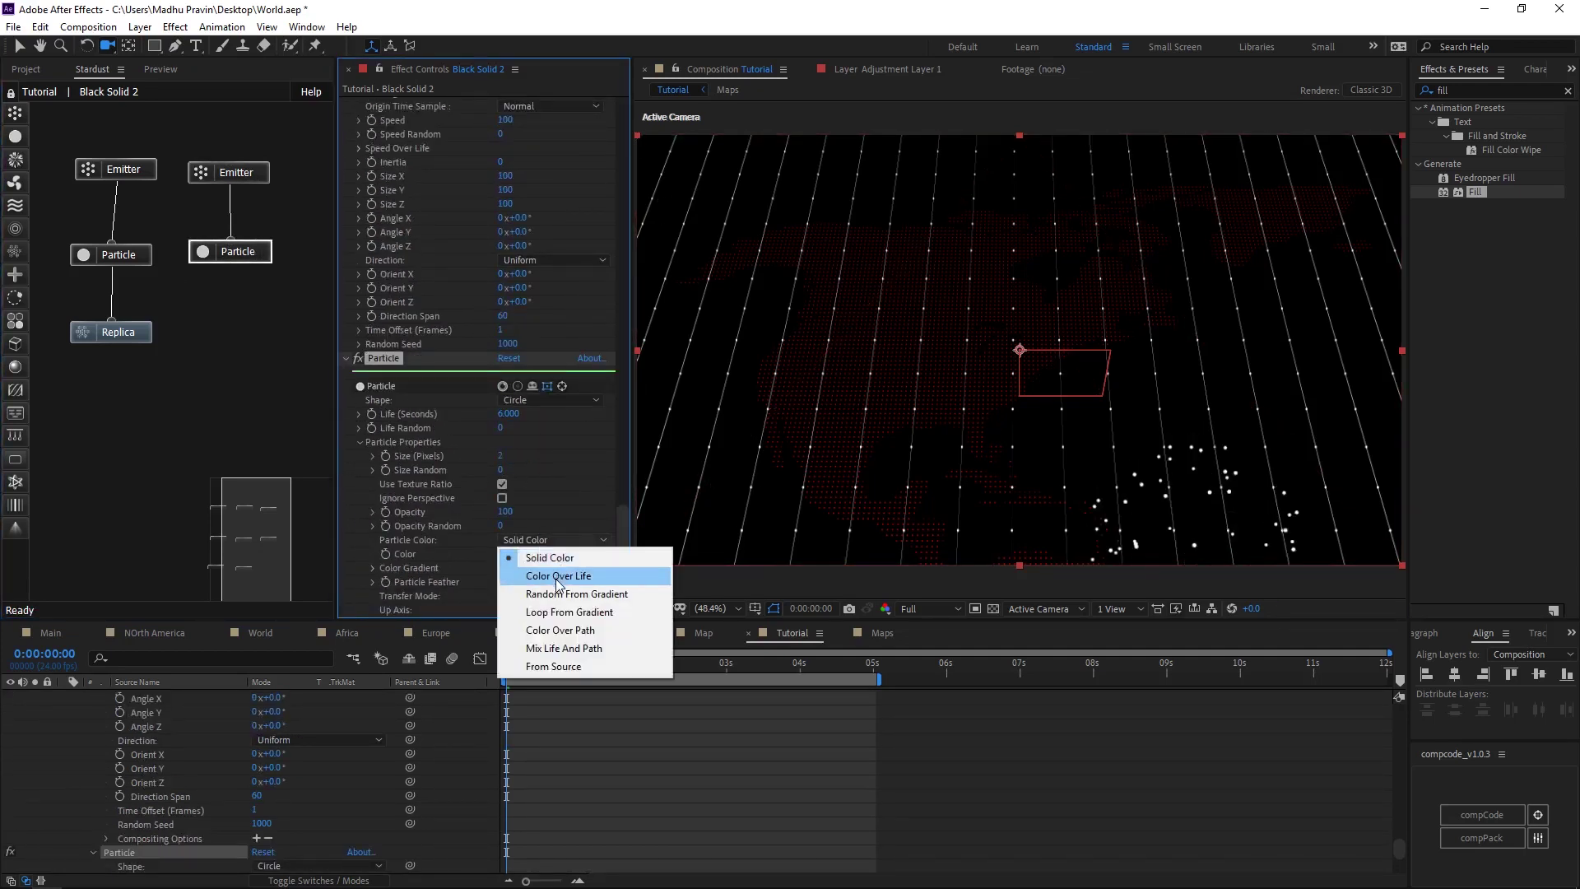
pyautogui.click(580, 595)
pyautogui.click(392, 567)
pyautogui.scroll(-3, 485, 530)
pyautogui.click(529, 536)
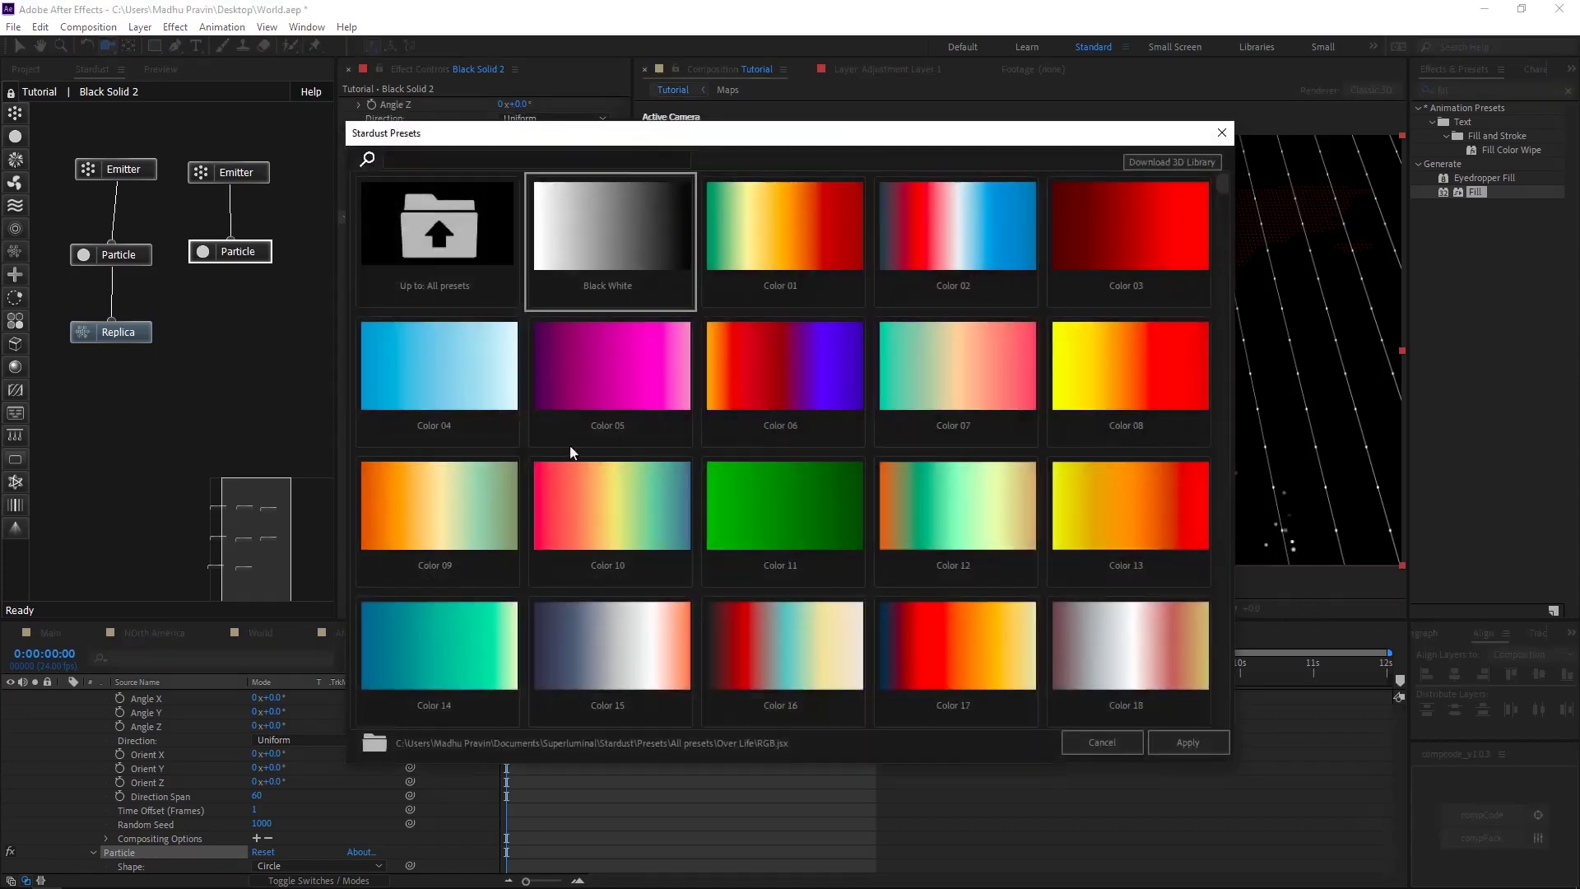
pyautogui.click(959, 248)
# Apply Gradient Ramp with a dark blue end color to the background solid and stretch the emitter along Y
pyautogui.click(1203, 741)
pyautogui.write('u')
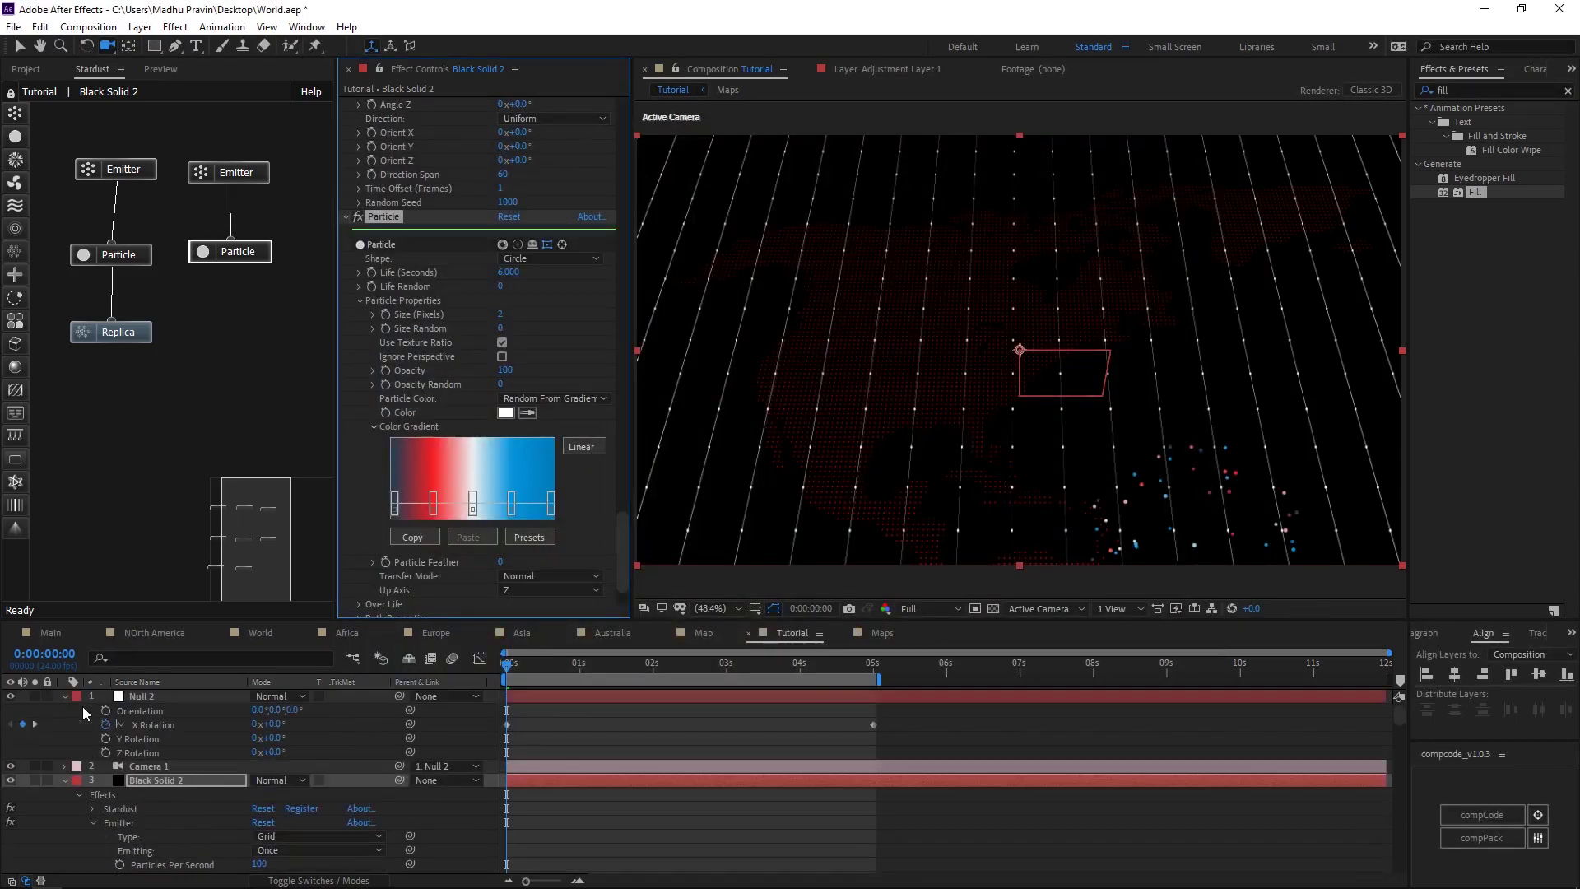
pyautogui.write('gra')
pyautogui.moveTo(1500, 331); pyautogui.dragTo(207, 745)
pyautogui.click(505, 160)
pyautogui.click(433, 397)
pyautogui.scroll(-10, 437, 442)
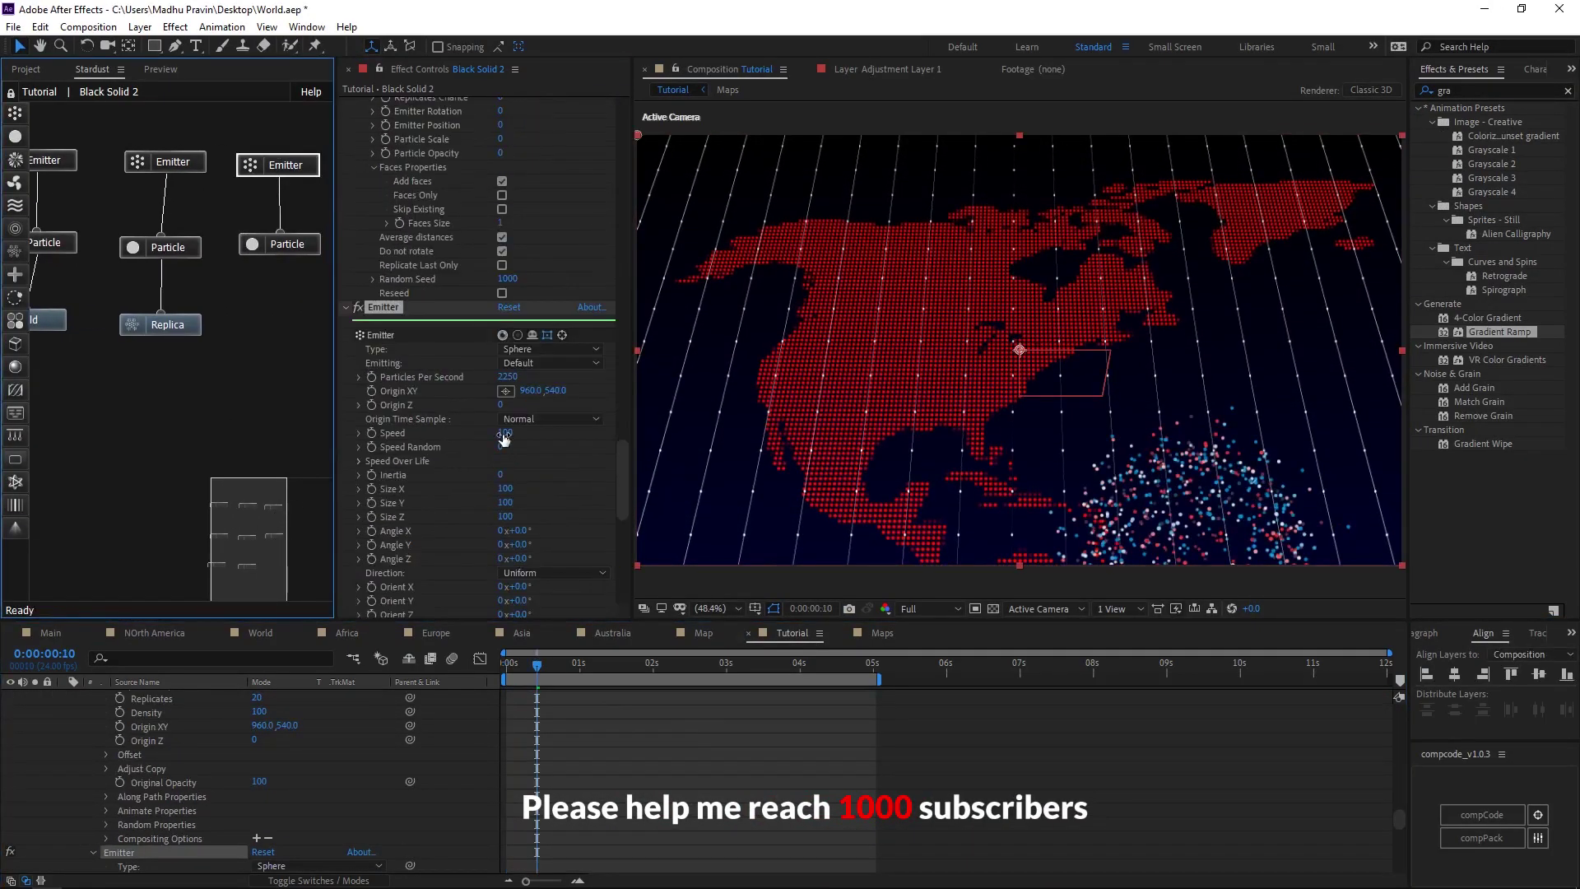
pyautogui.moveTo(506, 502); pyautogui.dragTo(522, 502)
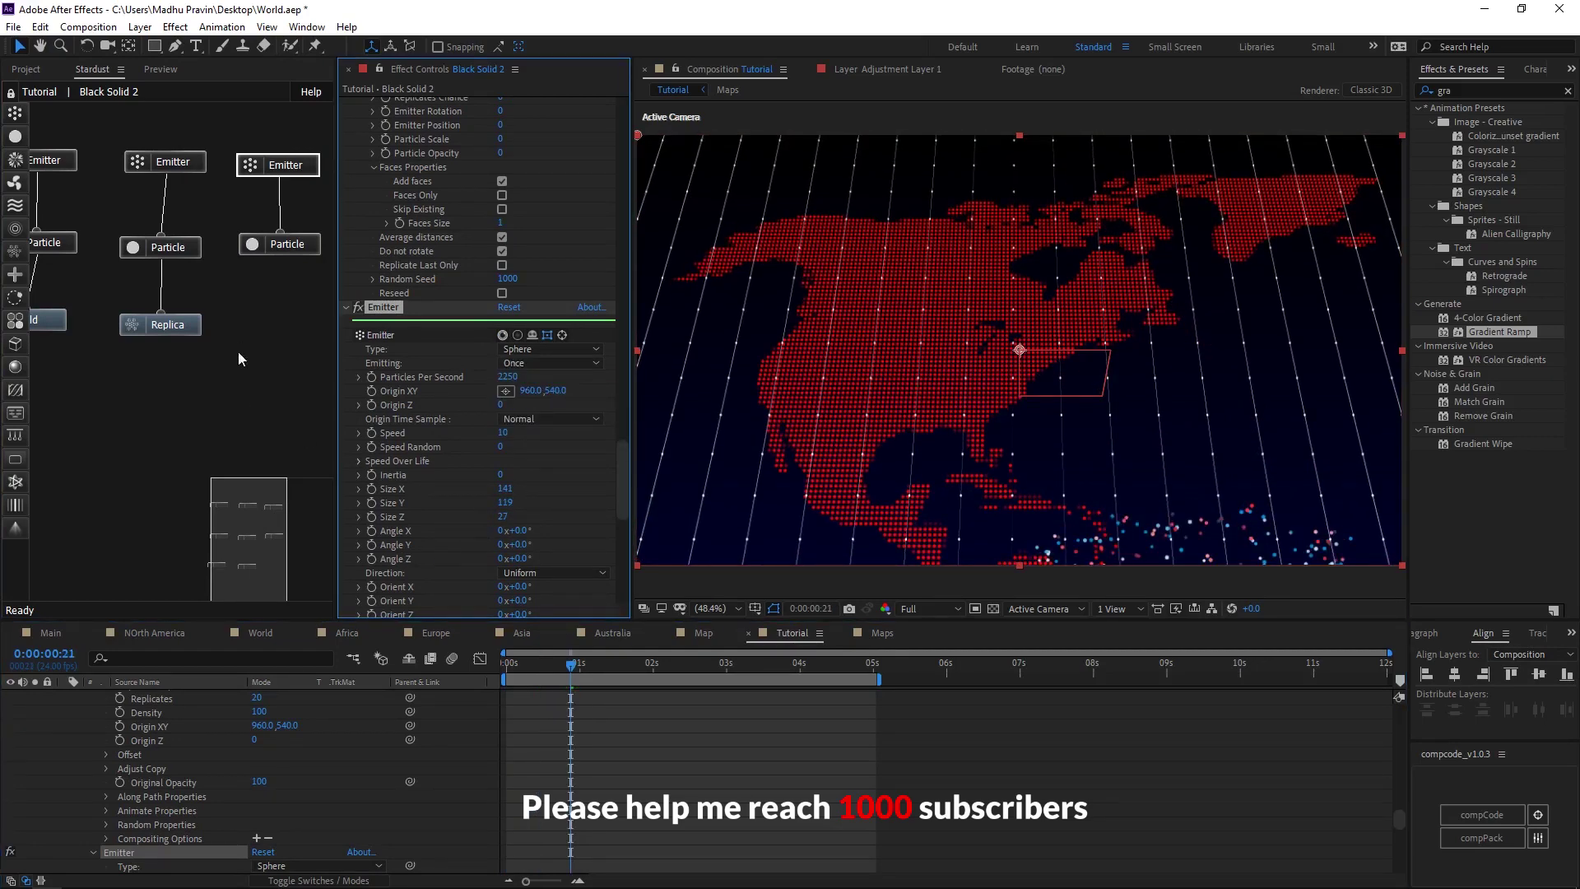
# Add Turbulence with Noise Scale 400 and drive Fractal Offset X with a time*.5 expression
pyautogui.moveTo(16, 205); pyautogui.dragTo(264, 318)
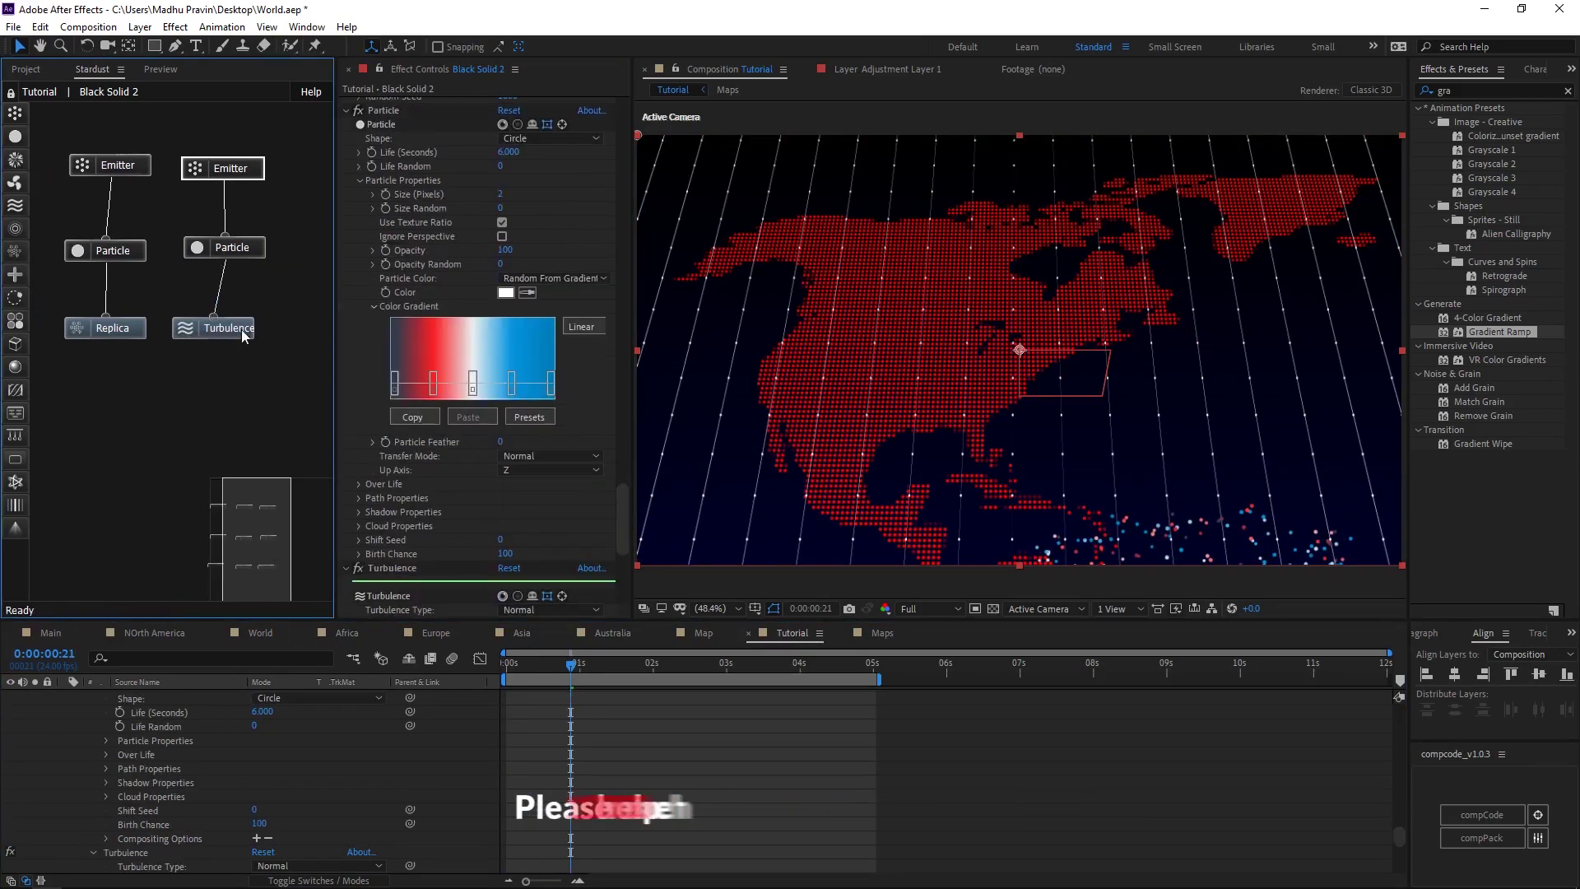
pyautogui.scroll(-3, 423, 512)
pyautogui.scroll(-2, 423, 512)
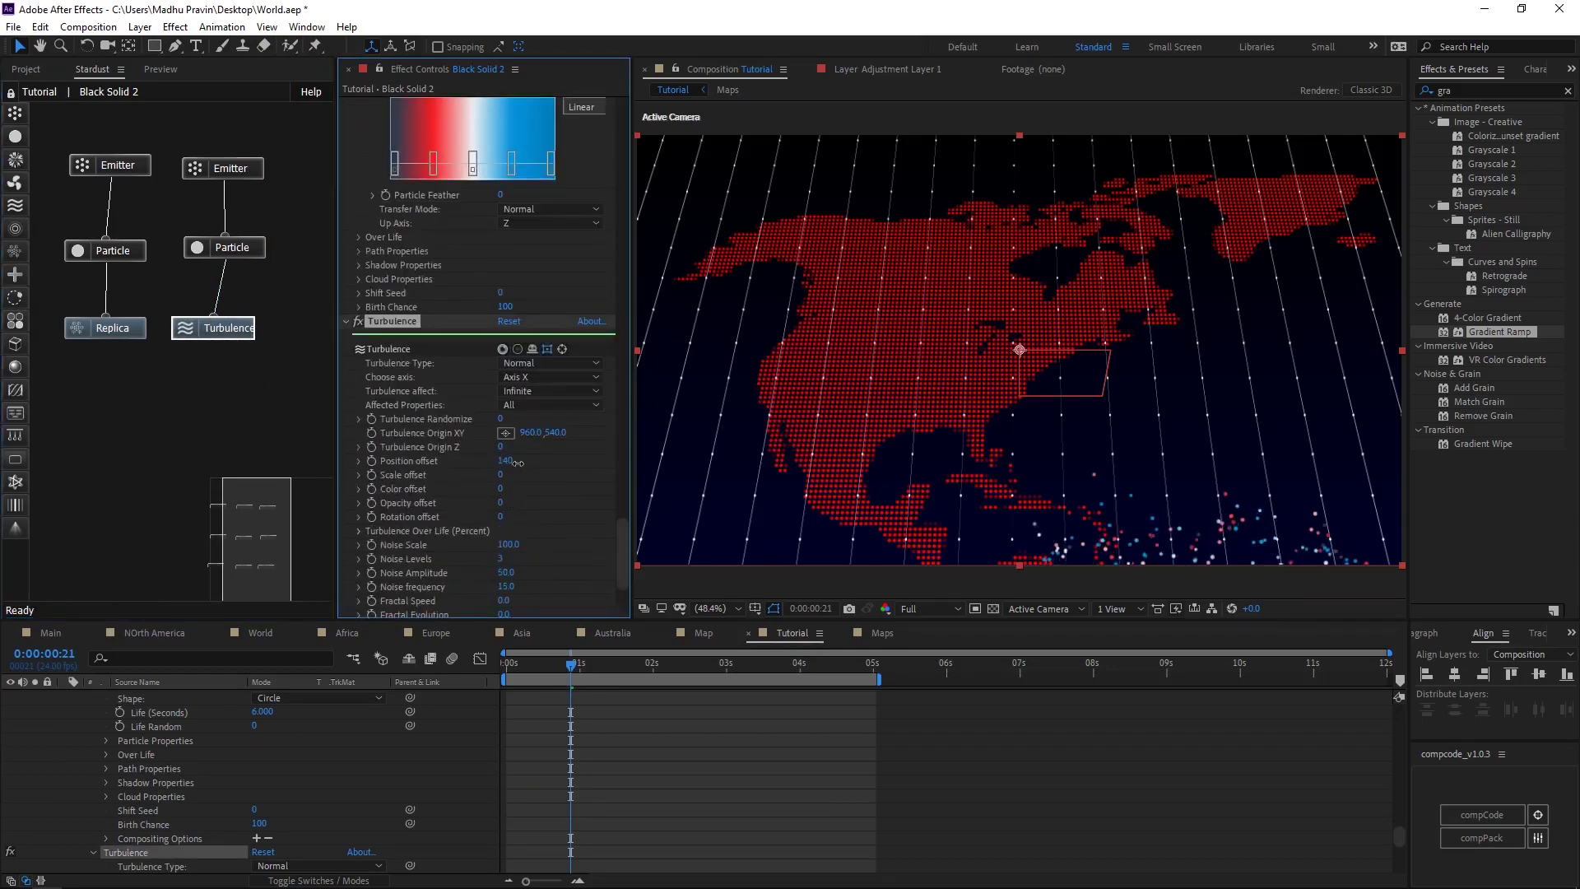
pyautogui.moveTo(503, 551); pyautogui.dragTo(732, 544)
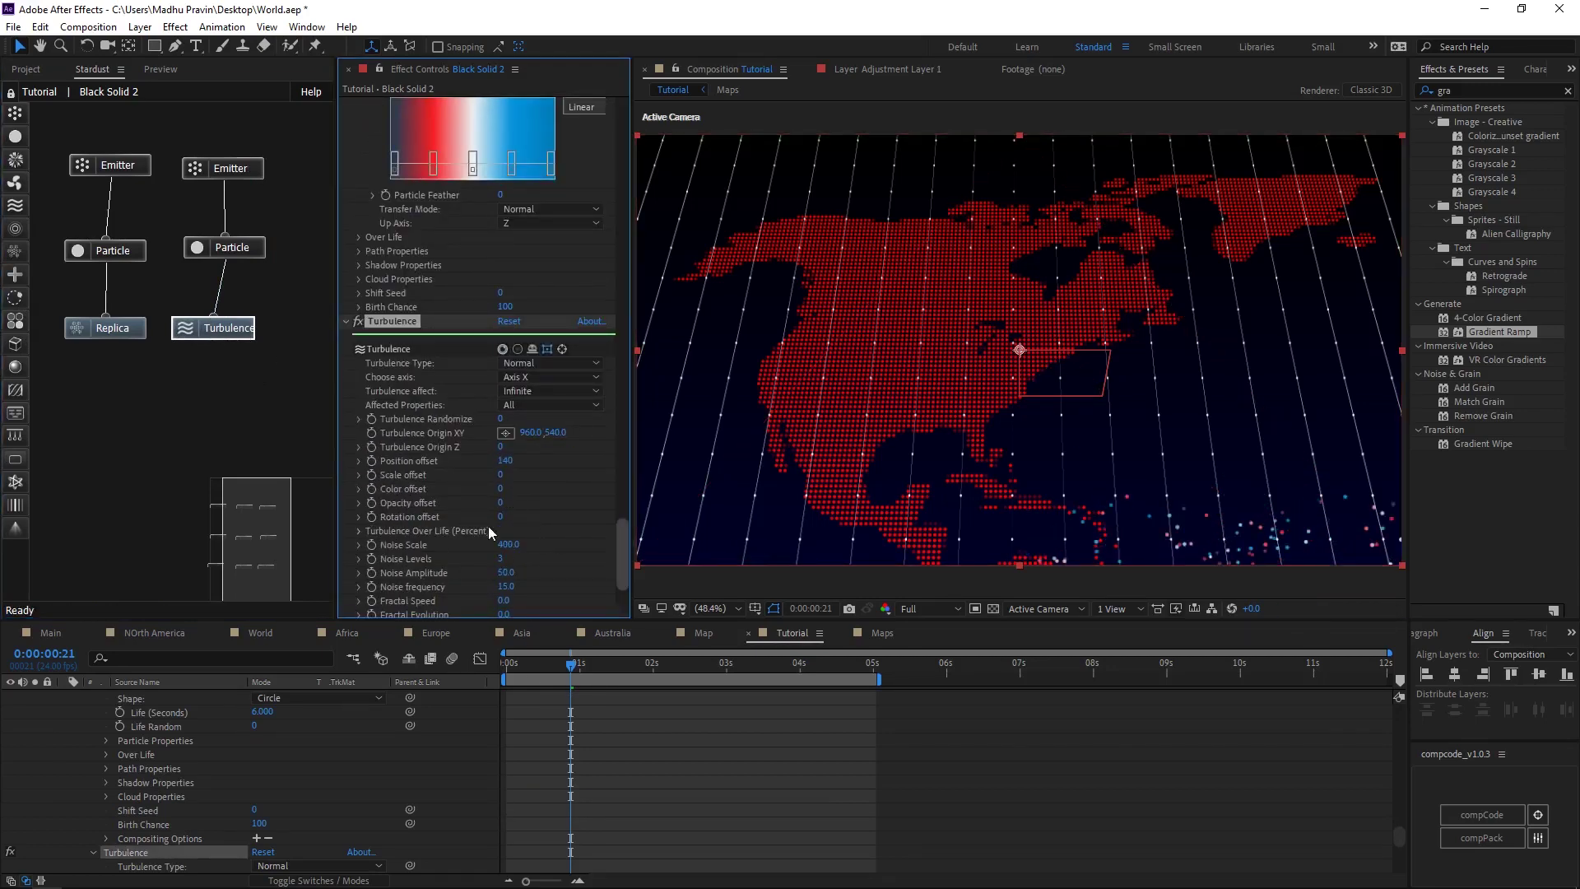
pyautogui.scroll(-2, 460, 517)
pyautogui.keyDown('alt'); pyautogui.click(371, 540); pyautogui.keyUp('alt')
pyautogui.write('time*')
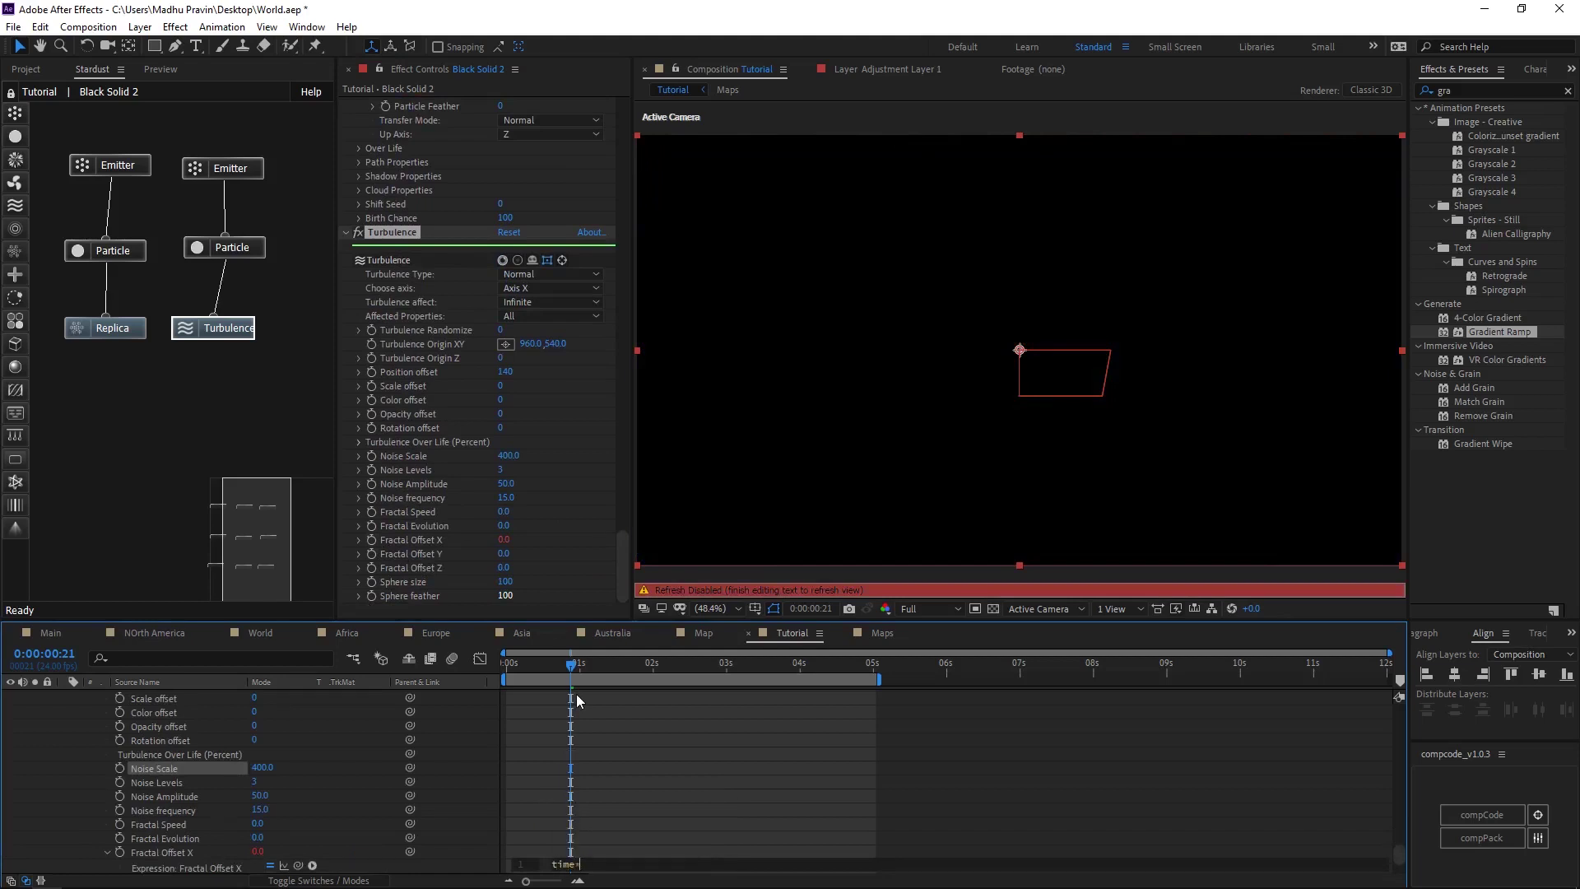
pyautogui.write('1')
pyautogui.press('space')
pyautogui.click(564, 856)
pyautogui.press('BackSpace')
pyautogui.write('.5')
pyautogui.press('KP_Enter')
pyautogui.press('space')
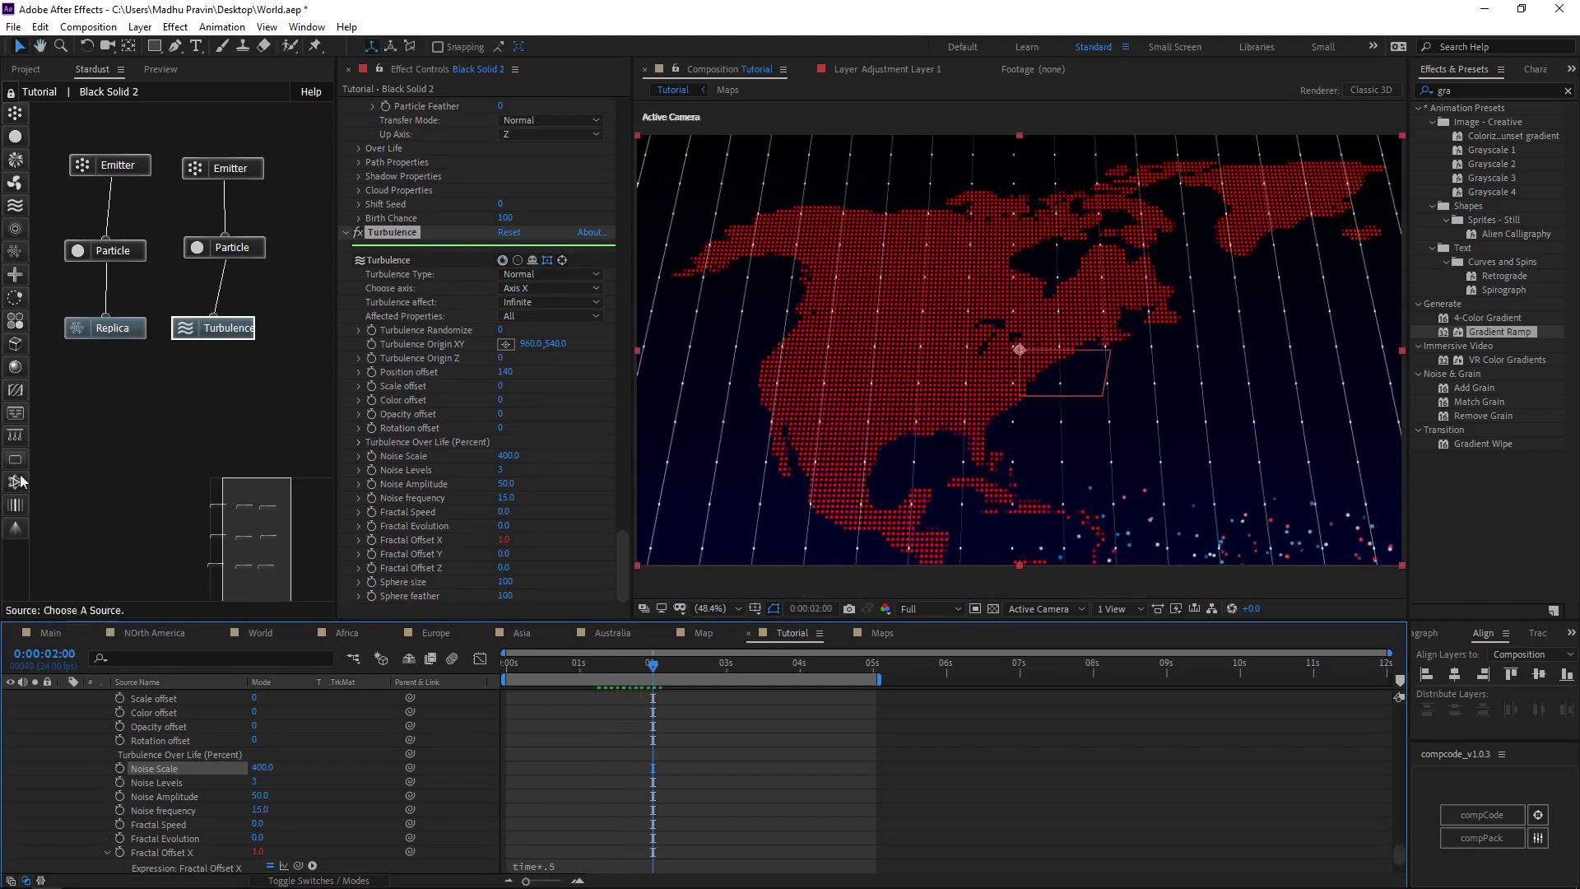
# Add a Replica node below Turbulence offsetting the particles by -410 in X
pyautogui.moveTo(13, 322); pyautogui.dragTo(216, 395)
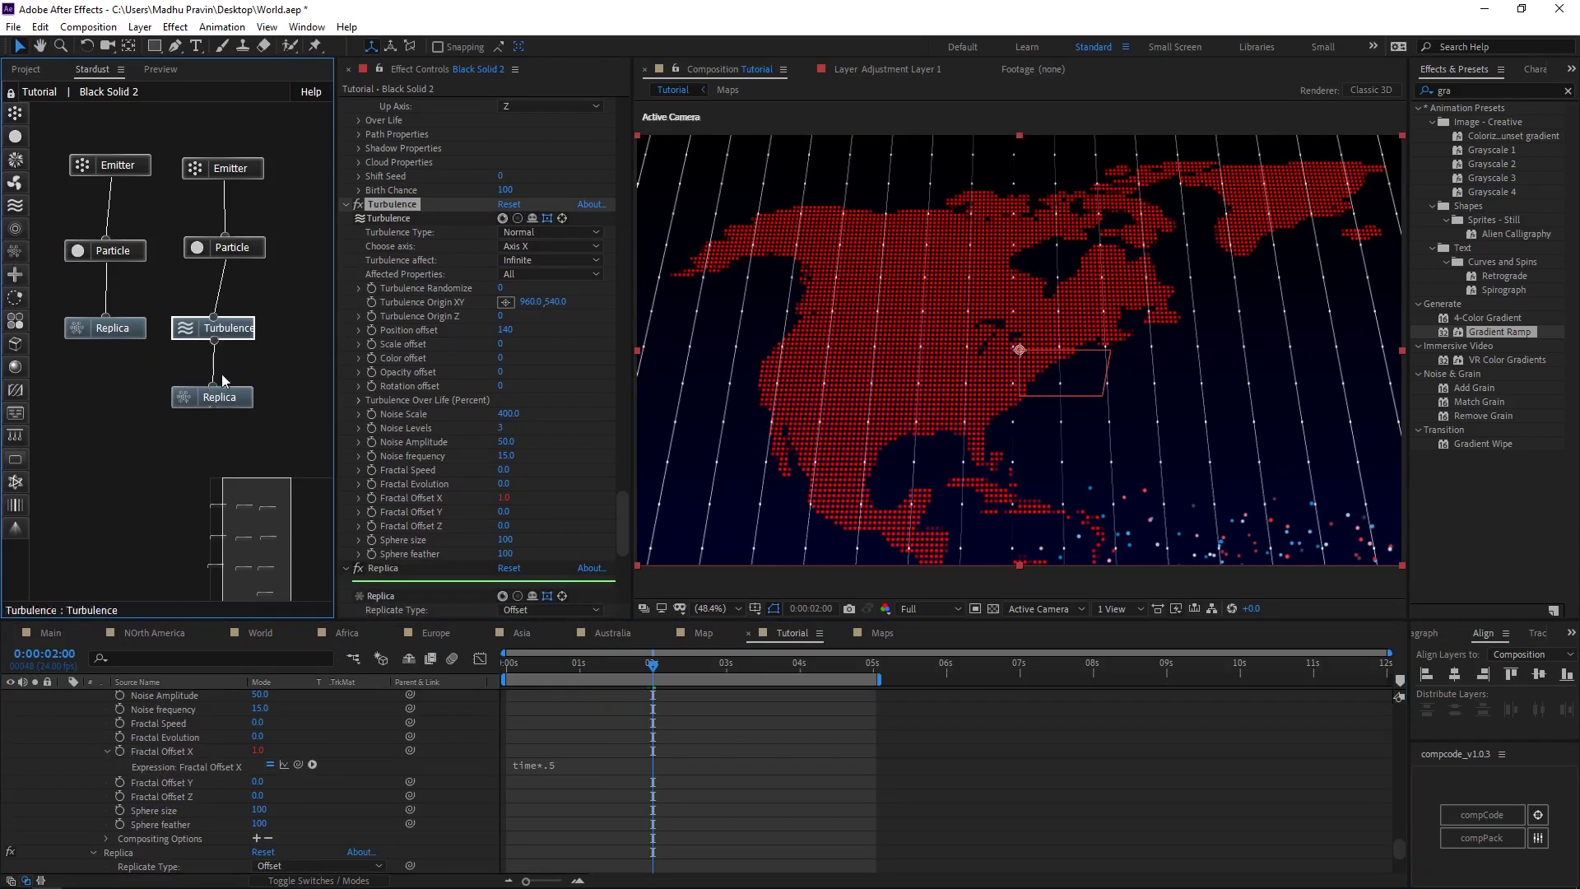
pyautogui.click(222, 396)
pyautogui.scroll(-5, 507, 385)
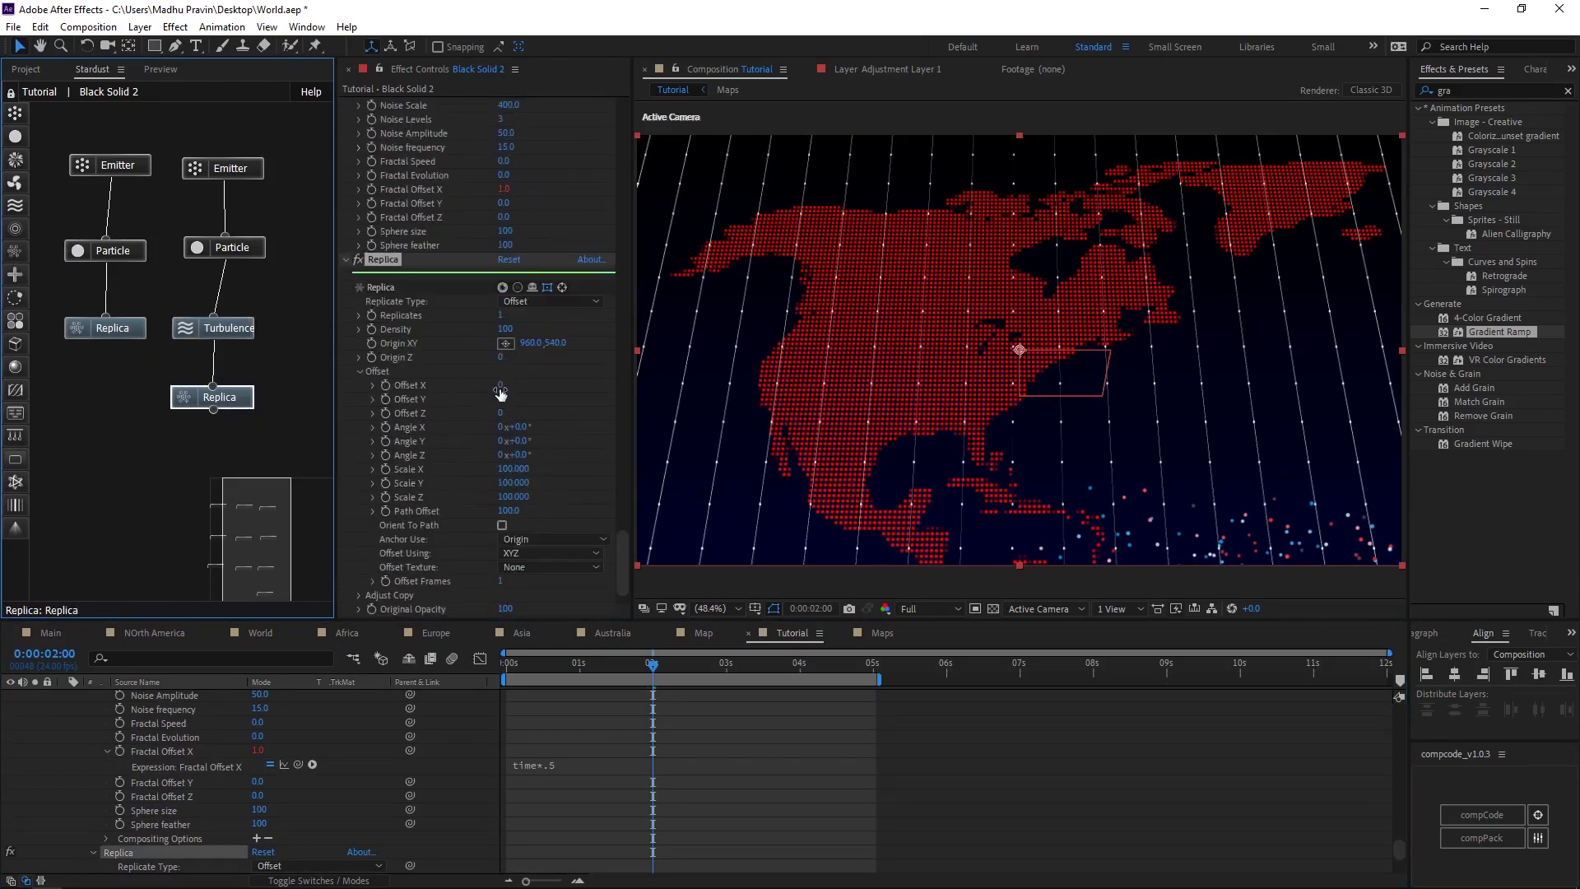
pyautogui.moveTo(499, 391); pyautogui.dragTo(464, 391)
pyautogui.moveTo(652, 663); pyautogui.dragTo(543, 663)
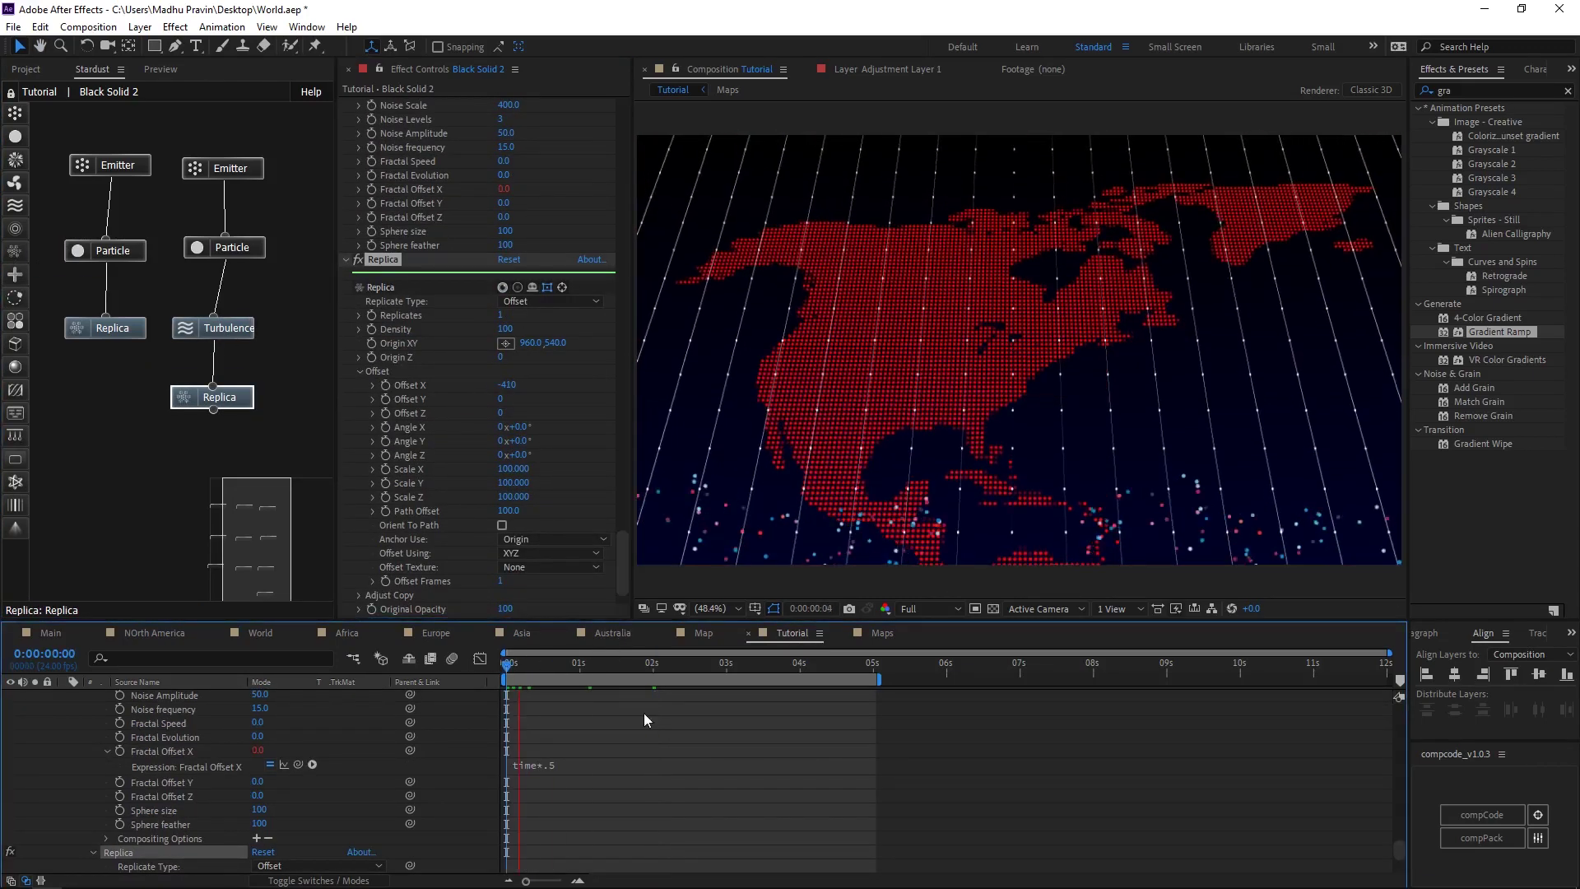
pyautogui.scroll(10, 165, 726)
# Enable Depth of Field on Camera 1 and orbit a custom view to see the camera from outside
pyautogui.doubleClick(130, 708)
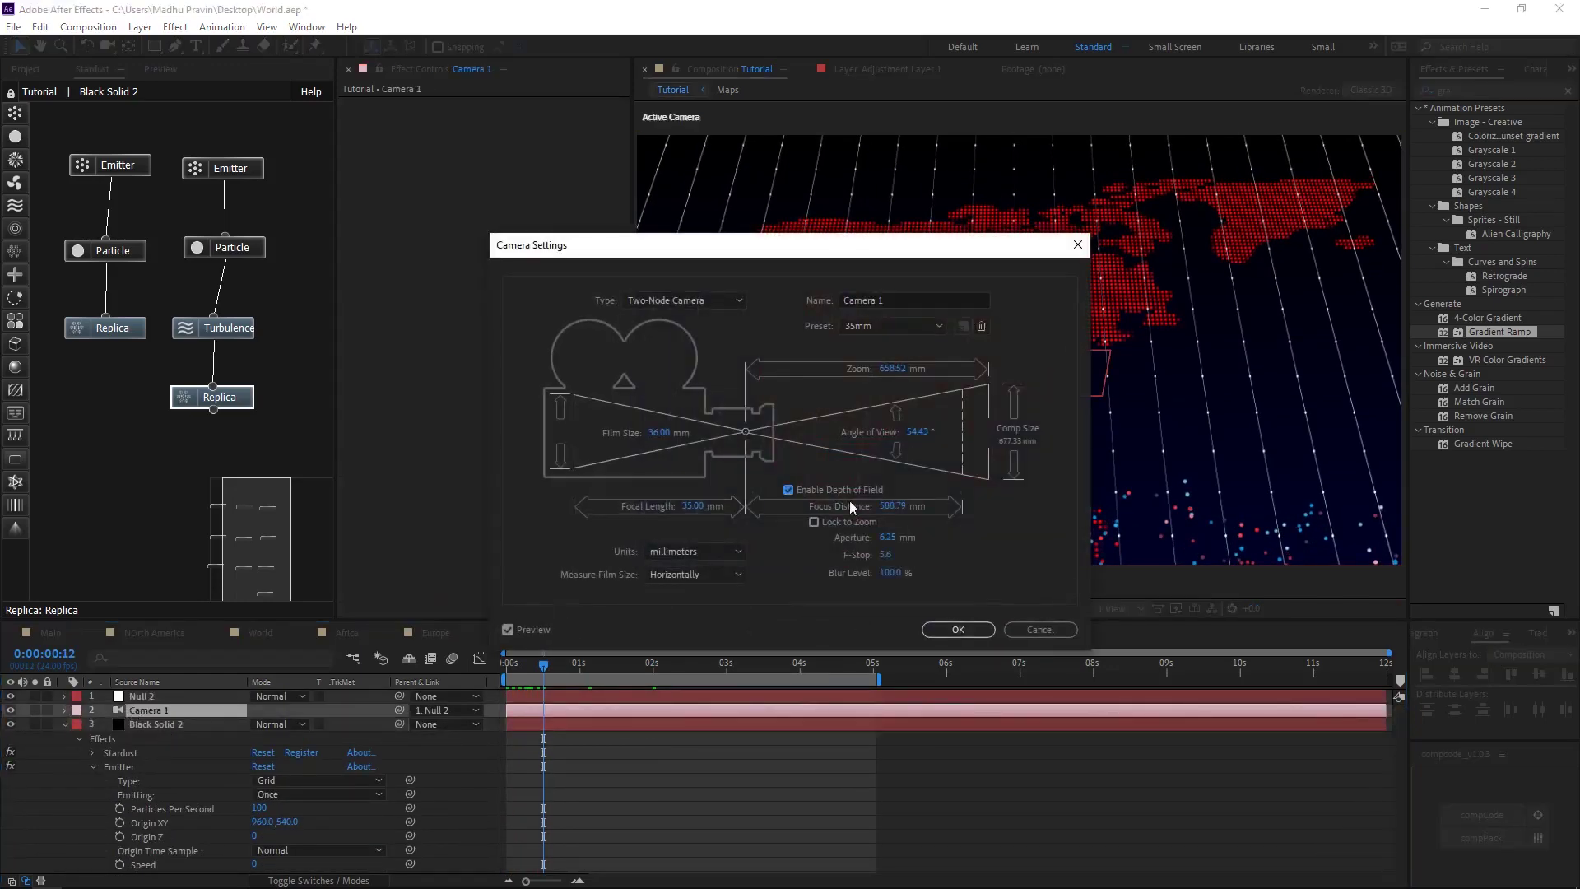
pyautogui.click(959, 630)
pyautogui.click(1110, 609)
pyautogui.click(1133, 643)
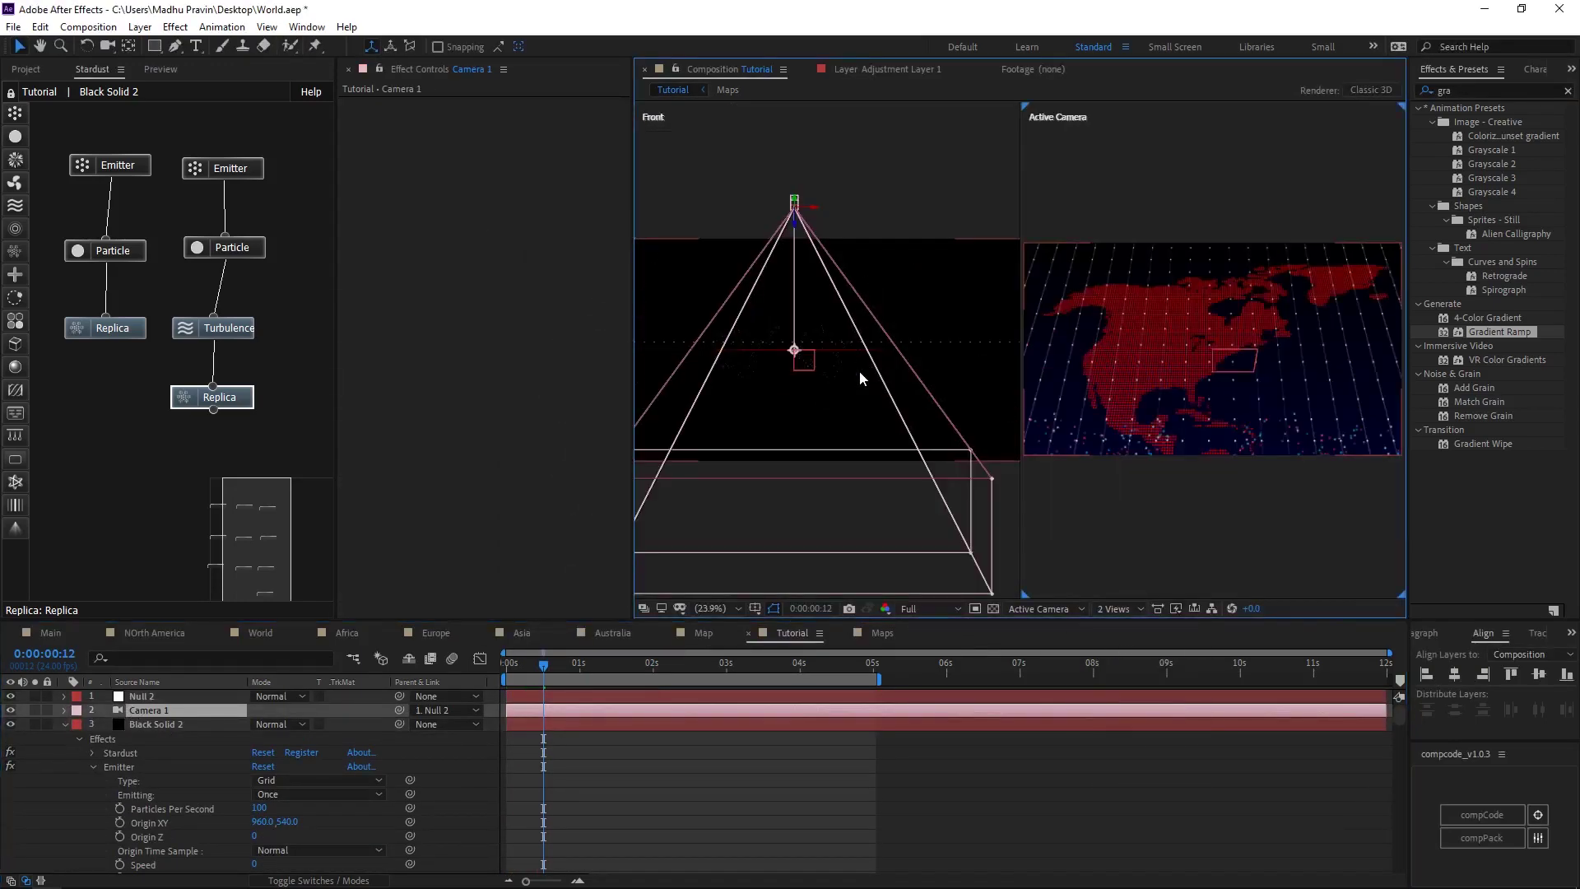
pyautogui.click(1111, 609)
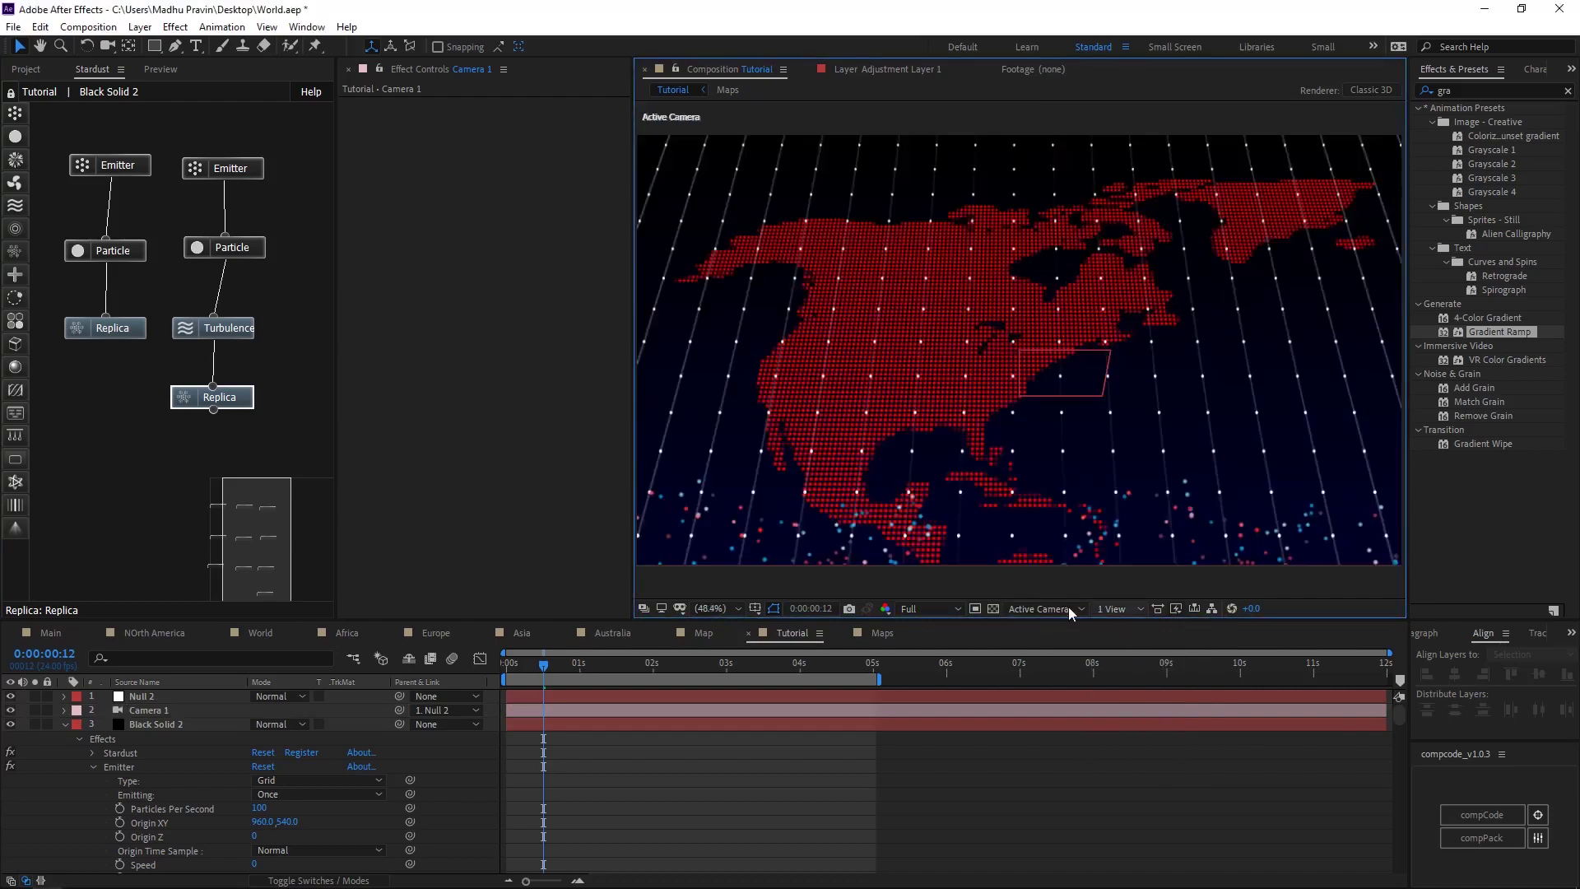
pyautogui.press('F11')
pyautogui.press('c')
pyautogui.moveTo(959, 421); pyautogui.dragTo(1068, 376)
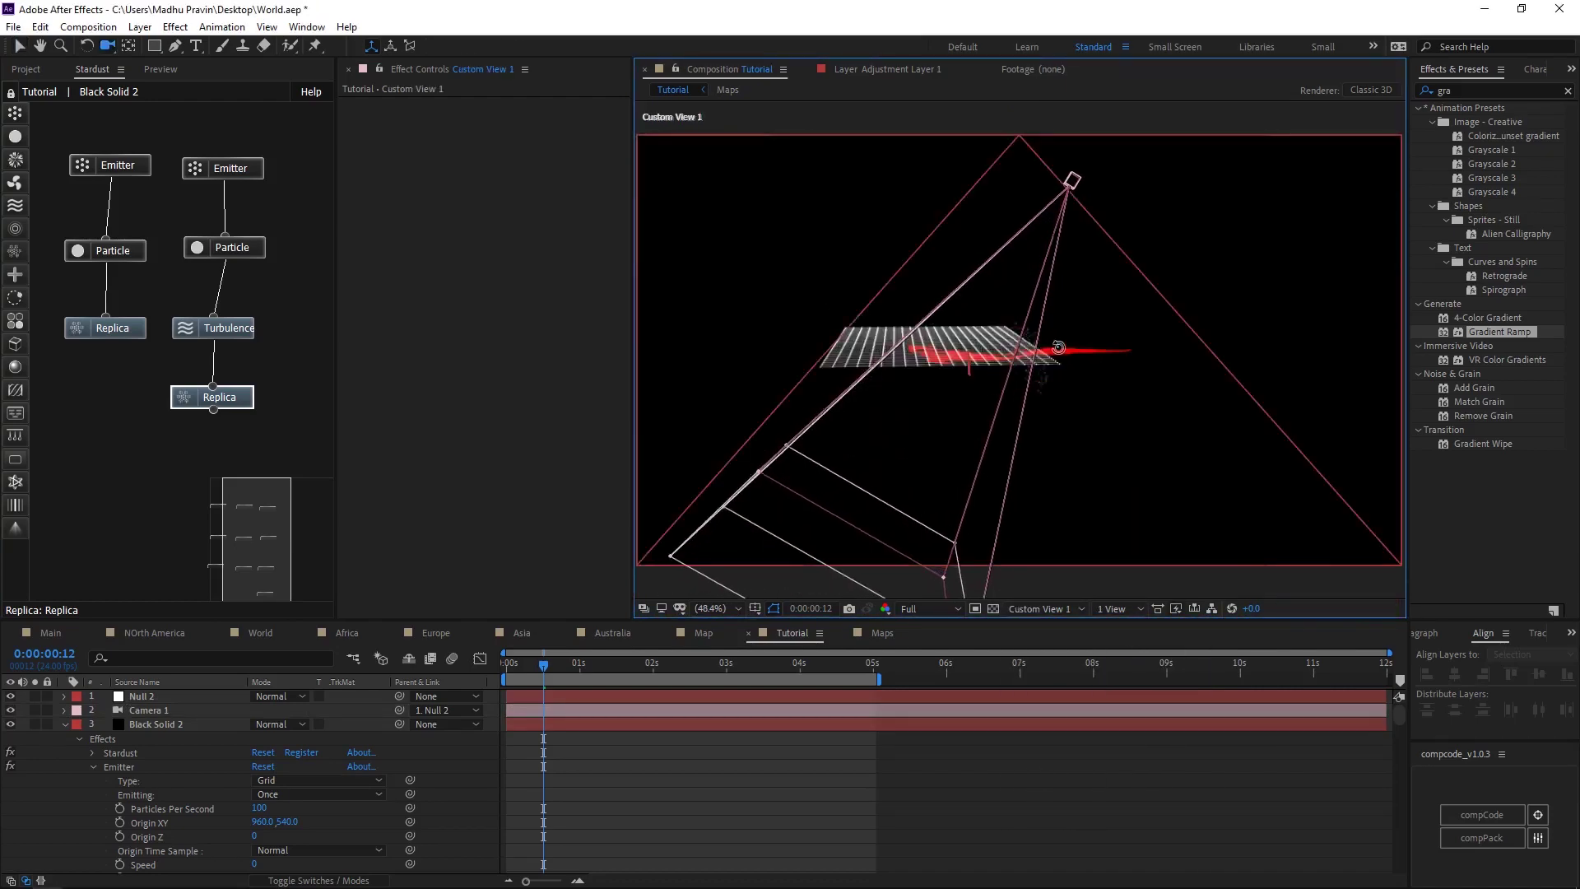
# Keyframe the camera's Focus Distance from about 633 to about 806 later in time
pyautogui.click(125, 709)
pyautogui.click(64, 709)
pyautogui.click(78, 737)
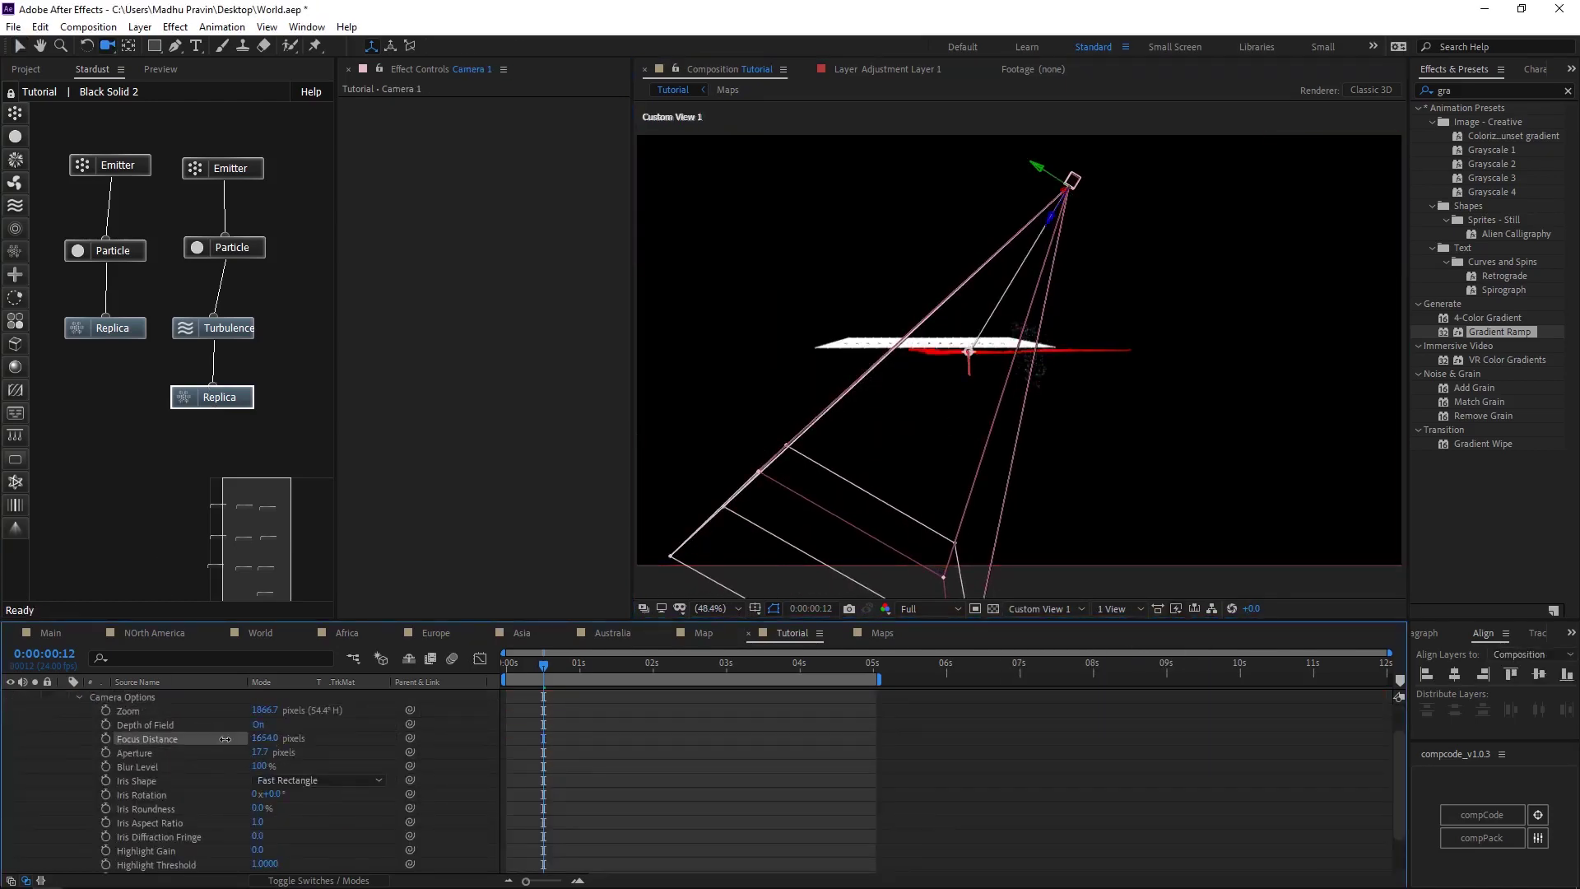
pyautogui.moveTo(264, 737); pyautogui.dragTo(217, 742)
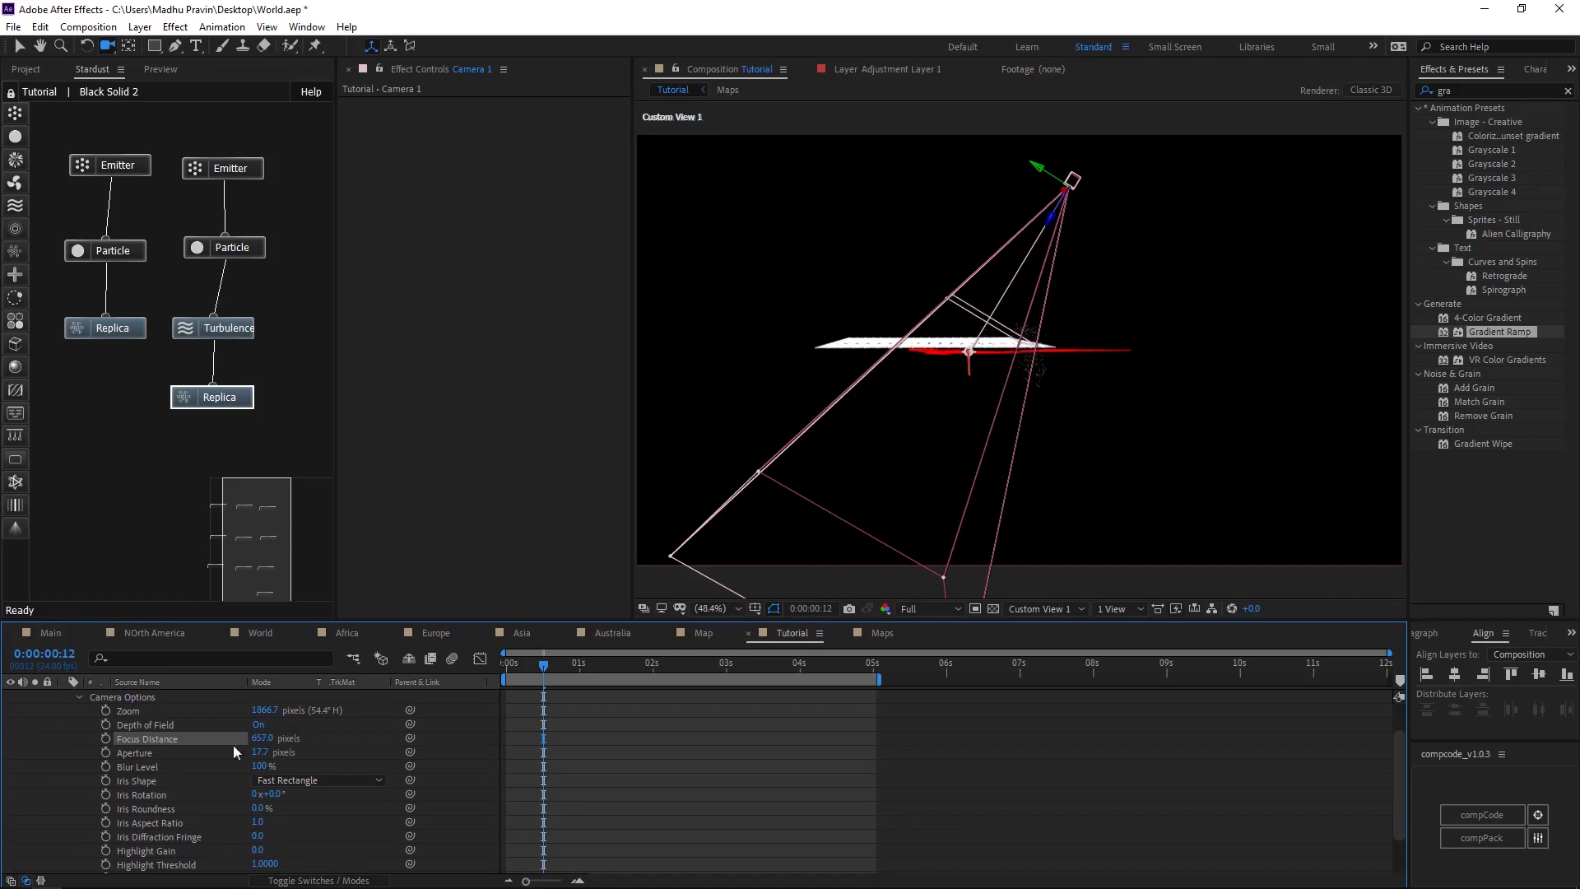
pyautogui.click(105, 738)
pyautogui.press('o')
pyautogui.moveTo(263, 738); pyautogui.dragTo(445, 725)
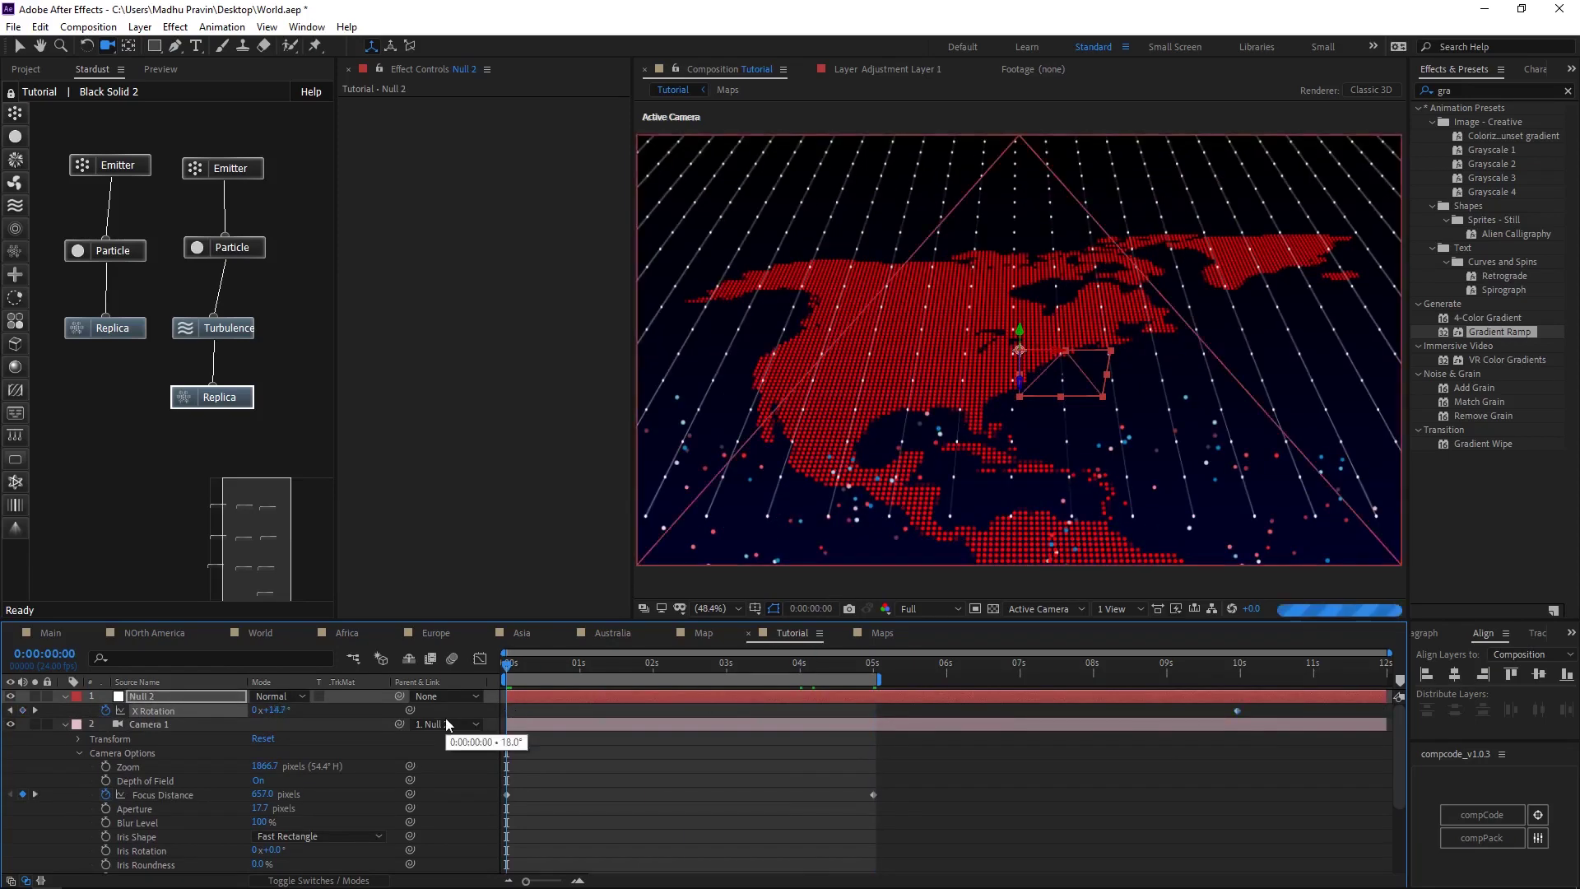
# Widen the camera aperture and choose a multi-iris Optical Flares preset
pyautogui.moveTo(262, 807); pyautogui.dragTo(391, 806)
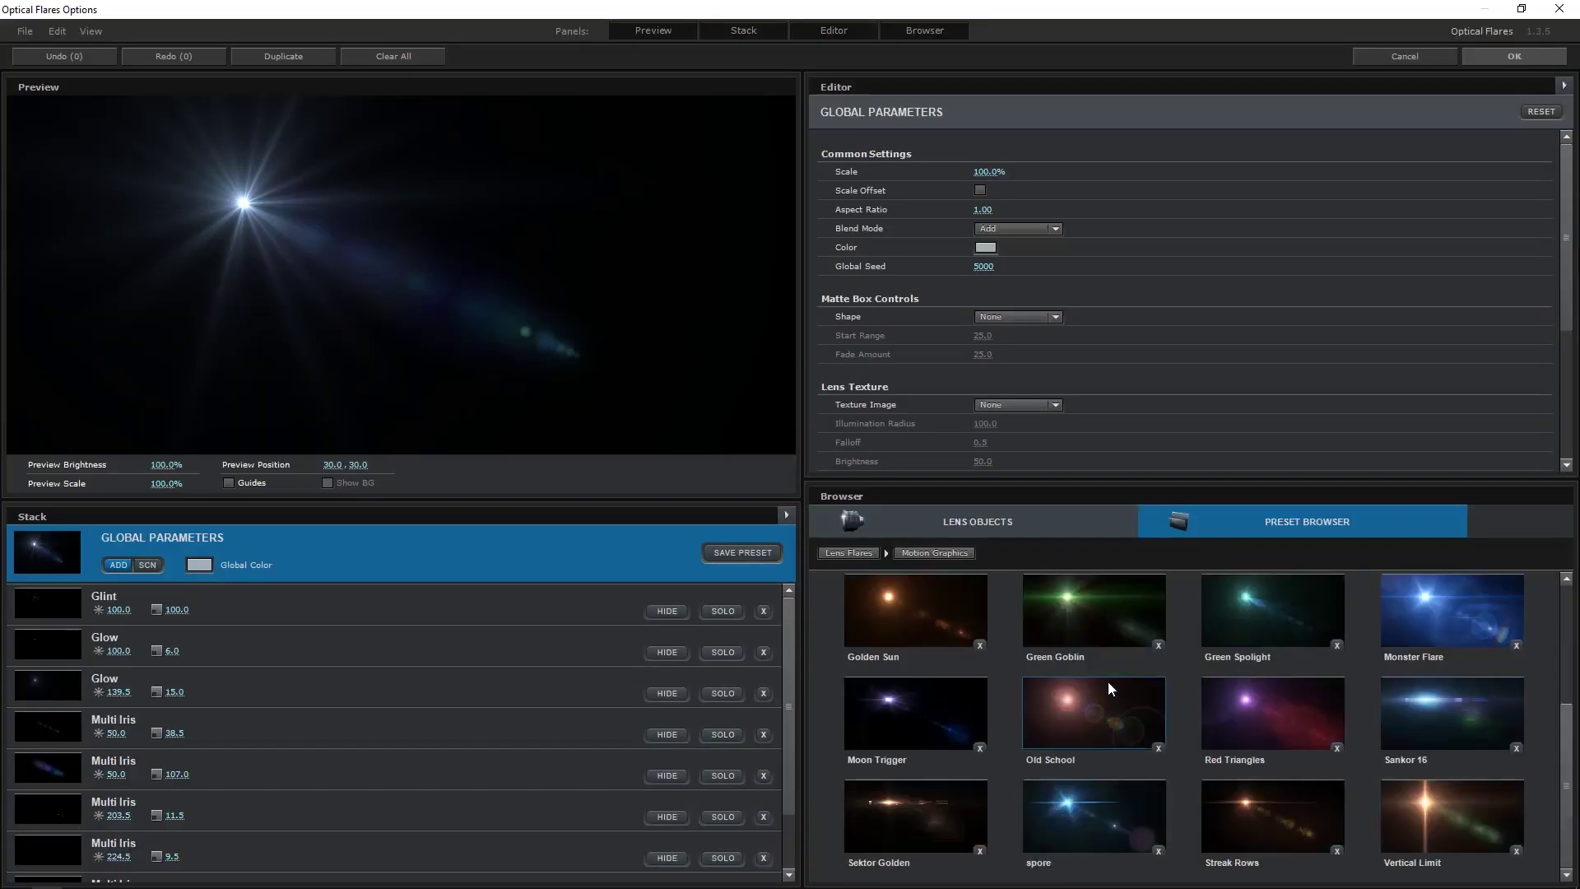
pyautogui.click(1115, 691)
pyautogui.click(678, 826)
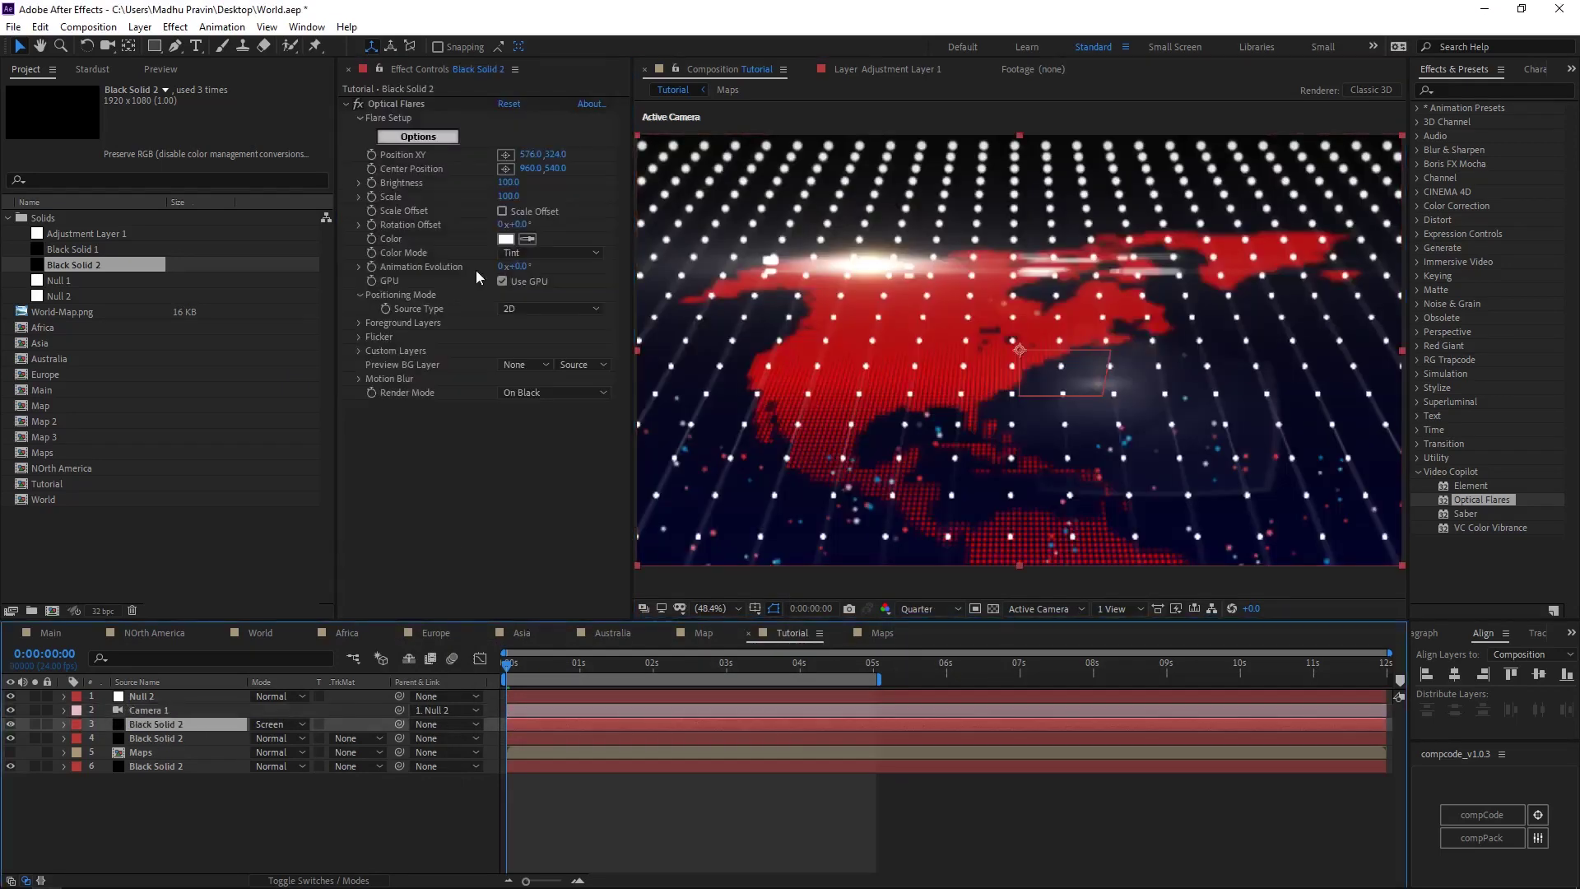
# Set the flare to Brightness 50 with a blue colour
pyautogui.moveTo(508, 182); pyautogui.dragTo(482, 182)
pyautogui.click(507, 239)
pyautogui.click(342, 420)
pyautogui.press('Return')
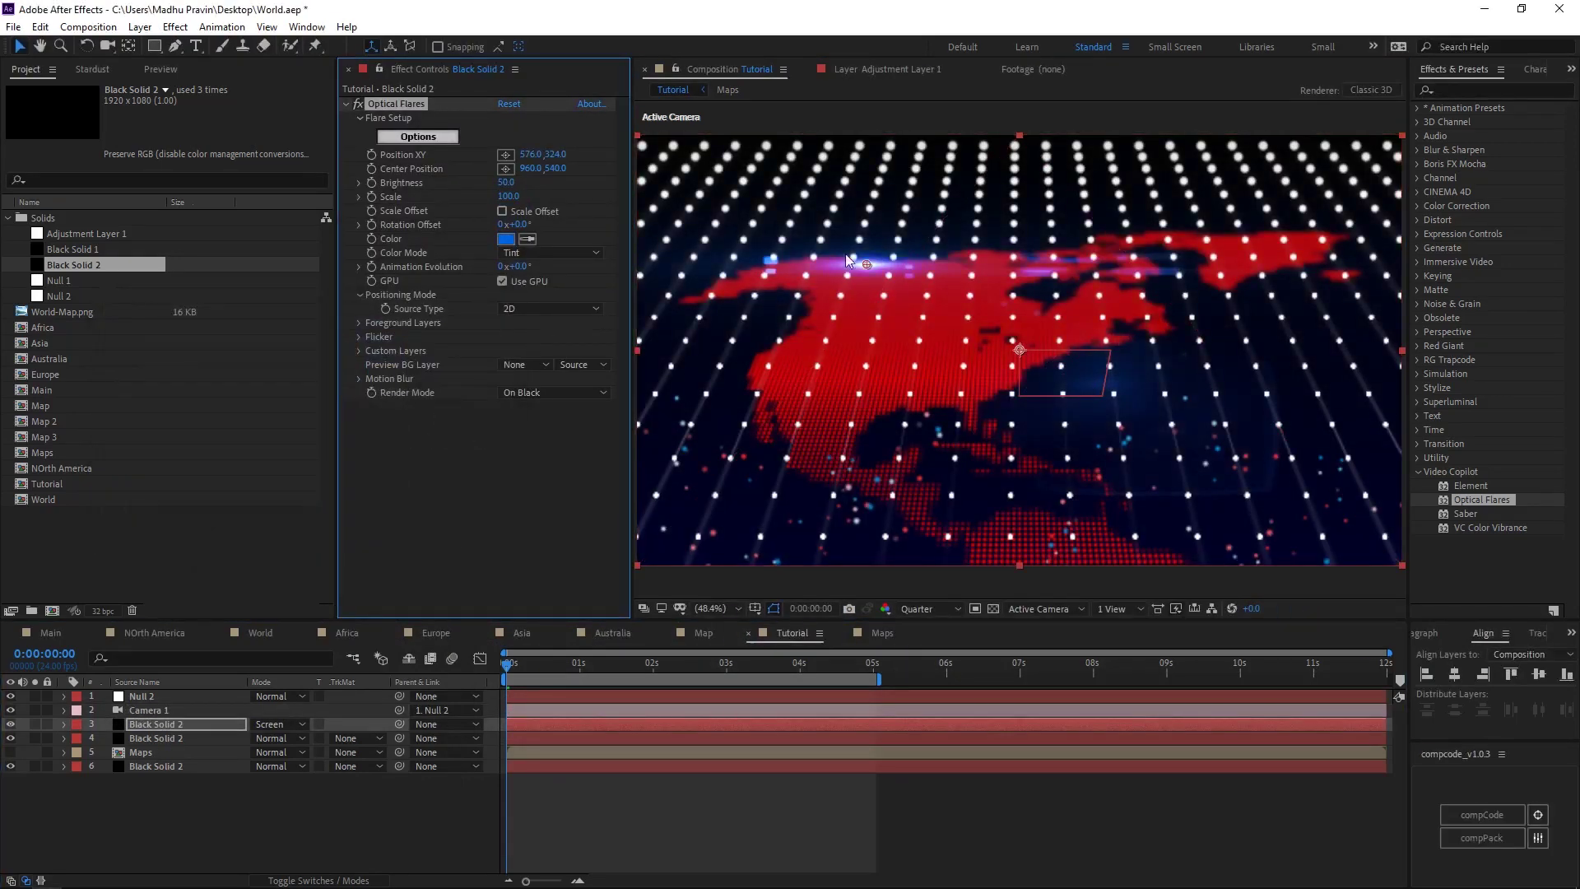
pyautogui.moveTo(775, 666); pyautogui.dragTo(725, 664)
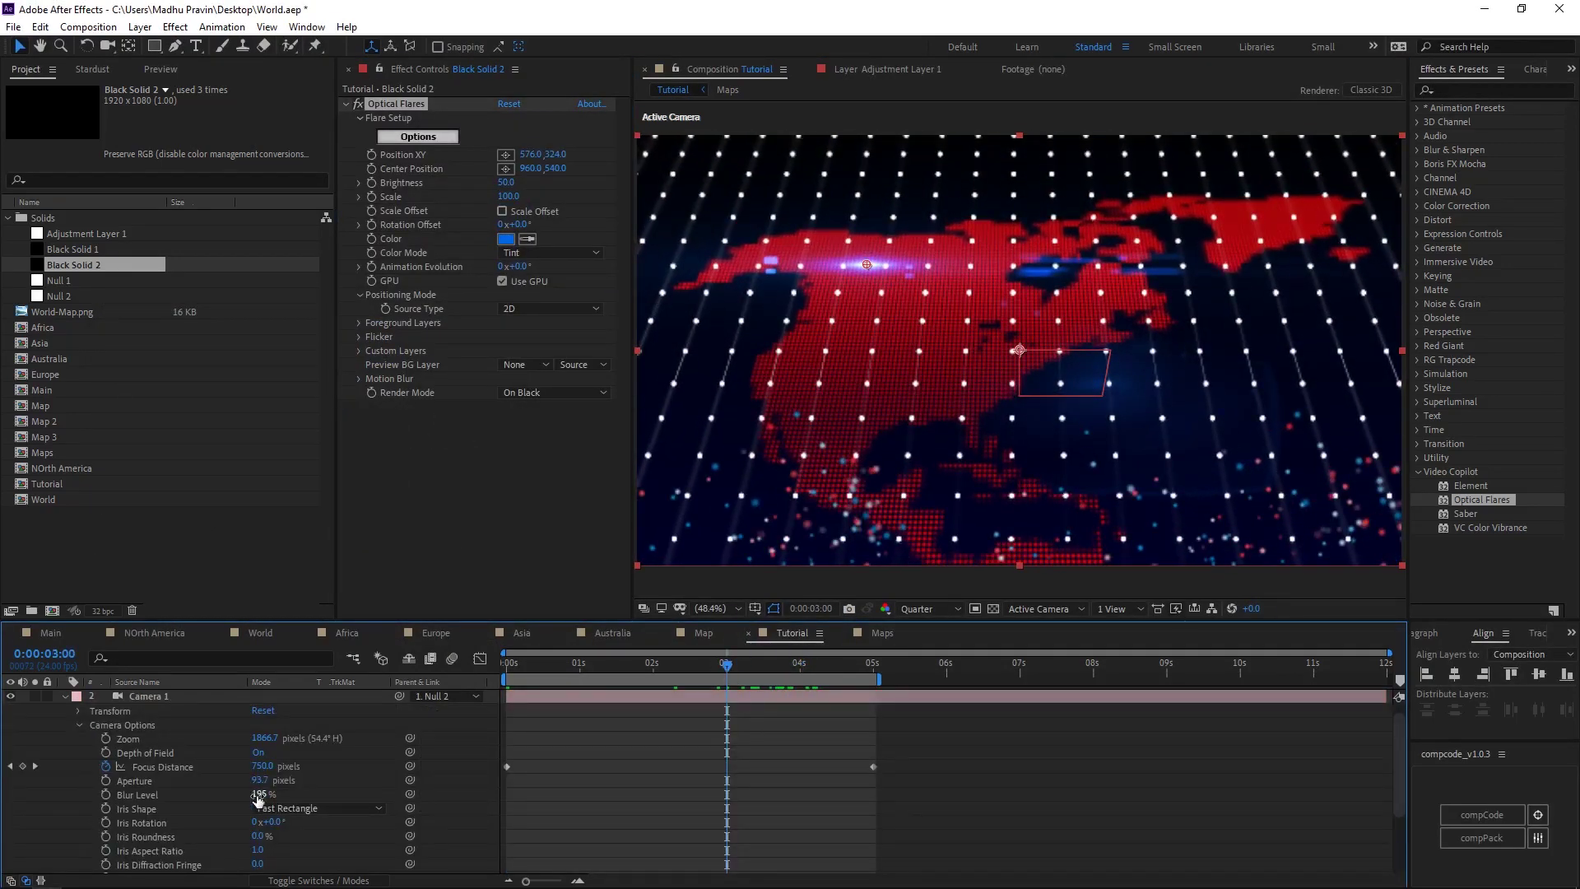